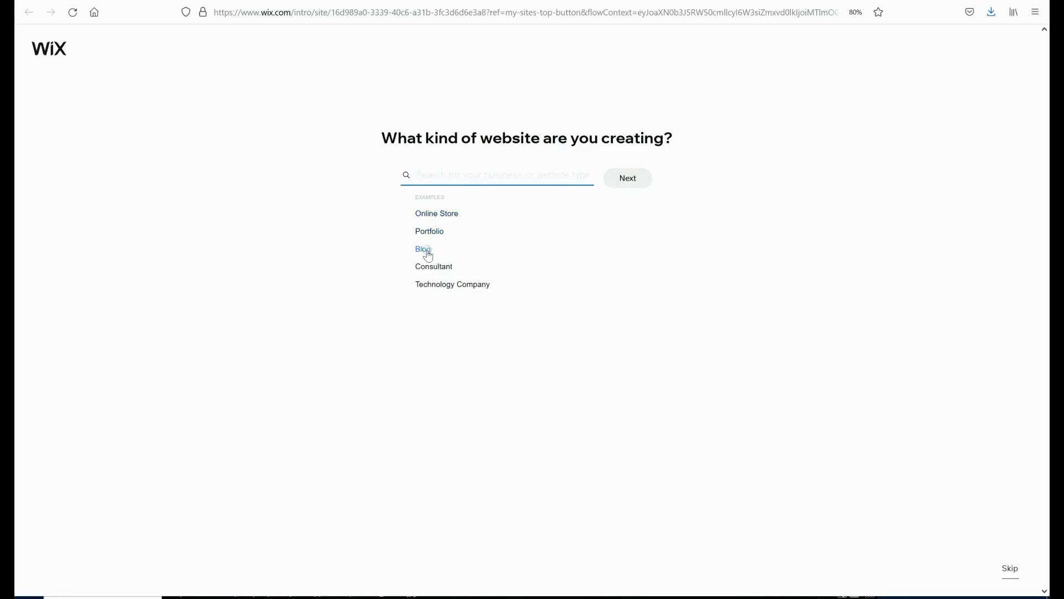
Step: Choose Blog as the website type and continue to the site creation options
{"action": "left_click", "coordinate": [424, 250]}
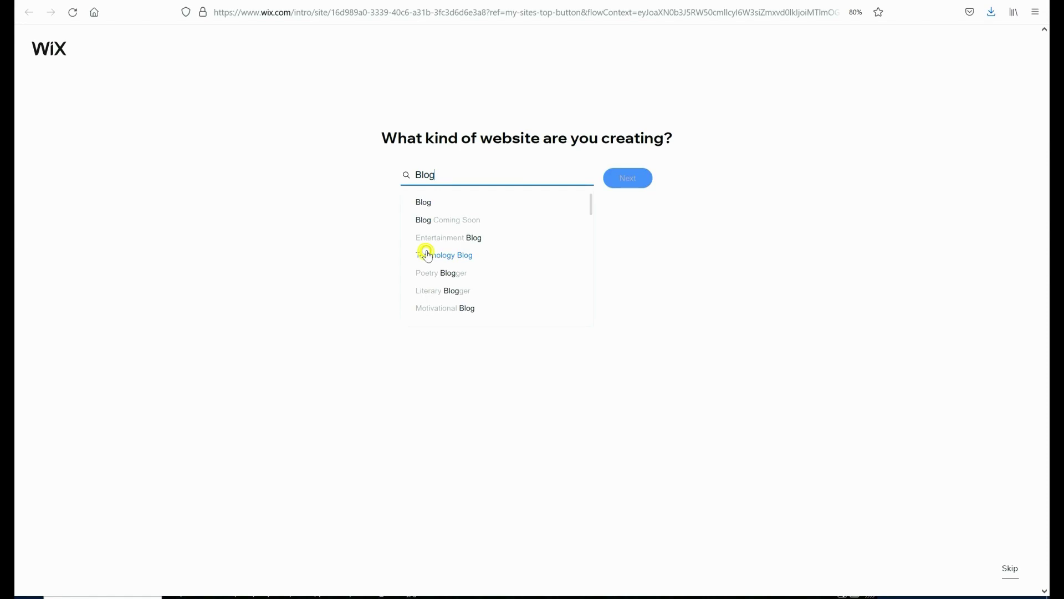
{"action": "left_click", "coordinate": [613, 181]}
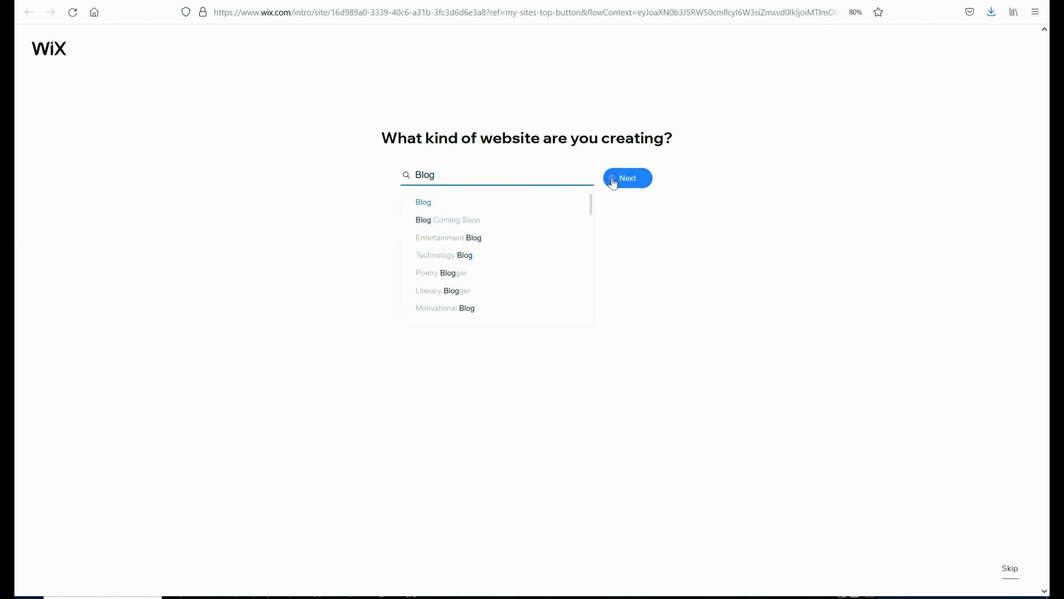
{"action": "left_click", "coordinate": [430, 208]}
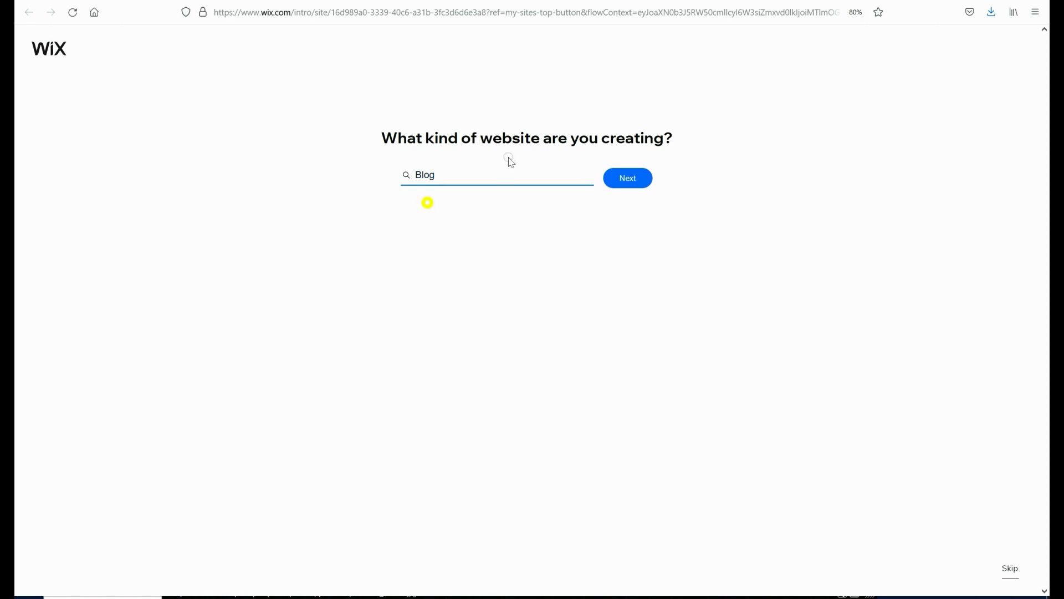
{"action": "left_click", "coordinate": [635, 181]}
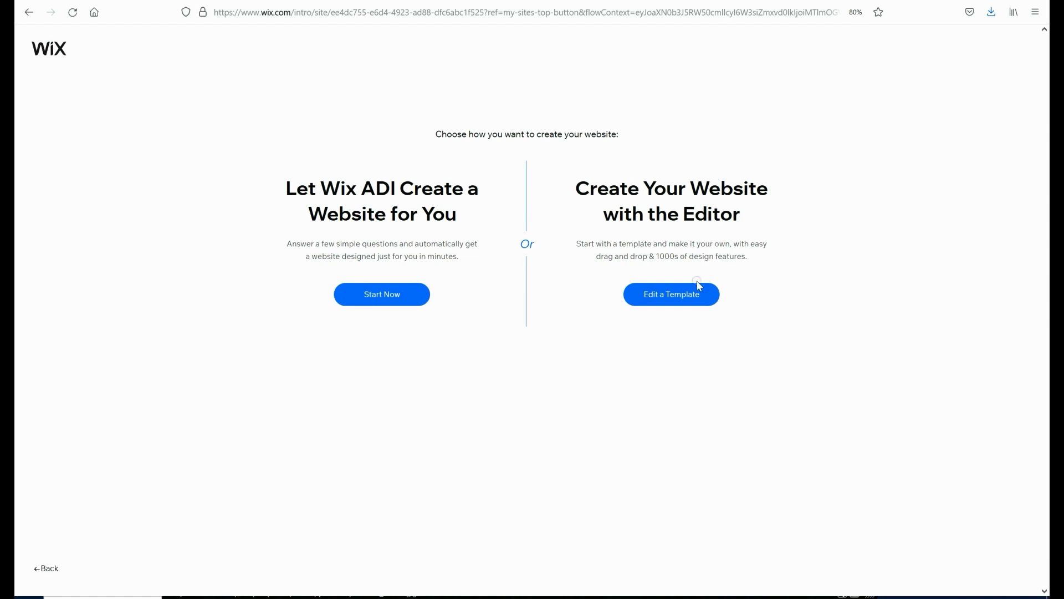
Step: Pick the Design Blog & Podcast template from the blog templates and start editing it
{"action": "left_click", "coordinate": [697, 296]}
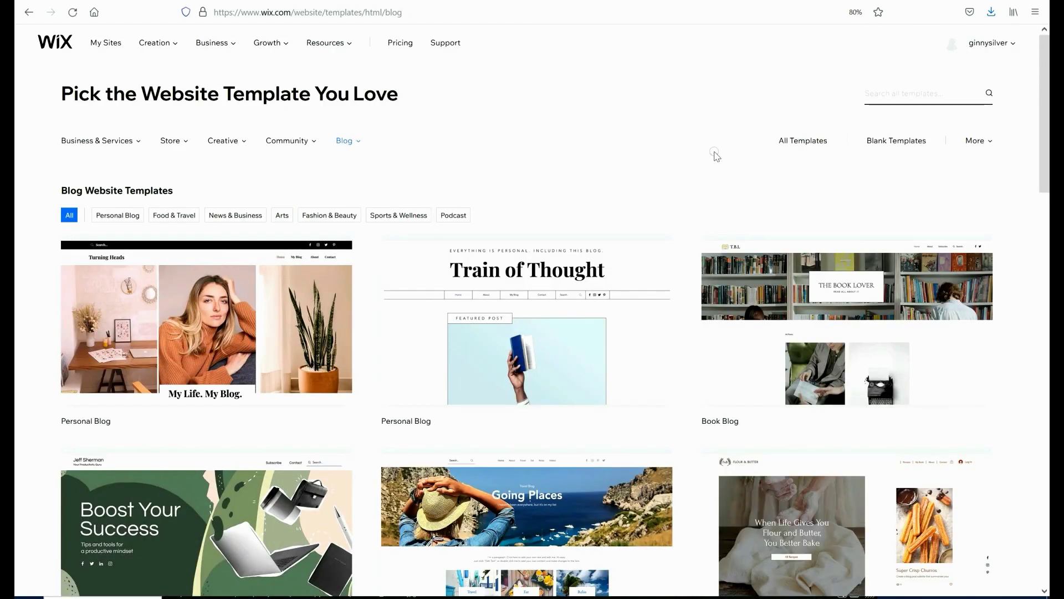
{"action": "left_click_drag", "start_coordinate": [1047, 142], "coordinate": [1047, 317]}
{"action": "mouse_move", "coordinate": [552, 383]}
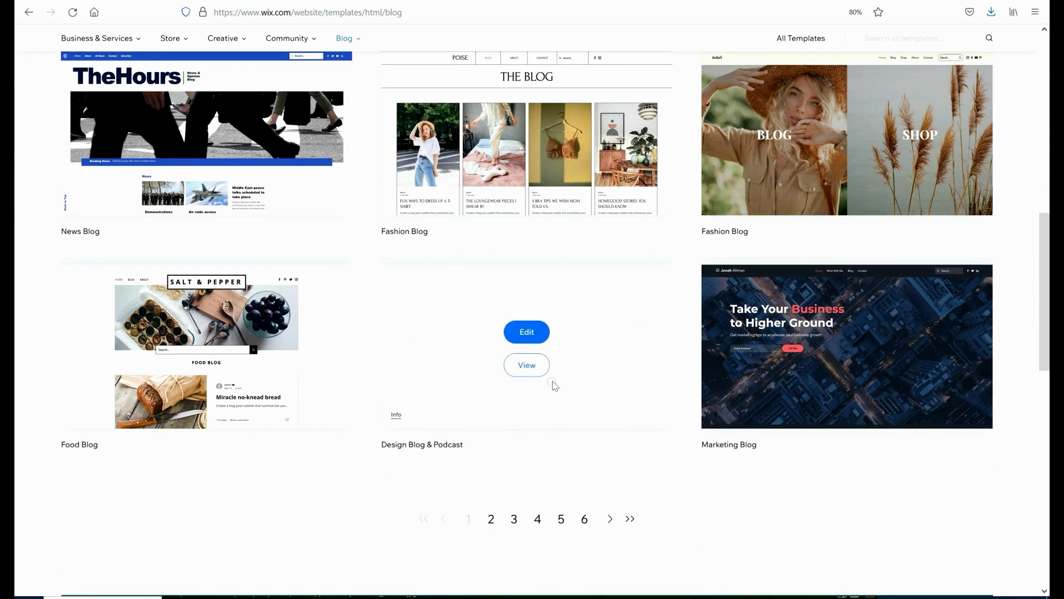
{"action": "left_click", "coordinate": [528, 367]}
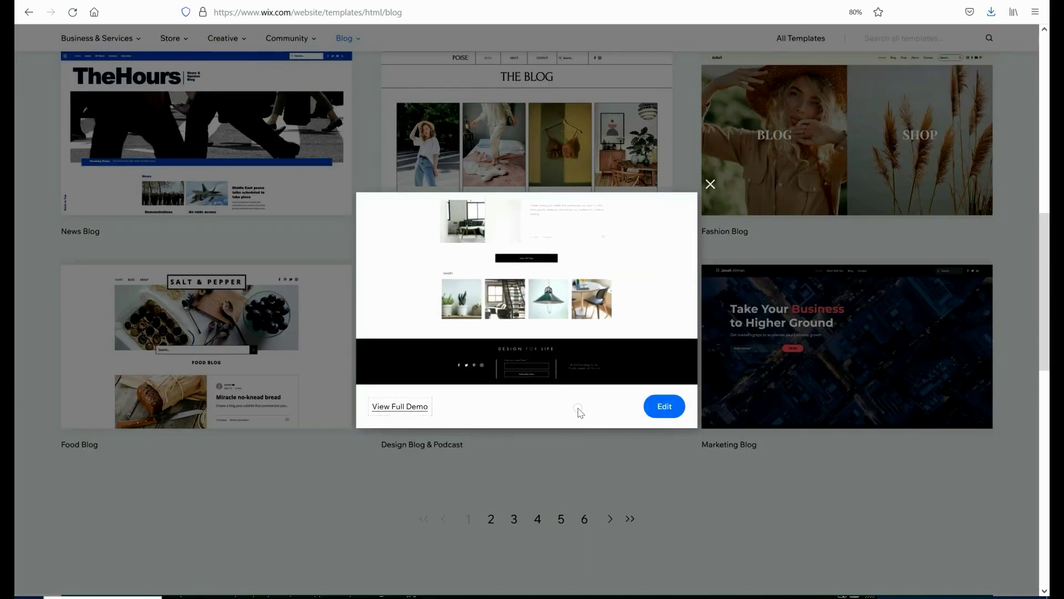
{"action": "left_click", "coordinate": [666, 407]}
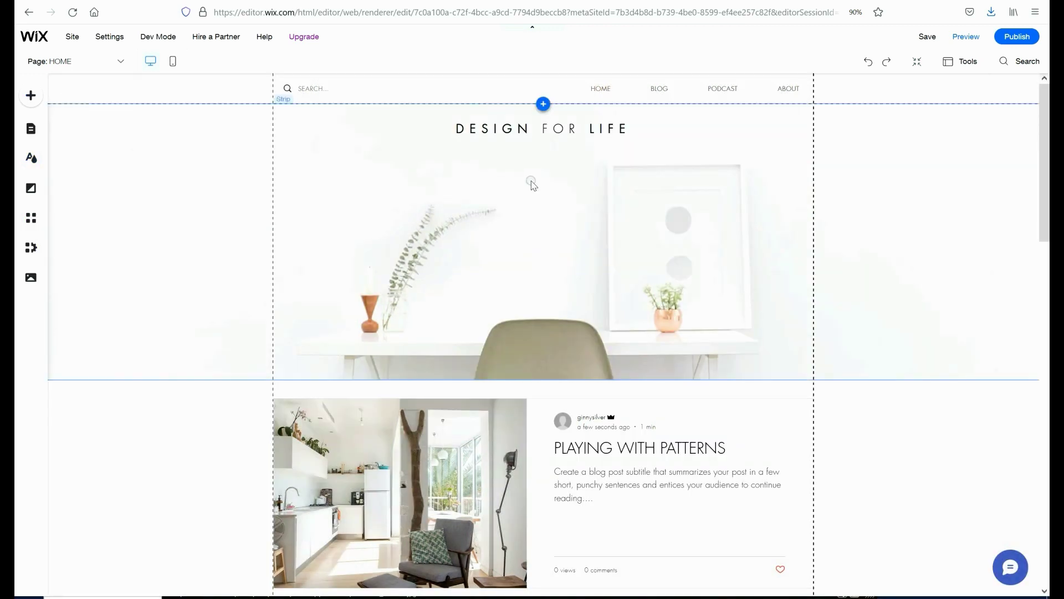
Step: Set the header strip background to the uploaded Copy of Untitled(1) collage image
{"action": "left_click", "coordinate": [531, 179]}
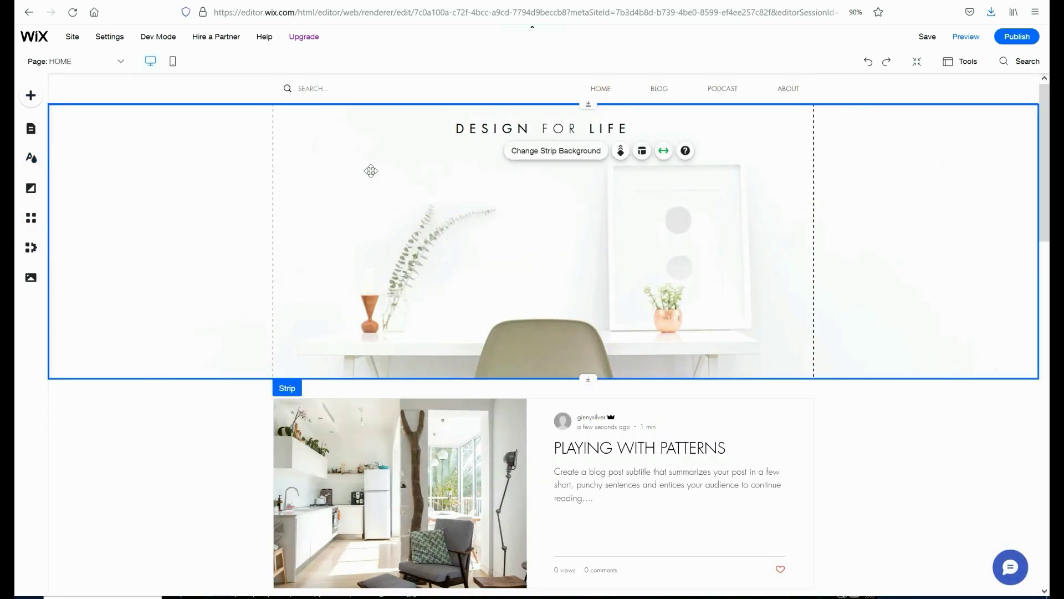
{"action": "double_click", "coordinate": [138, 195]}
{"action": "left_click", "coordinate": [142, 167]}
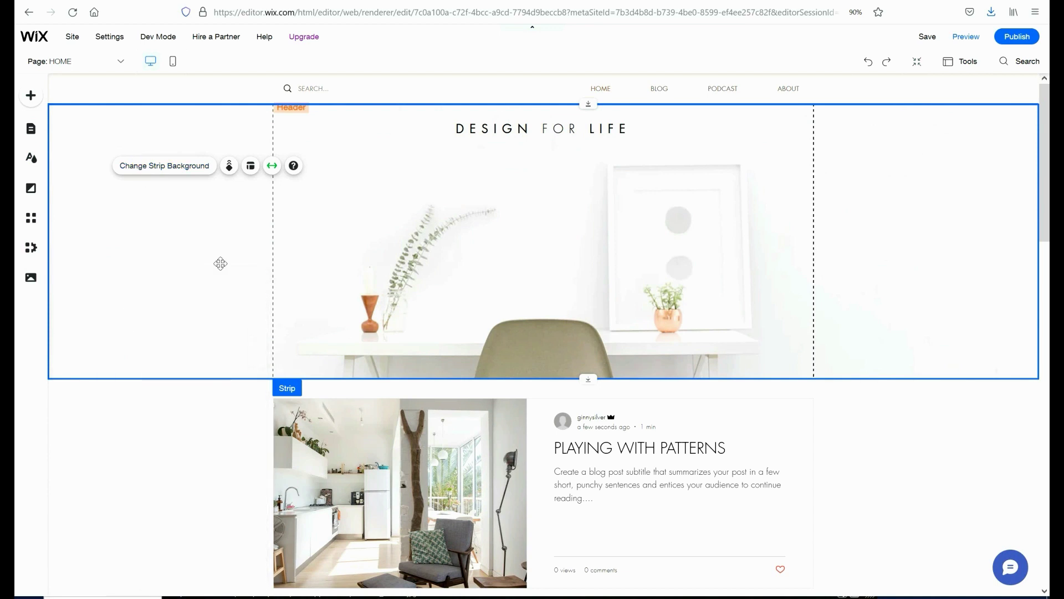
{"action": "left_click", "coordinate": [153, 167]}
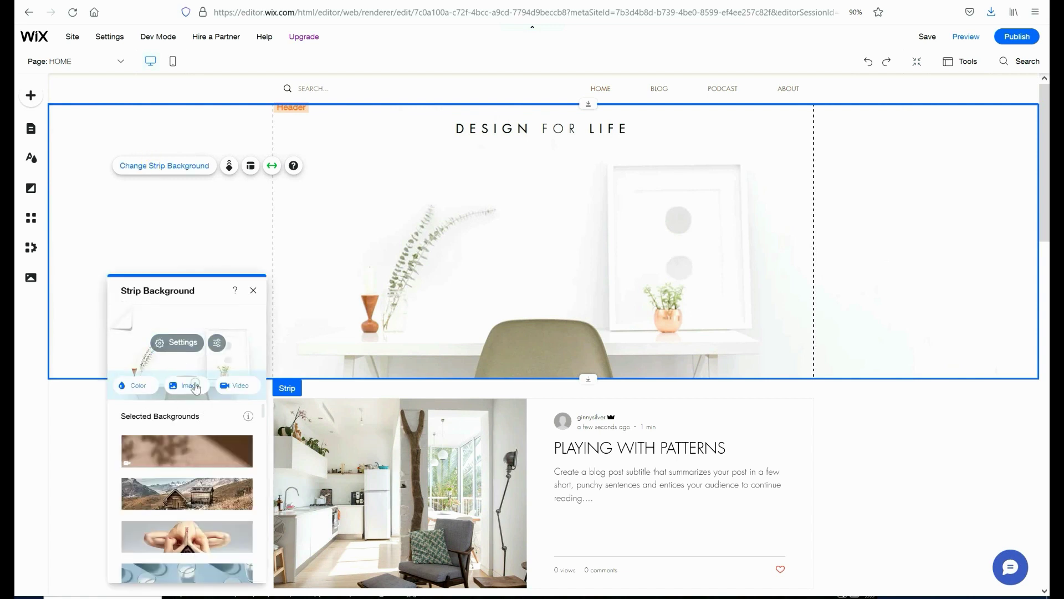
{"action": "left_click", "coordinate": [194, 387]}
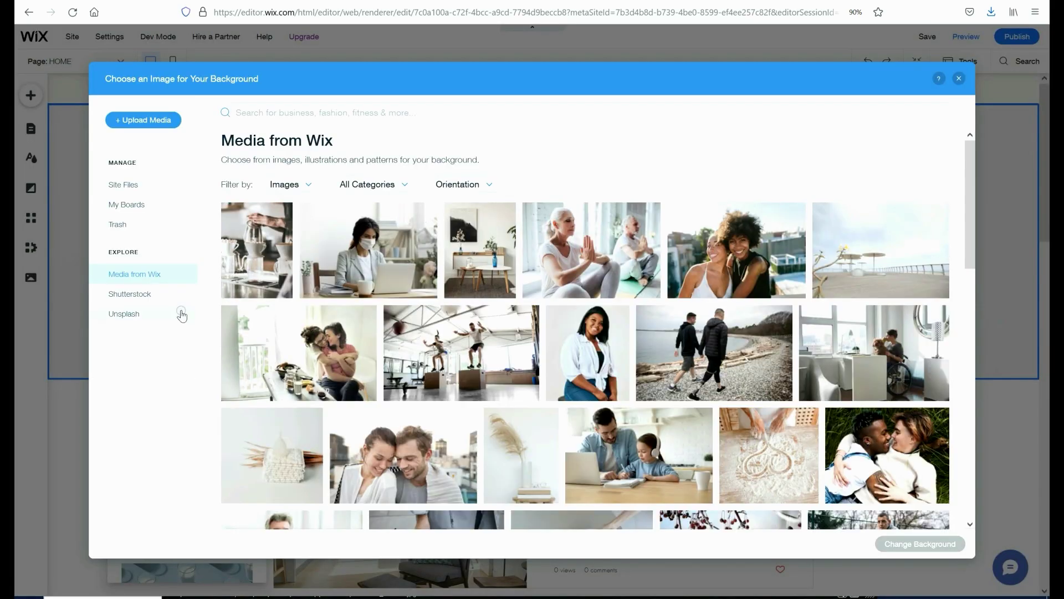
{"action": "left_click", "coordinate": [131, 184]}
{"action": "left_click", "coordinate": [557, 341]}
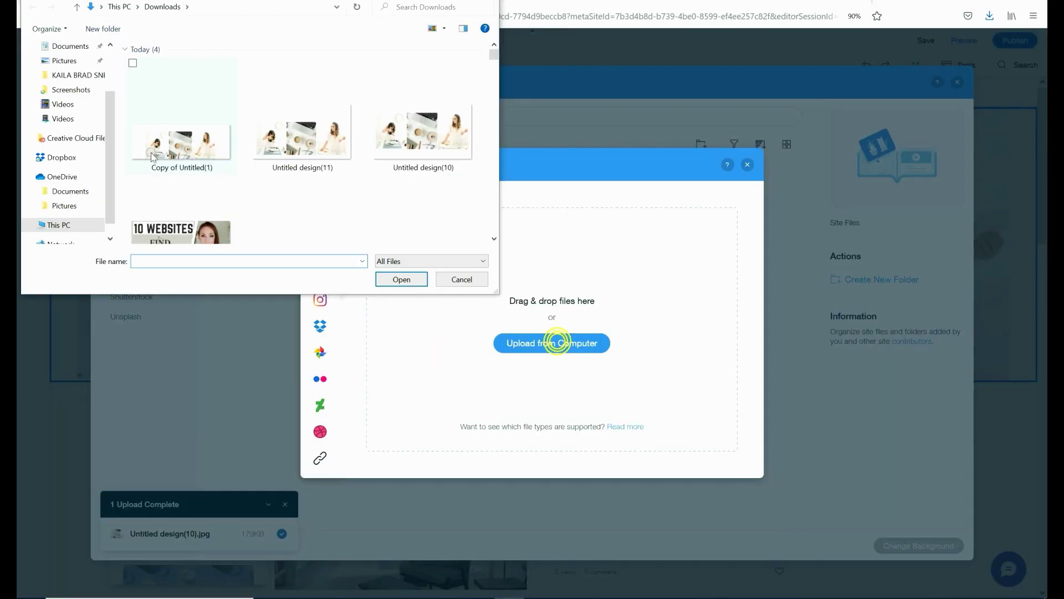
{"action": "double_click", "coordinate": [152, 157]}
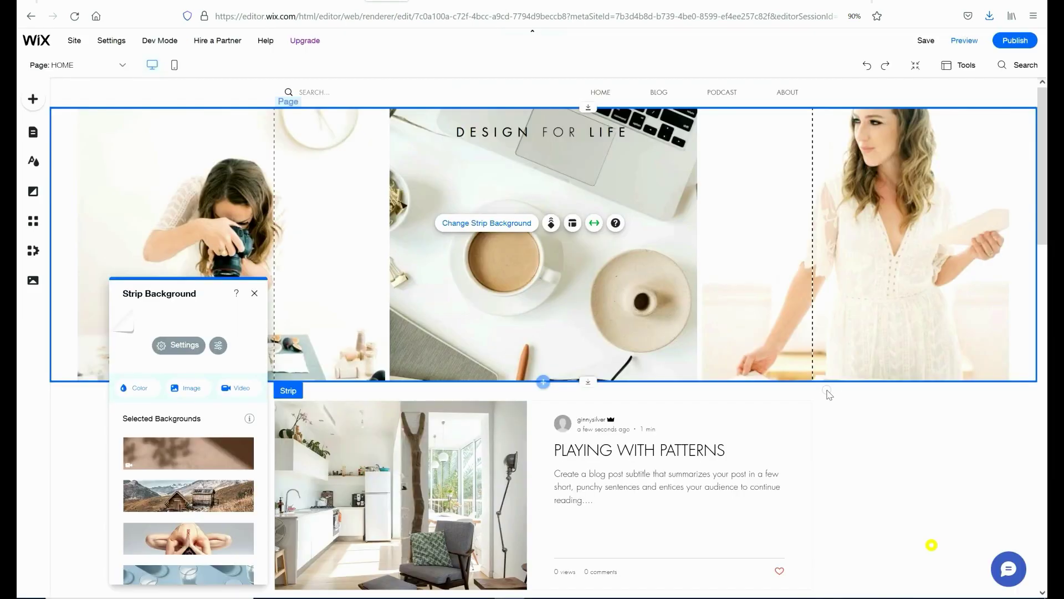
{"action": "left_click", "coordinate": [931, 549]}
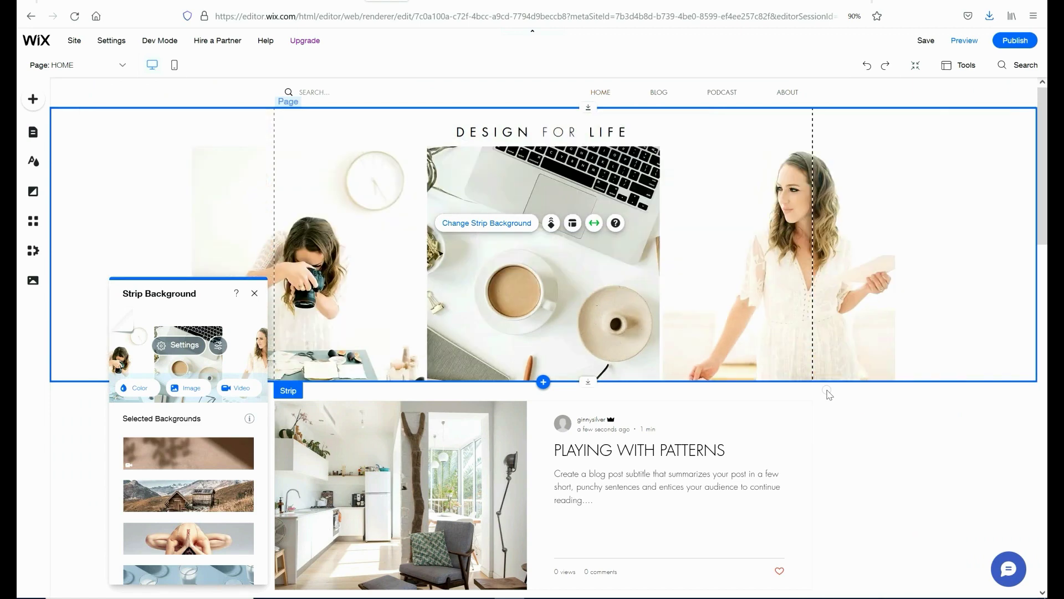
Step: Replace the Design for Life heading text with the site owner's name
{"action": "left_click", "coordinate": [549, 133]}
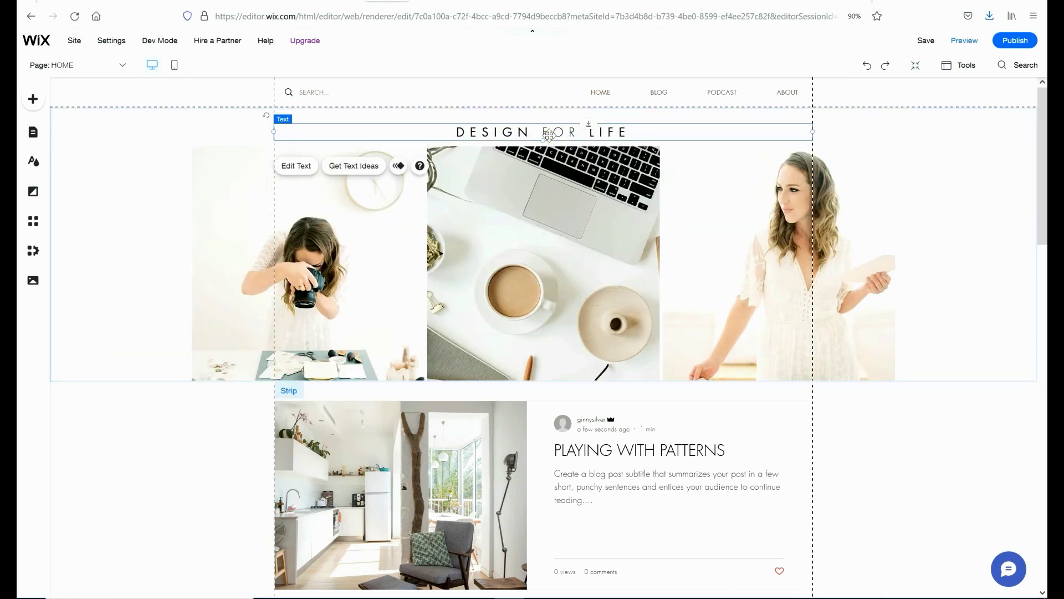
{"action": "double_click", "coordinate": [548, 134]}
{"action": "type", "text": "gi"}
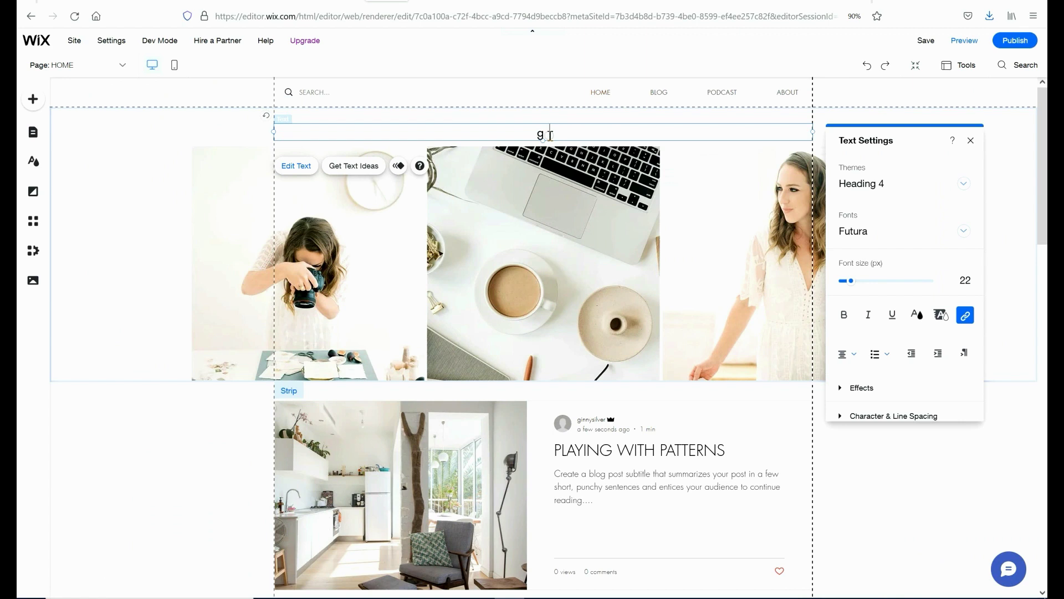
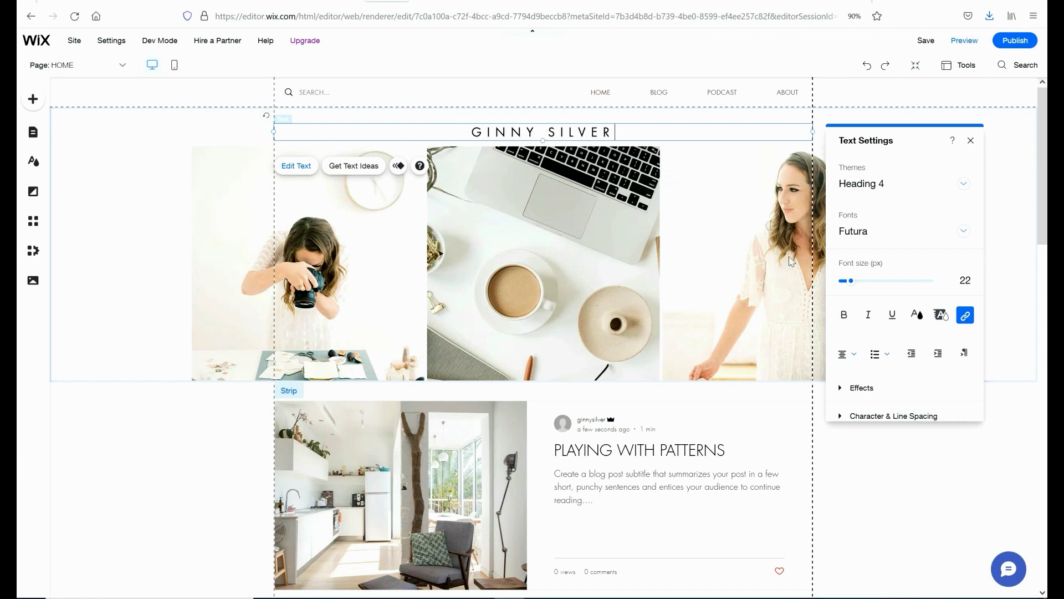
{"action": "left_click", "coordinate": [945, 488]}
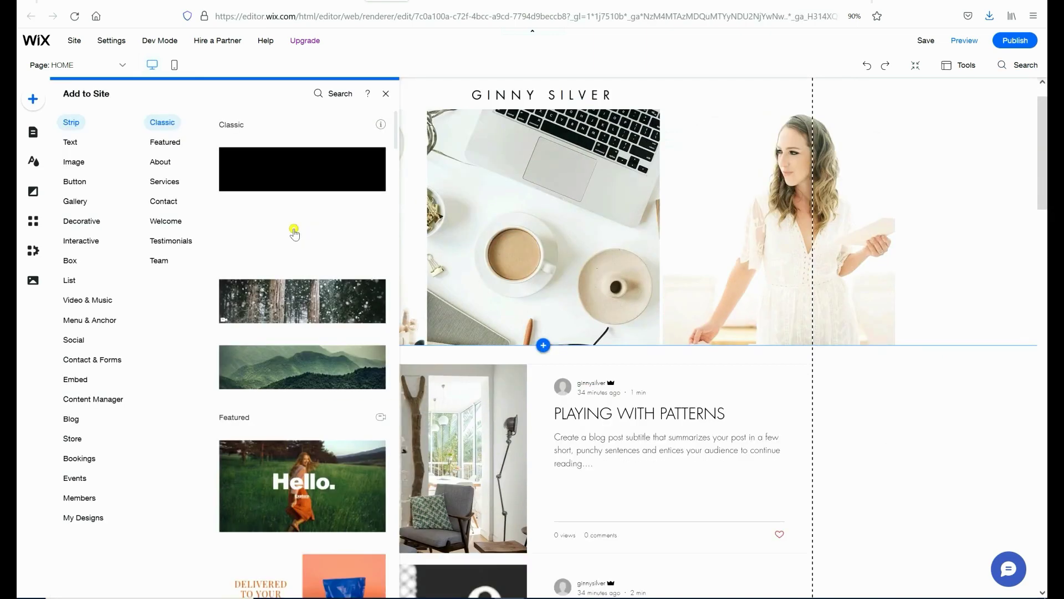
Step: Add and delete an empty strip, then browse the Text, Image, Button and Gallery elements
{"action": "left_click", "coordinate": [295, 232]}
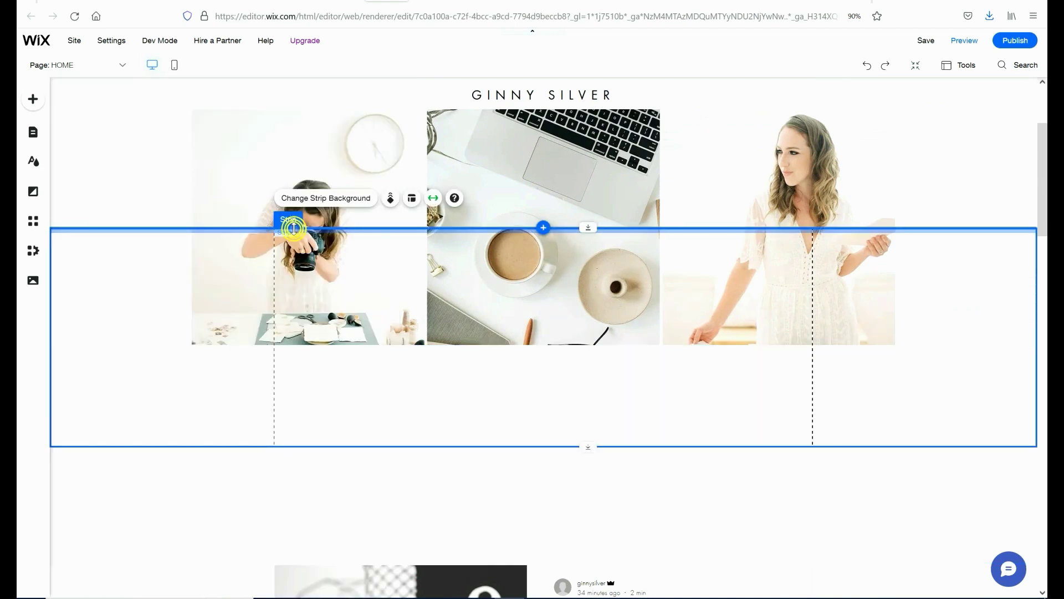
{"action": "key", "text": "Delete"}
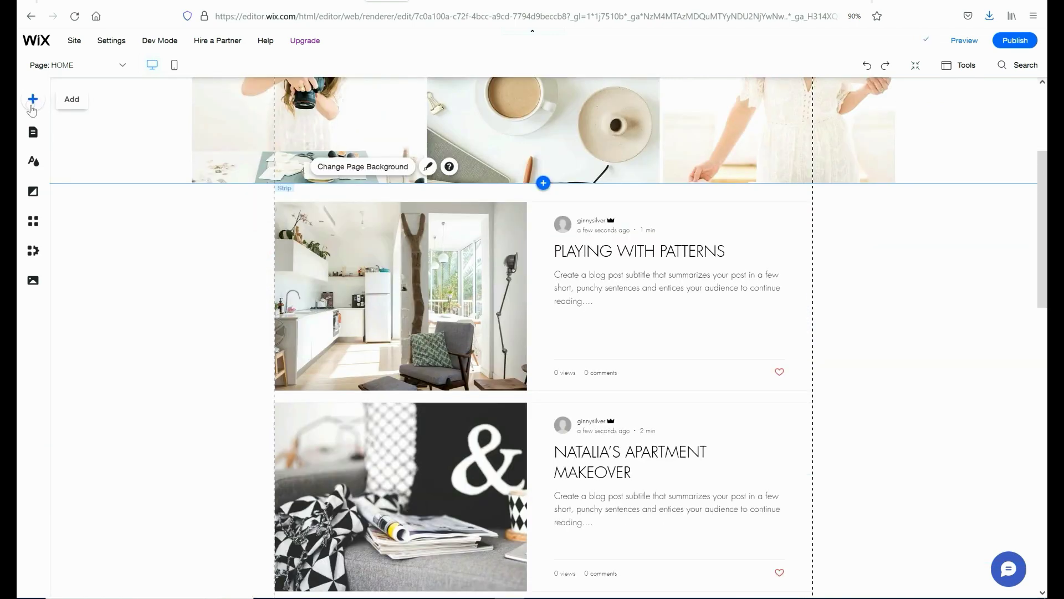
{"action": "left_click", "coordinate": [33, 101]}
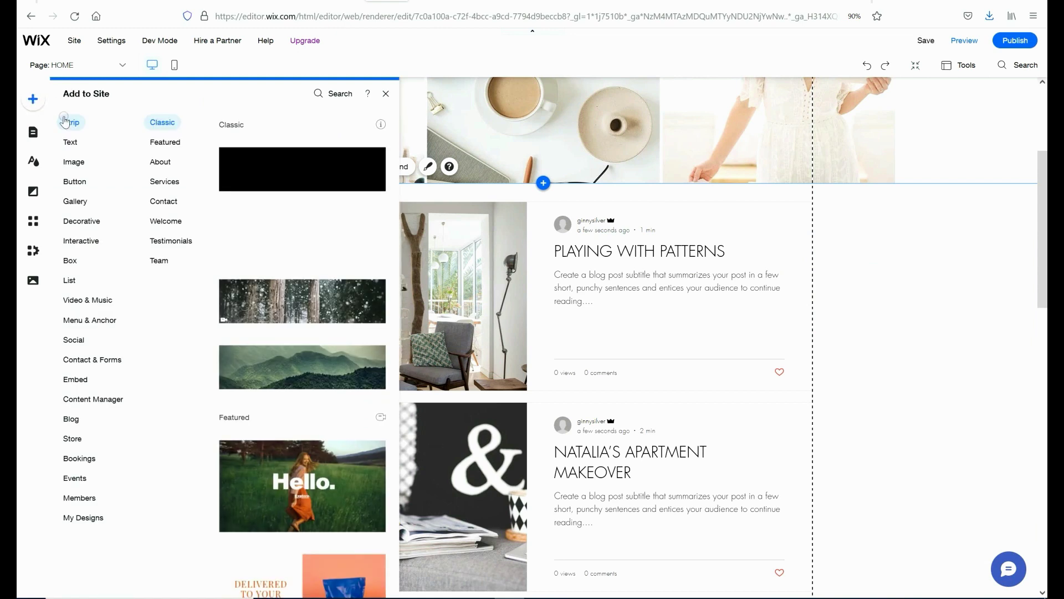
{"action": "left_click", "coordinate": [65, 145]}
{"action": "left_click", "coordinate": [68, 165]}
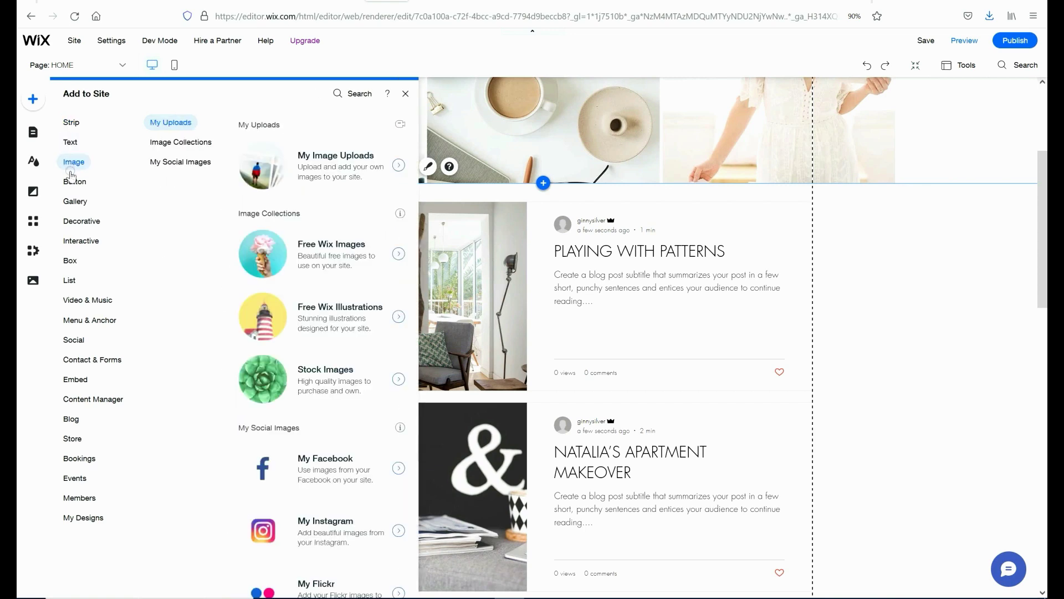
{"action": "left_click", "coordinate": [72, 184]}
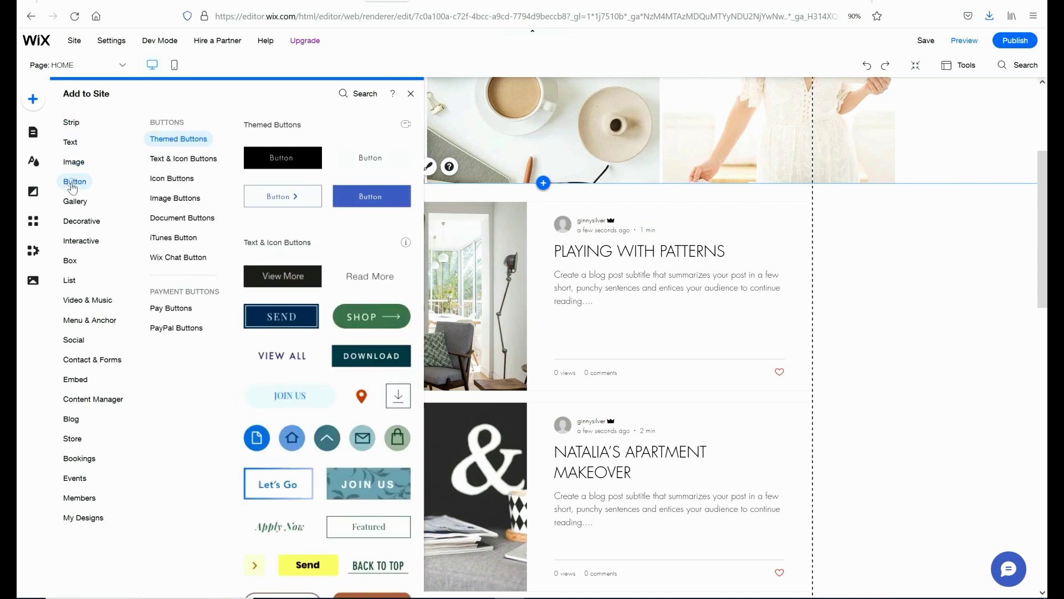
{"action": "left_click", "coordinate": [76, 203]}
Step: Browse the Decorative, Interactive, Box, Video & Music, Menu, Social, Contact & Forms and Bookings elements
{"action": "left_click", "coordinate": [82, 222]}
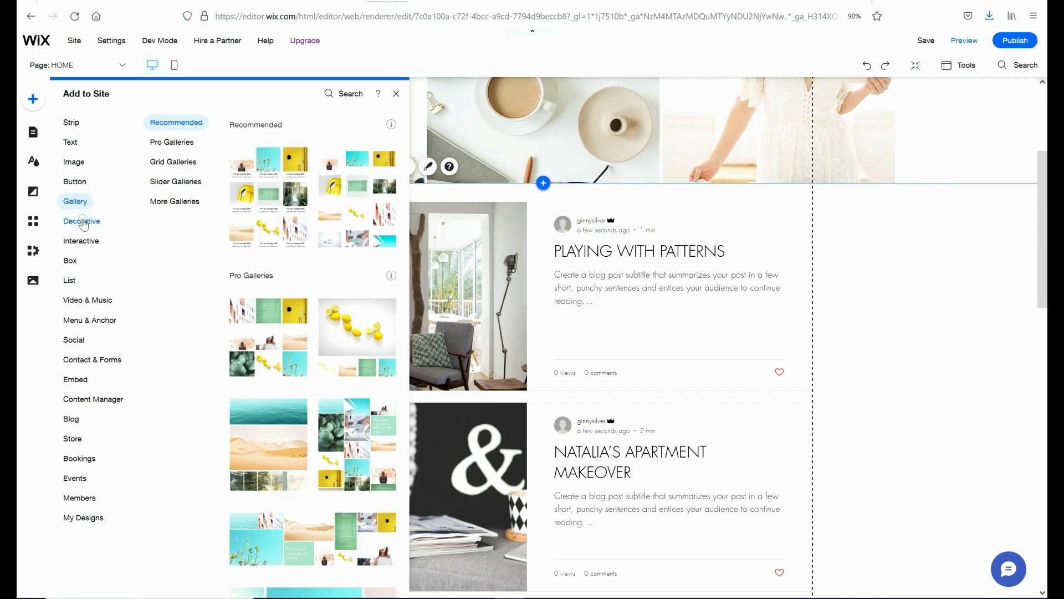
{"action": "left_click", "coordinate": [82, 241]}
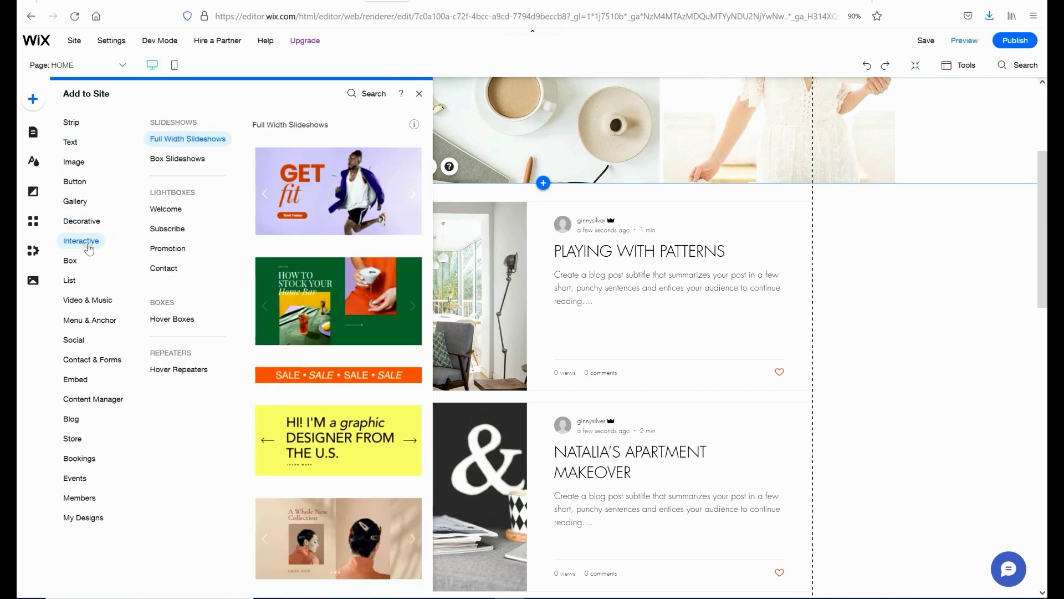
{"action": "left_click", "coordinate": [83, 261]}
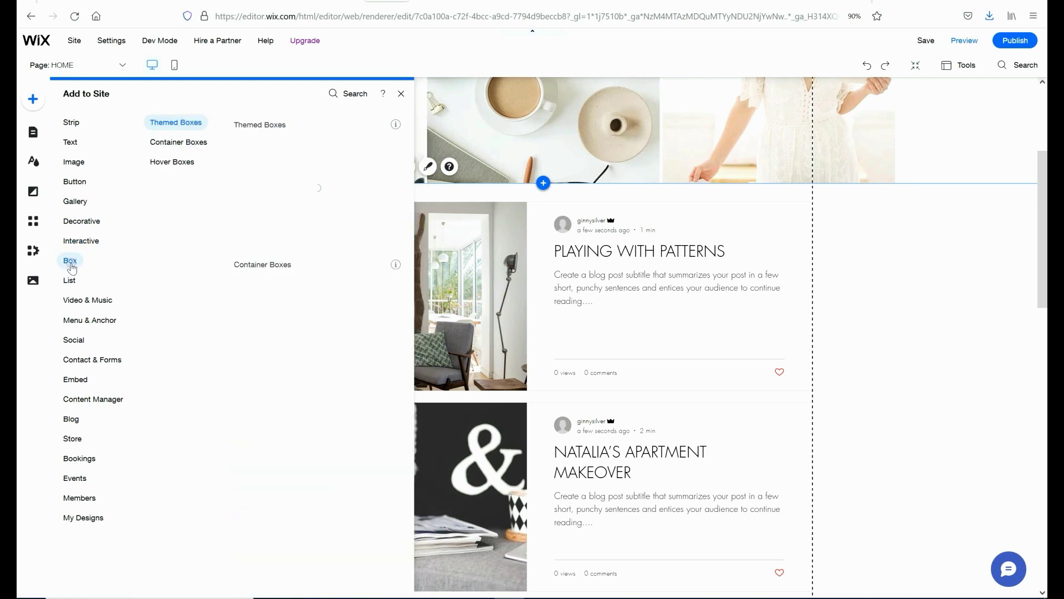
{"action": "left_click", "coordinate": [84, 300]}
{"action": "left_click", "coordinate": [84, 321]}
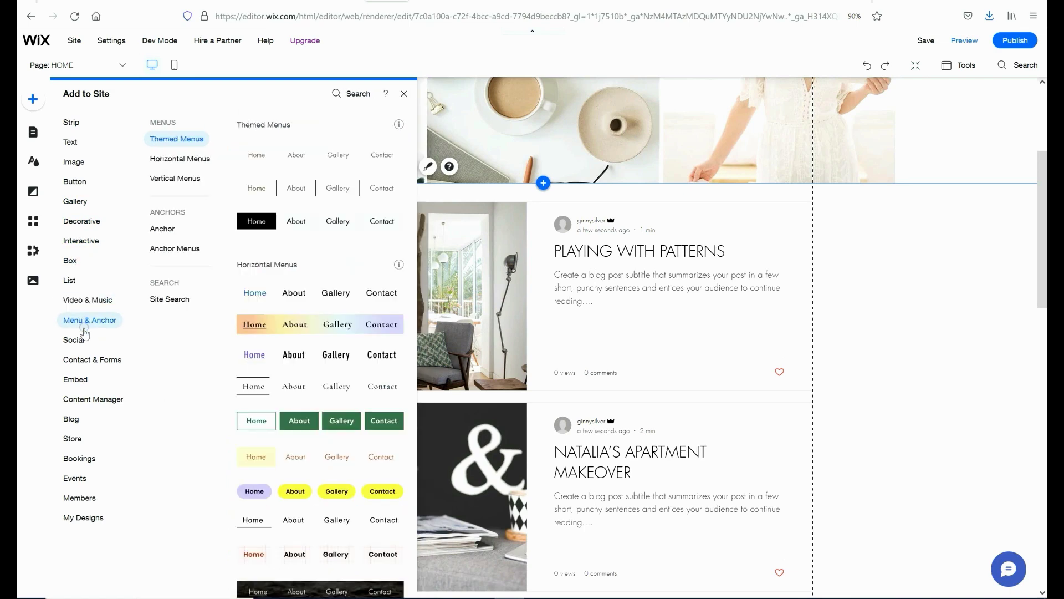
{"action": "left_click", "coordinate": [74, 340]}
{"action": "left_click", "coordinate": [84, 363]}
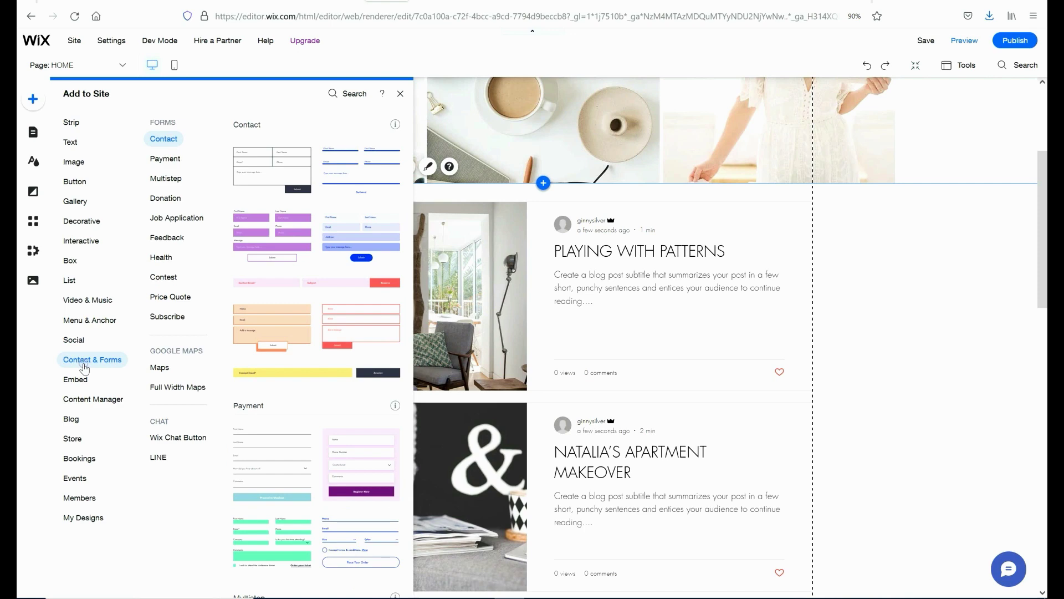
{"action": "left_click", "coordinate": [79, 458]}
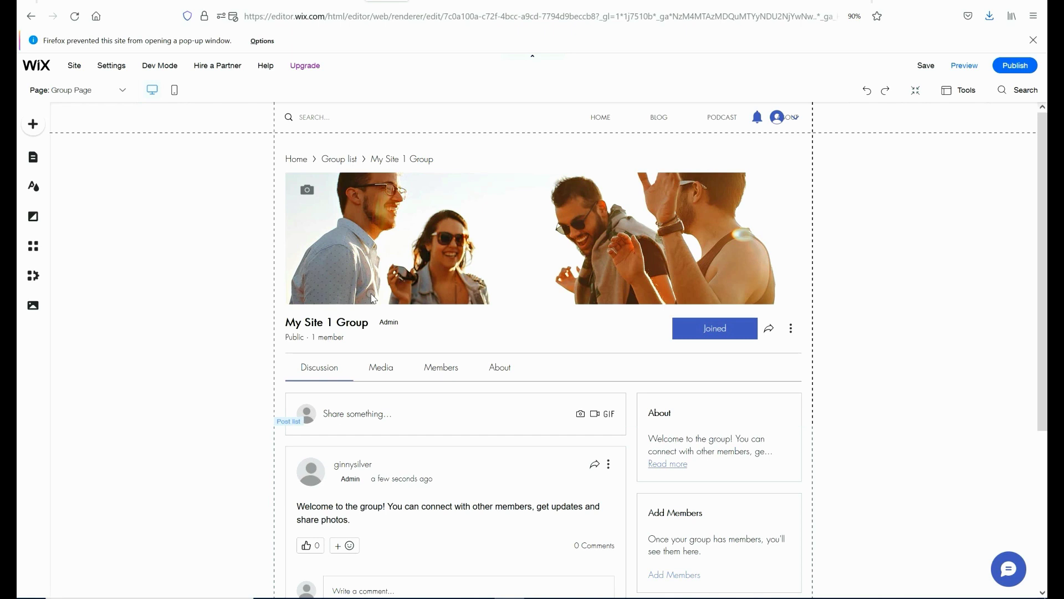
Step: Open the settings for the group's cover image on the Group Page
{"action": "left_click", "coordinate": [374, 299]}
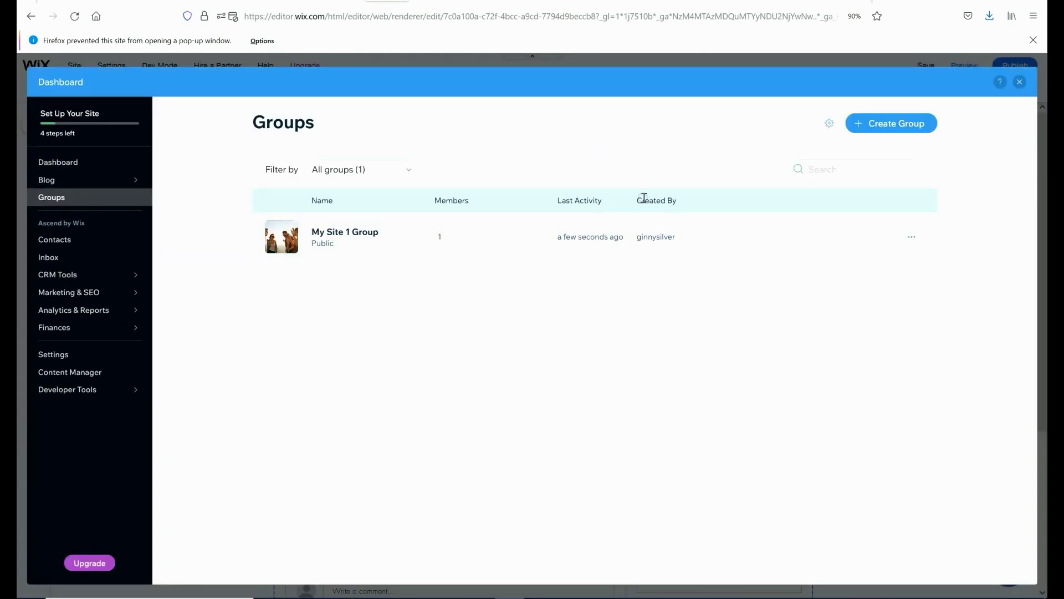
Step: Open My Site 1 Group's management page and review its members list
{"action": "left_click", "coordinate": [912, 236]}
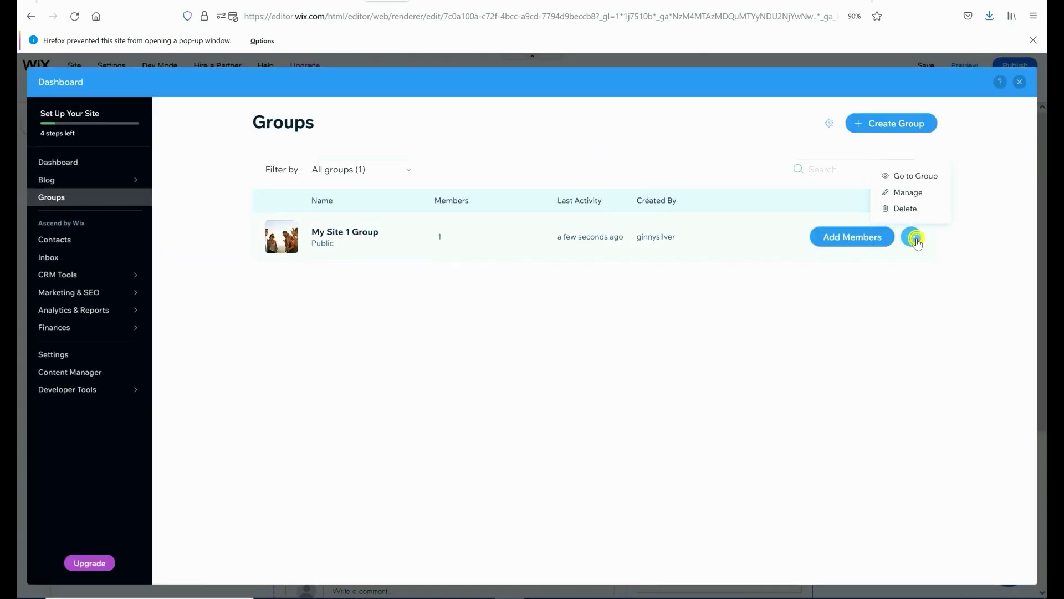
{"action": "left_click", "coordinate": [915, 194]}
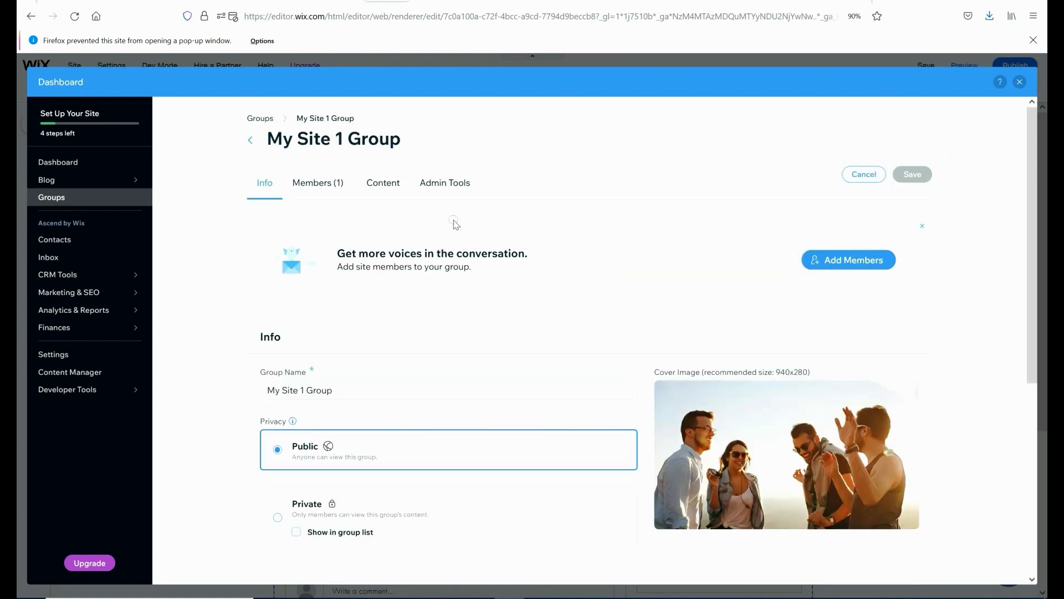
{"action": "left_click", "coordinate": [825, 261]}
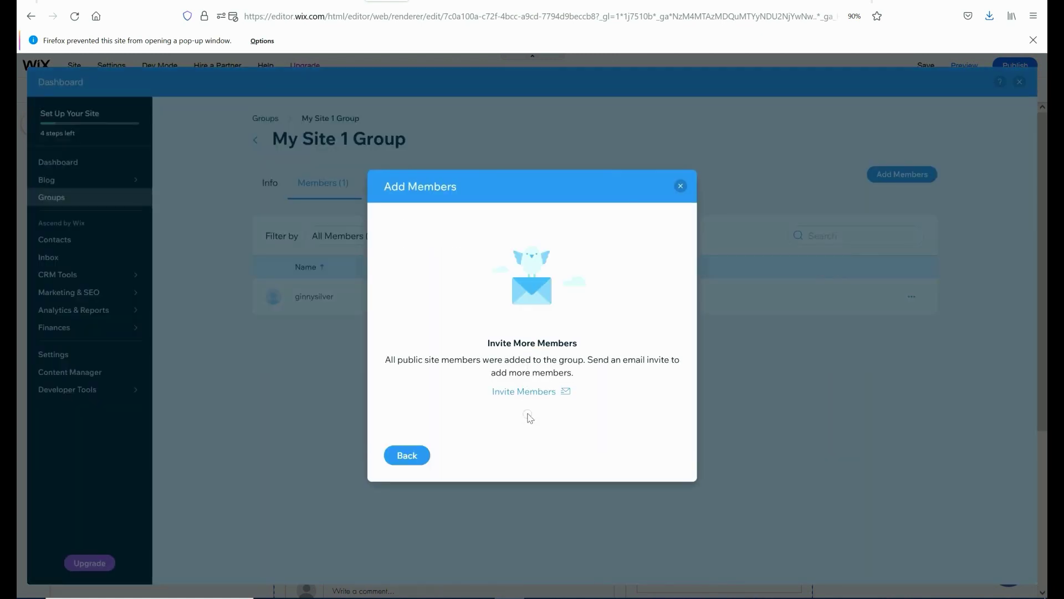
{"action": "left_click", "coordinate": [679, 188]}
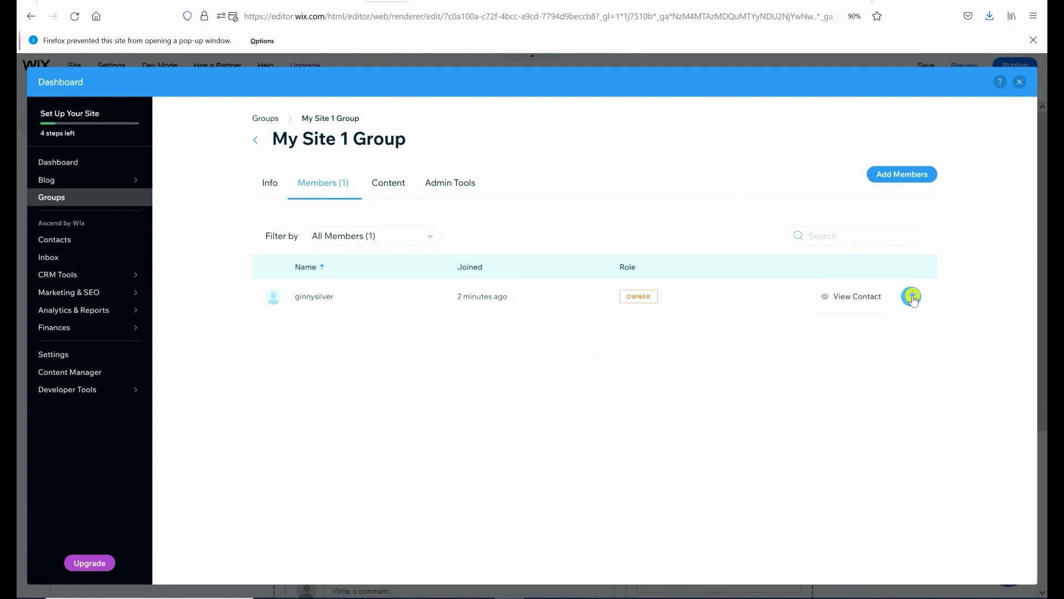
{"action": "left_click", "coordinate": [913, 295]}
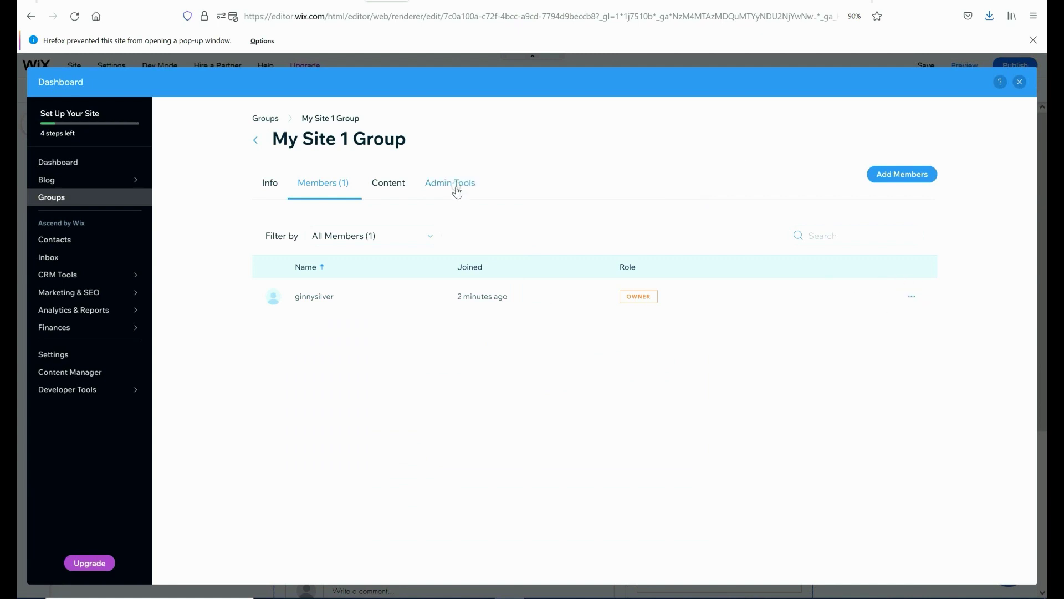
Step: Return to the group's Info tab and review its privacy setting
{"action": "left_click", "coordinate": [271, 184]}
{"action": "left_click_drag", "start_coordinate": [1030, 165], "coordinate": [1038, 327]}
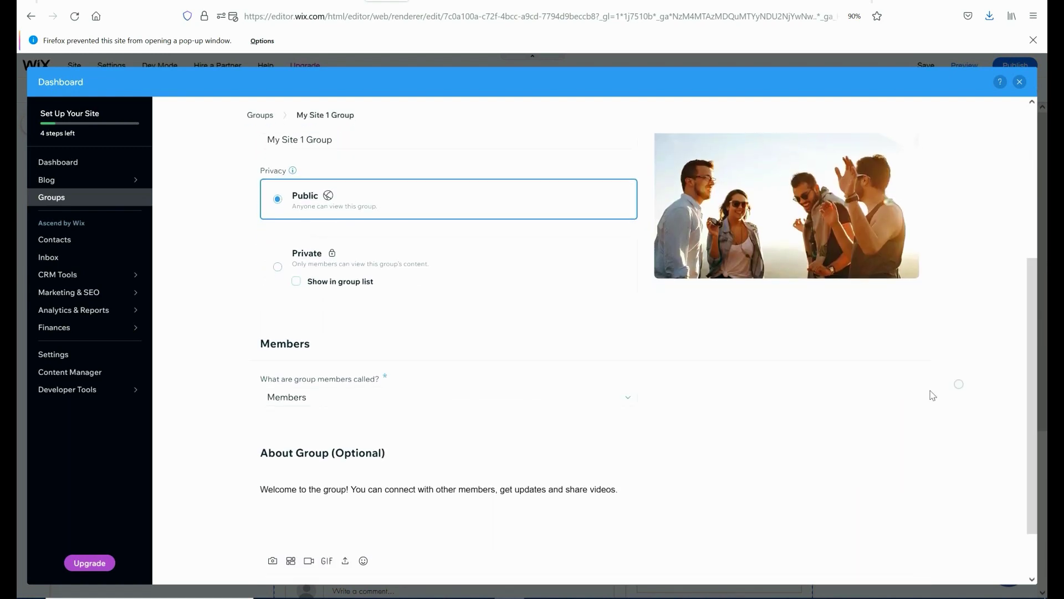
{"action": "left_click", "coordinate": [277, 269]}
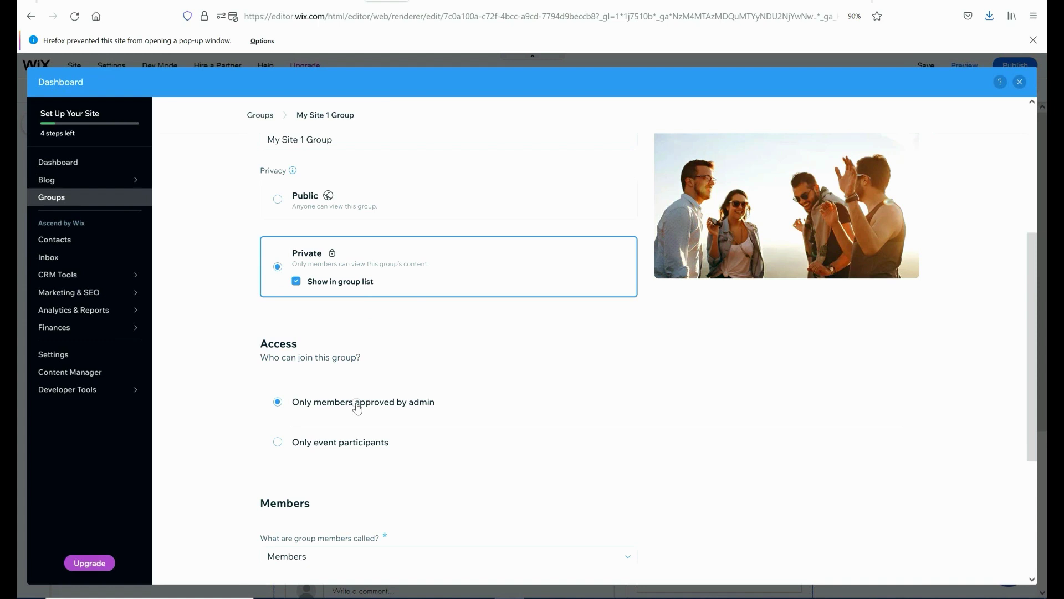
{"action": "left_click_drag", "start_coordinate": [1033, 285], "coordinate": [1045, 431]}
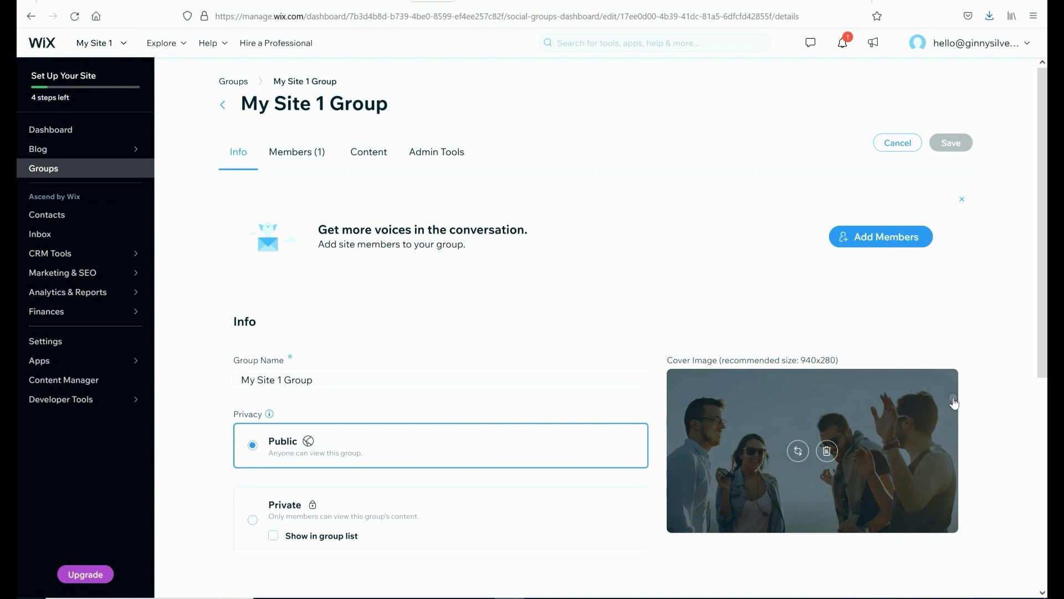
Step: Replace the group's cover image with the Minimal Desk photo from Wix's media
{"action": "scroll", "coordinate": [829, 361], "scroll_direction": "down", "scroll_amount": 3}
{"action": "left_click", "coordinate": [826, 342]}
{"action": "left_click", "coordinate": [826, 343]}
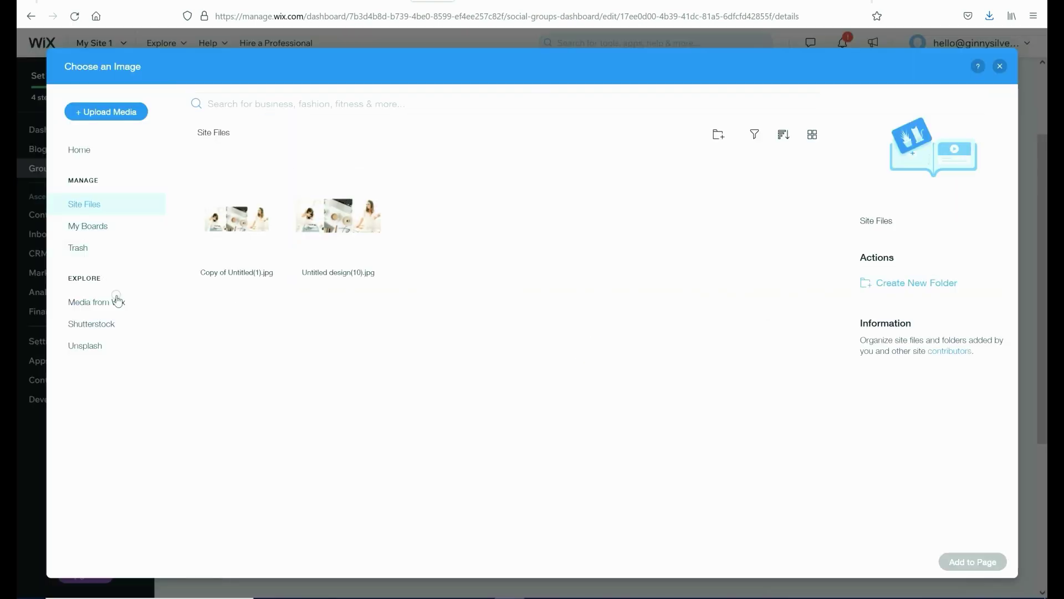
{"action": "left_click", "coordinate": [113, 301]}
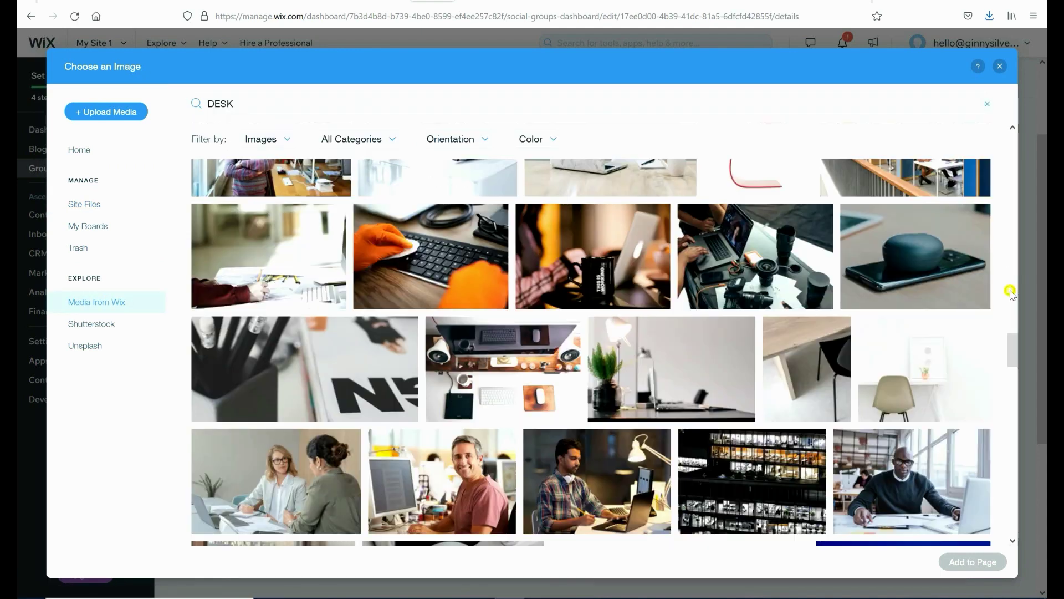
{"action": "scroll", "coordinate": [1010, 292], "scroll_direction": "up", "scroll_amount": 10}
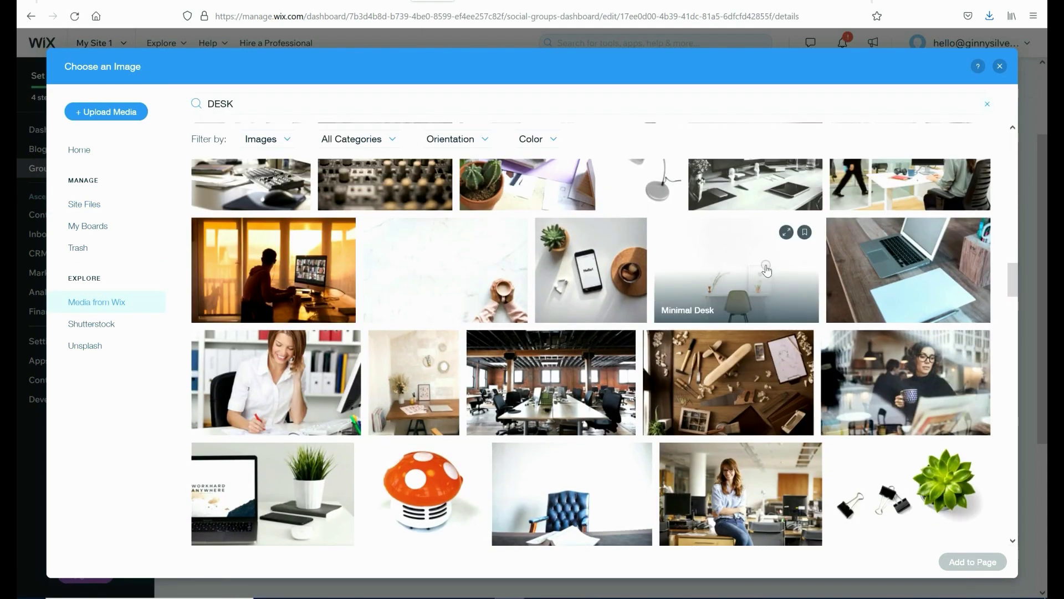
{"action": "double_click", "coordinate": [767, 270]}
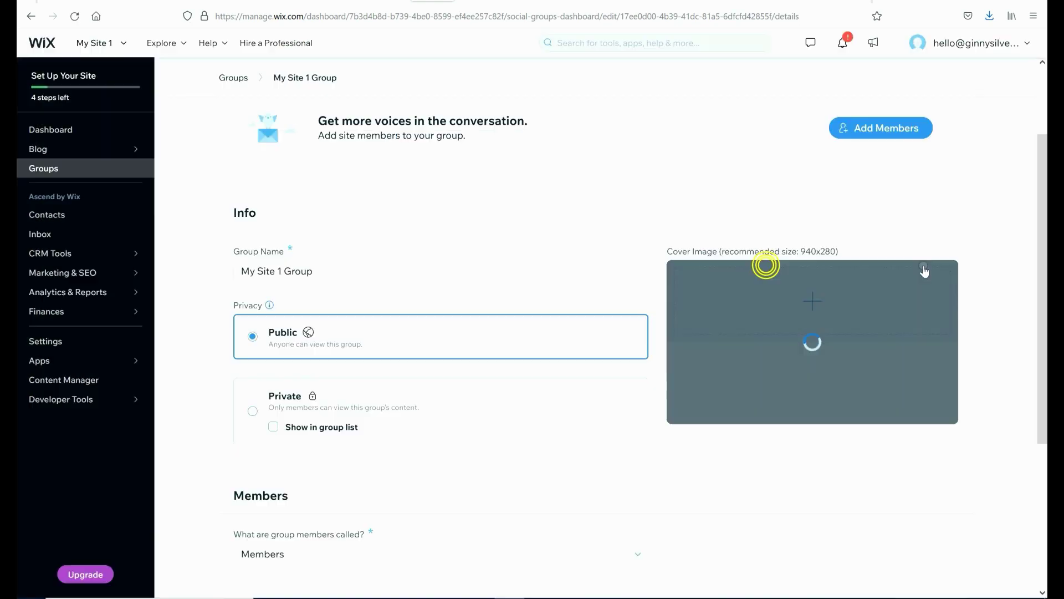
Step: Rename the group MEMBER'S ONLY, save it, and reload the editor
{"action": "left_click", "coordinate": [325, 270]}
{"action": "type", "text": "MEMBER"}
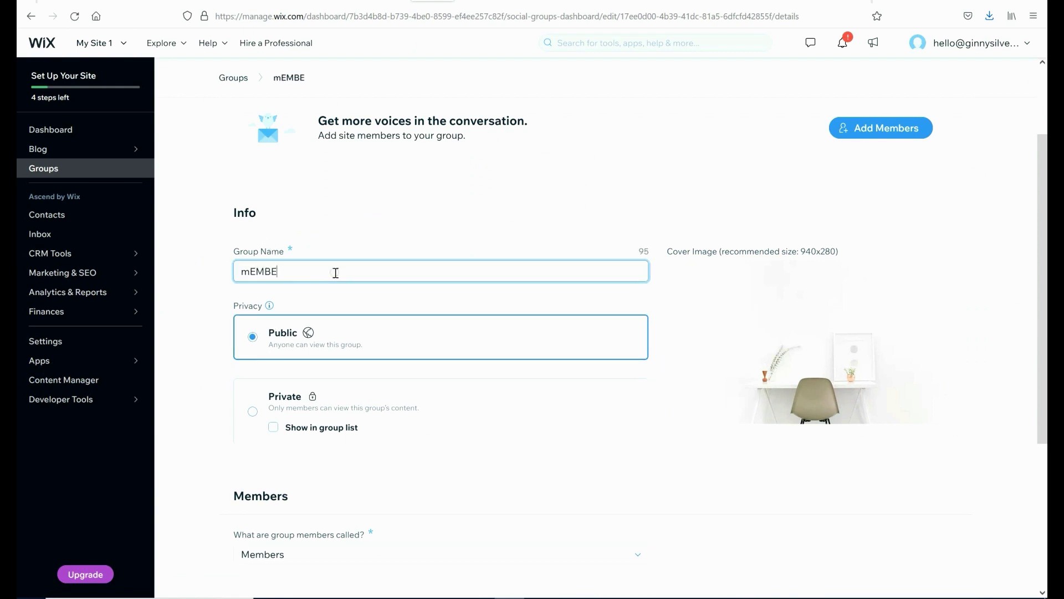
{"action": "key", "text": "BackSpace"}
{"action": "key", "text": "BackSpace"}
{"action": "key", "text": "BackSpace"}
{"action": "key", "text": "BackSpace"}
{"action": "key", "text": "BackSpace"}
{"action": "key", "text": "BackSpace"}
{"action": "type", "text": "MEM"}
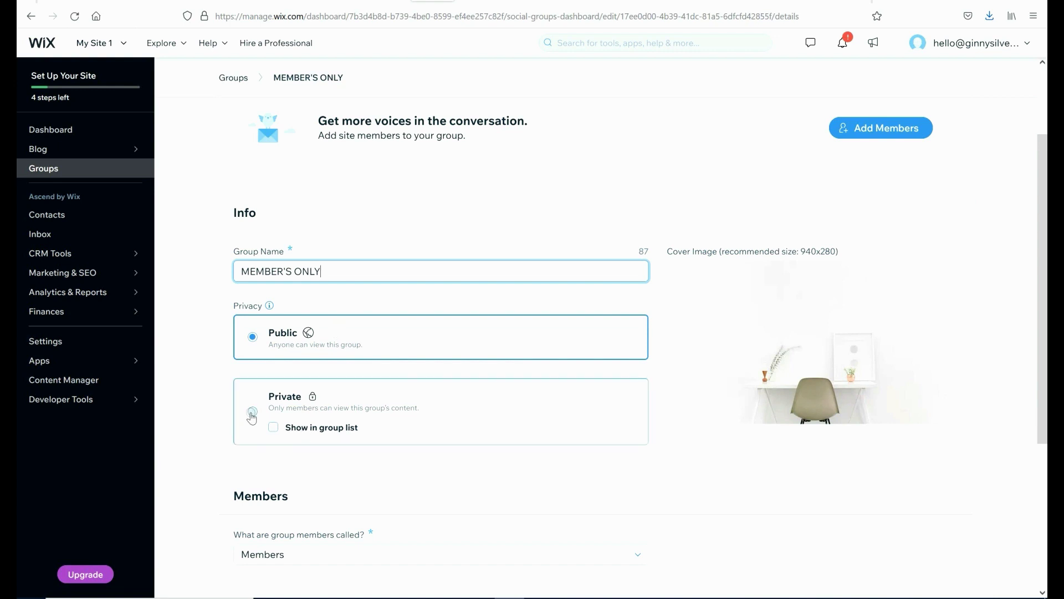
{"action": "scroll", "coordinate": [1040, 183], "scroll_direction": "down", "scroll_amount": 5}
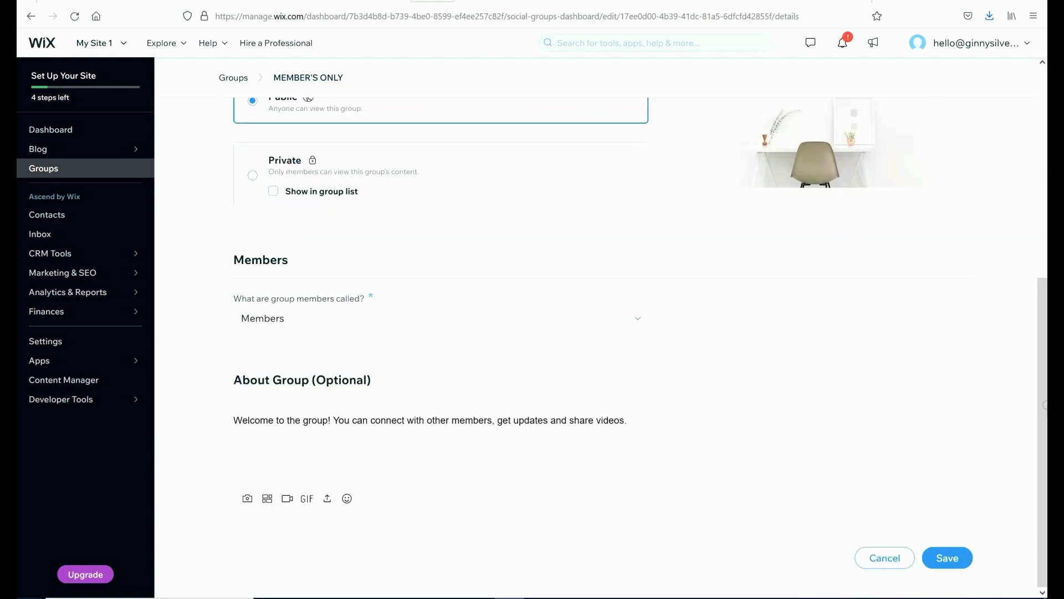
{"action": "left_click", "coordinate": [949, 559]}
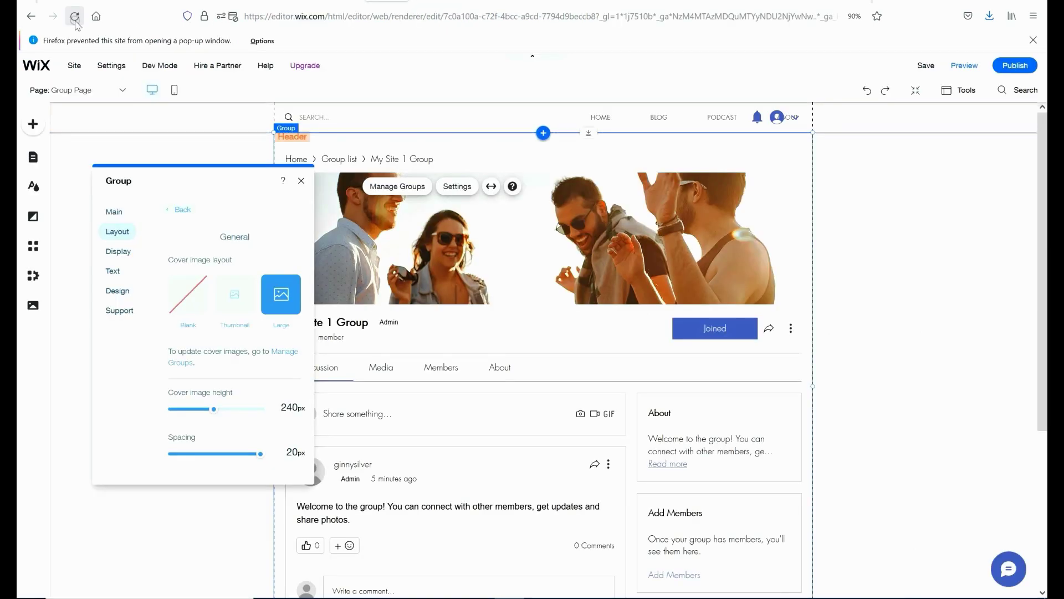
{"action": "left_click", "coordinate": [74, 16]}
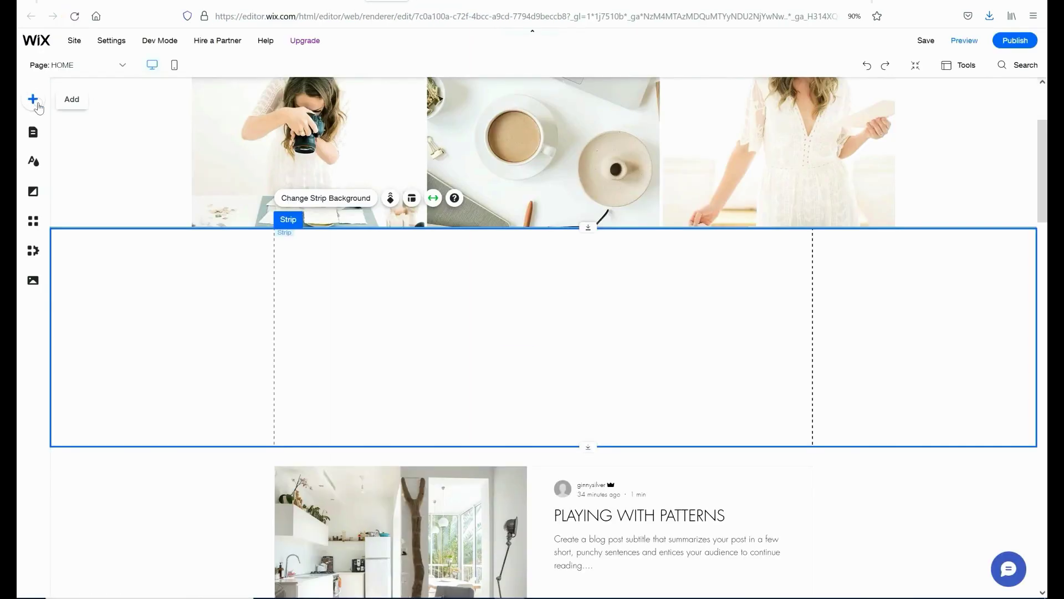
Step: Browse the button designs and add the white themed button to the empty strip
{"action": "left_click", "coordinate": [35, 103]}
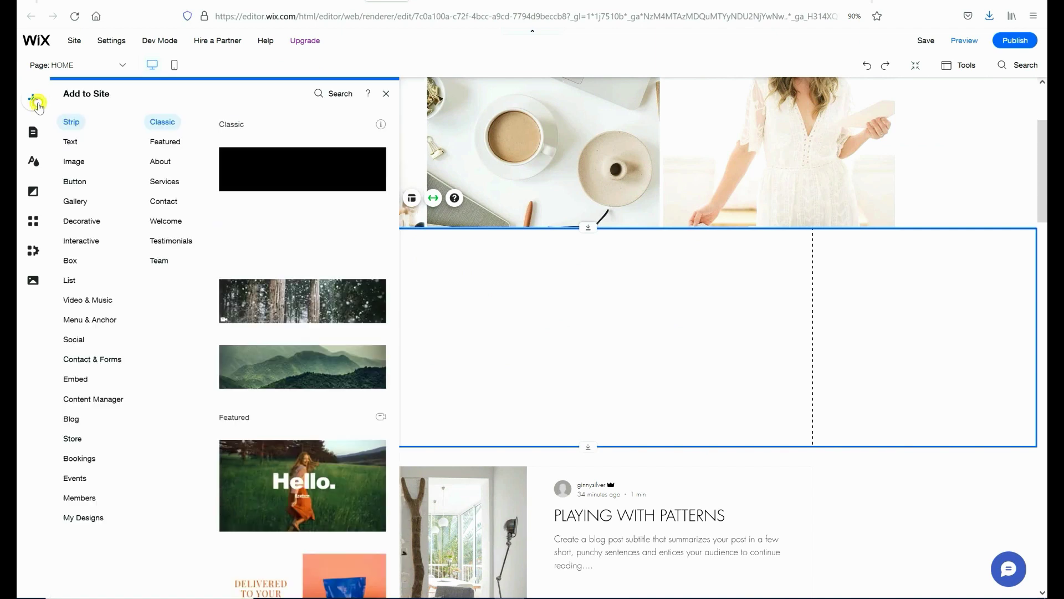
{"action": "left_click", "coordinate": [80, 181]}
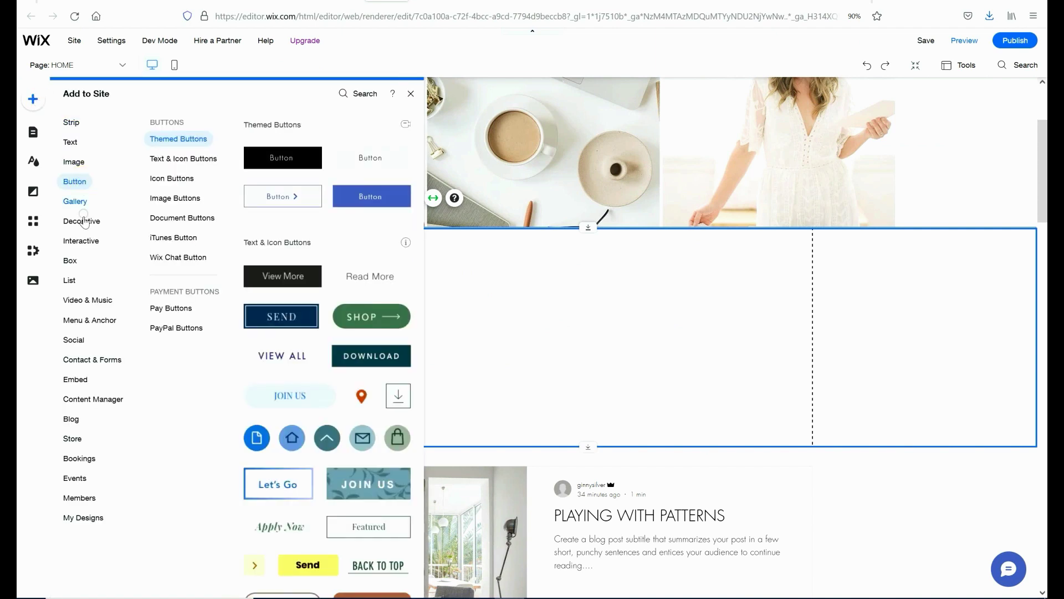
{"action": "left_click", "coordinate": [82, 242]}
{"action": "left_click", "coordinate": [99, 322]}
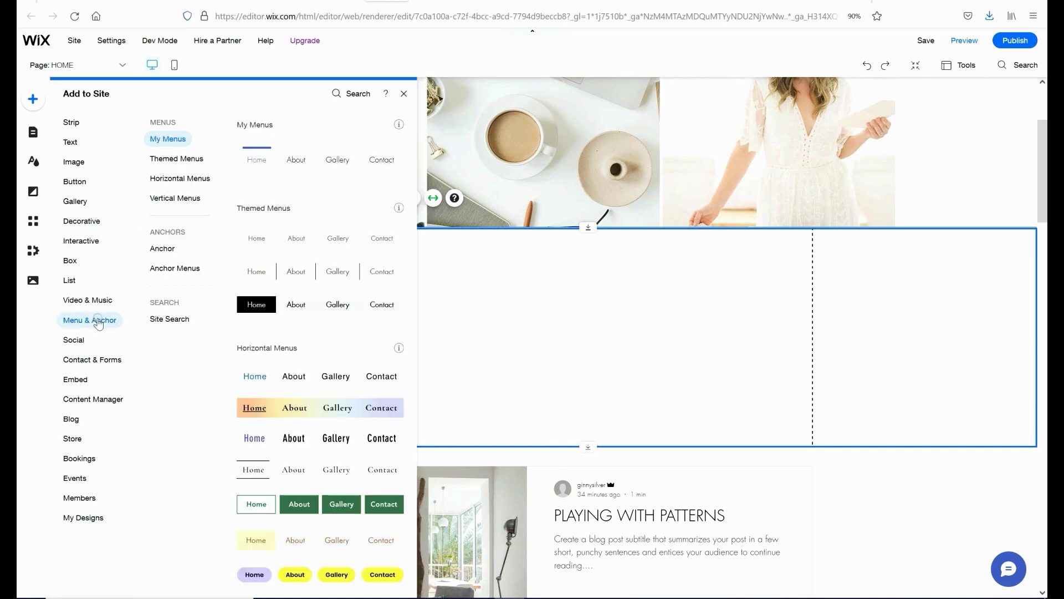
{"action": "left_click", "coordinate": [79, 181]}
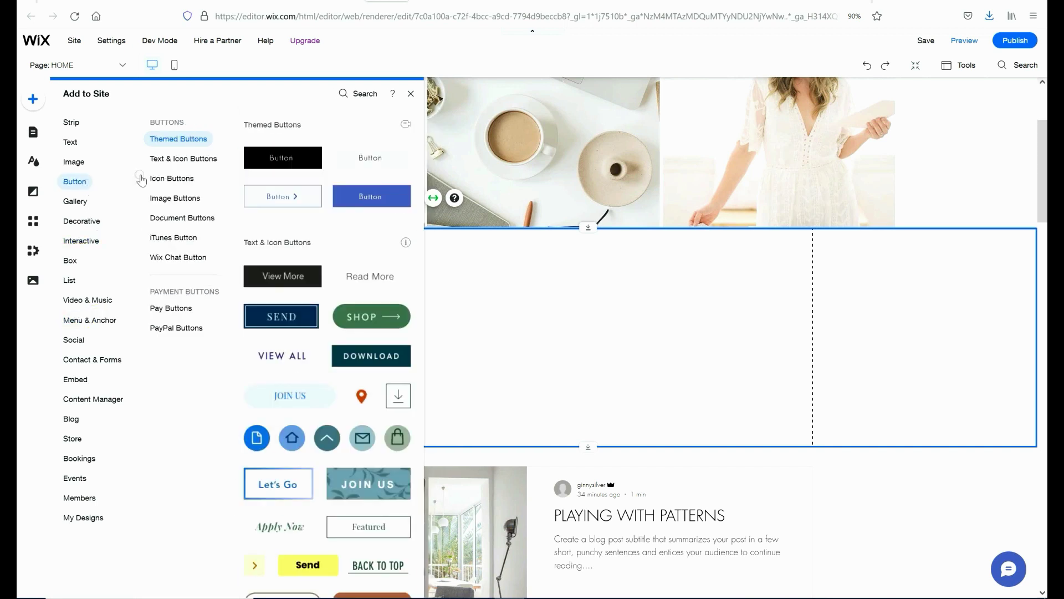
{"action": "left_click", "coordinate": [177, 164]}
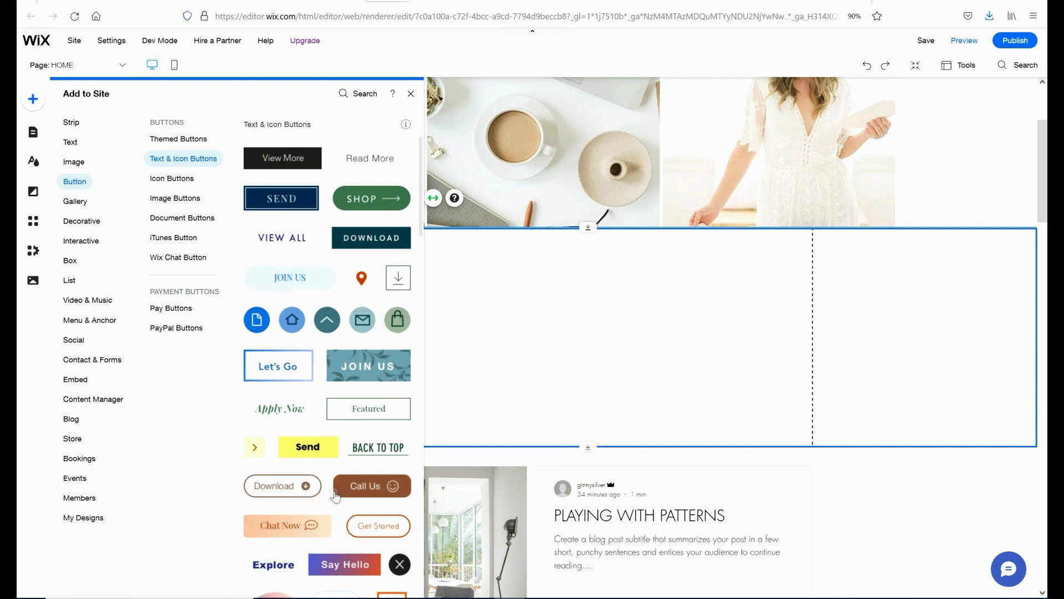
{"action": "left_click_drag", "start_coordinate": [422, 213], "coordinate": [427, 160]}
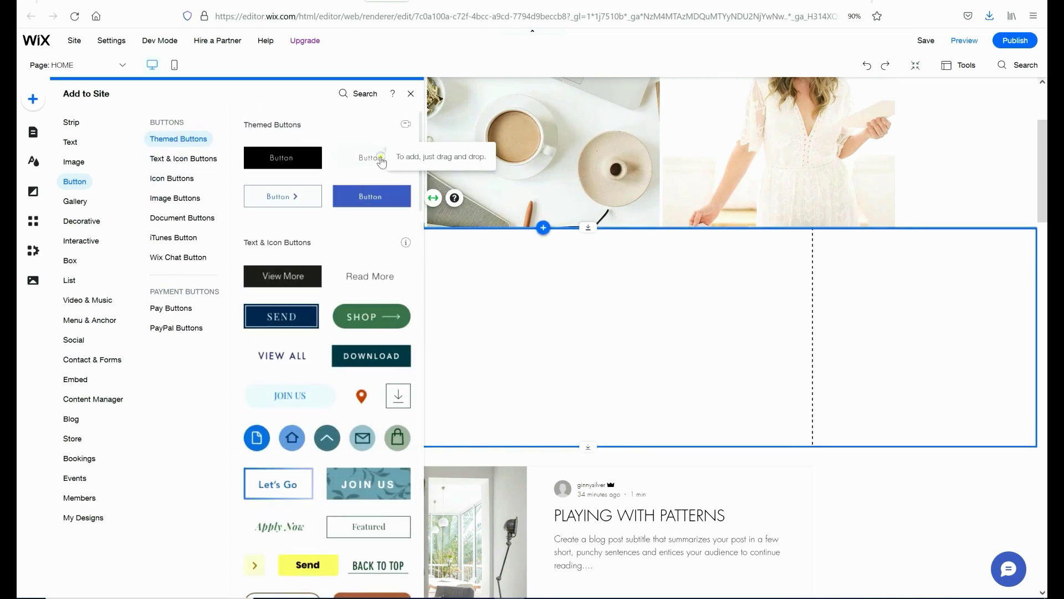
{"action": "left_click", "coordinate": [369, 159]}
Step: Change the button label to 'JOIN THE COMMUNITY FORUM'
{"action": "triple_click", "coordinate": [663, 434]}
{"action": "type", "text": "jo"}
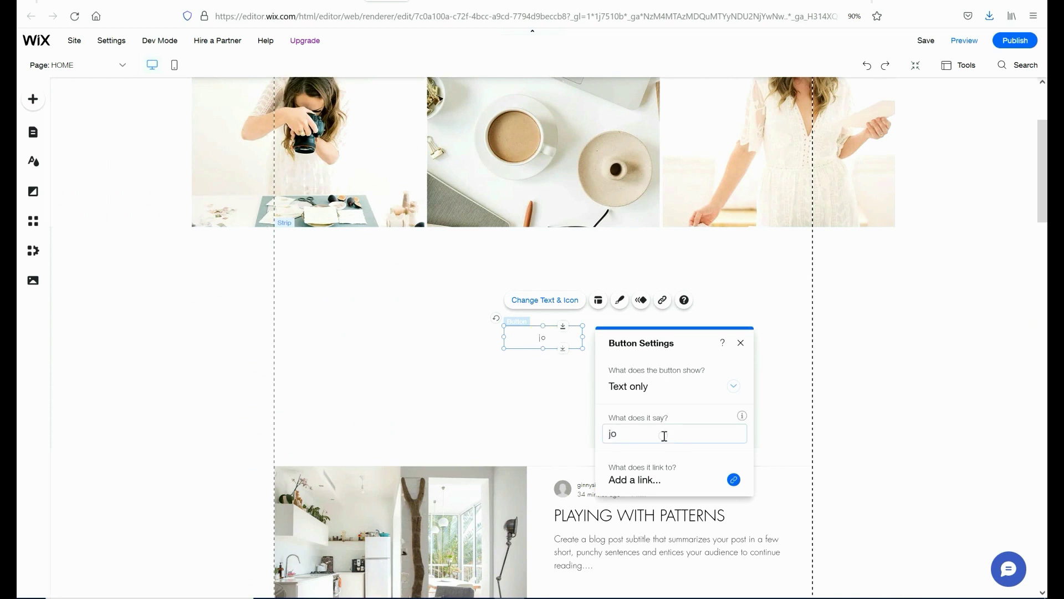
{"action": "type", "text": "IN THE COMMUNITY"}
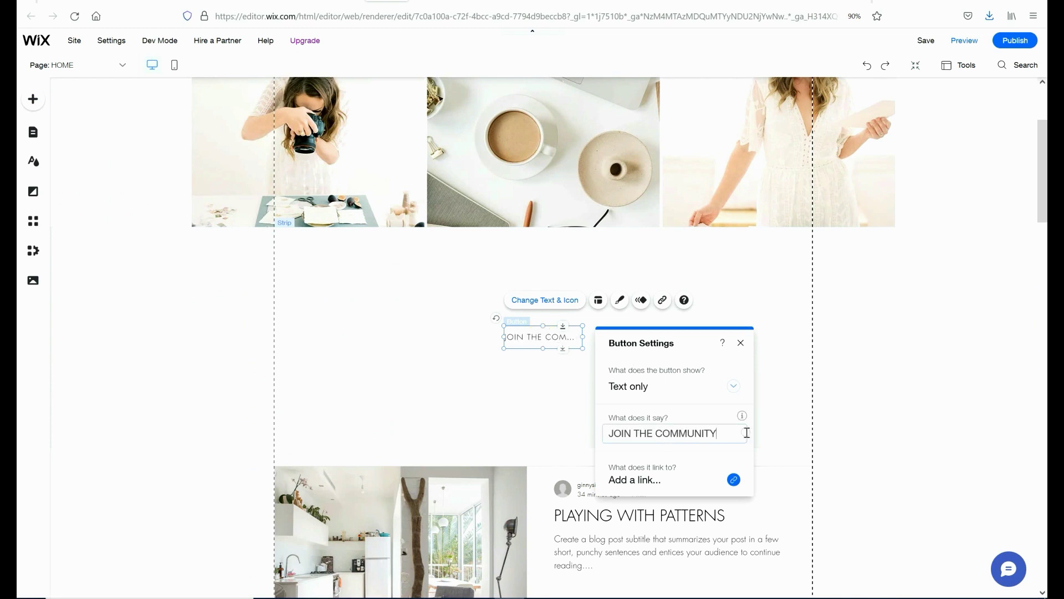
{"action": "type", "text": " FORUM"}
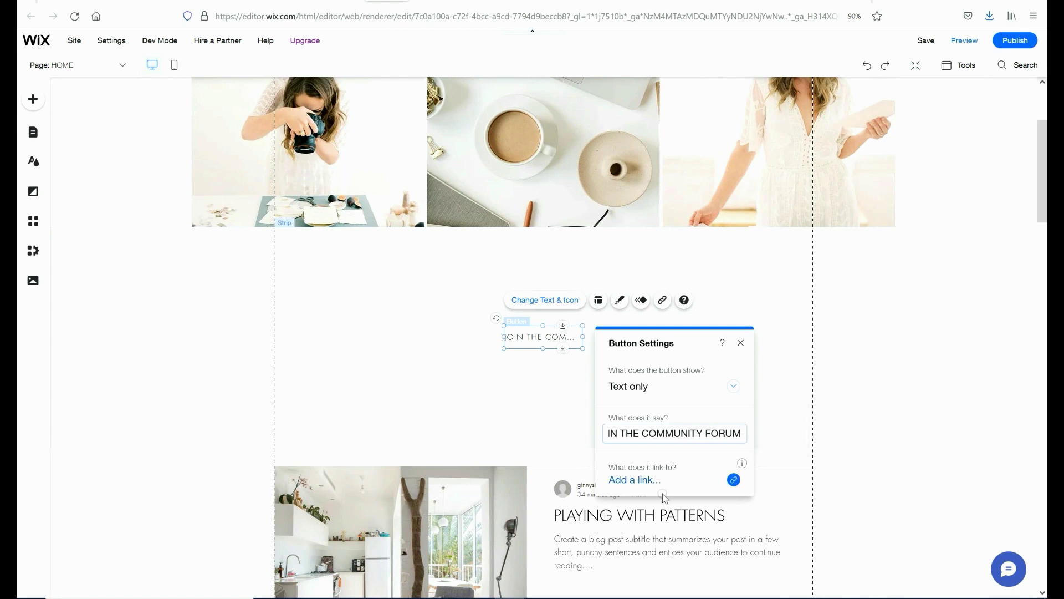
Step: Link the button to the Group Page, opening in the current window
{"action": "left_click", "coordinate": [617, 480]}
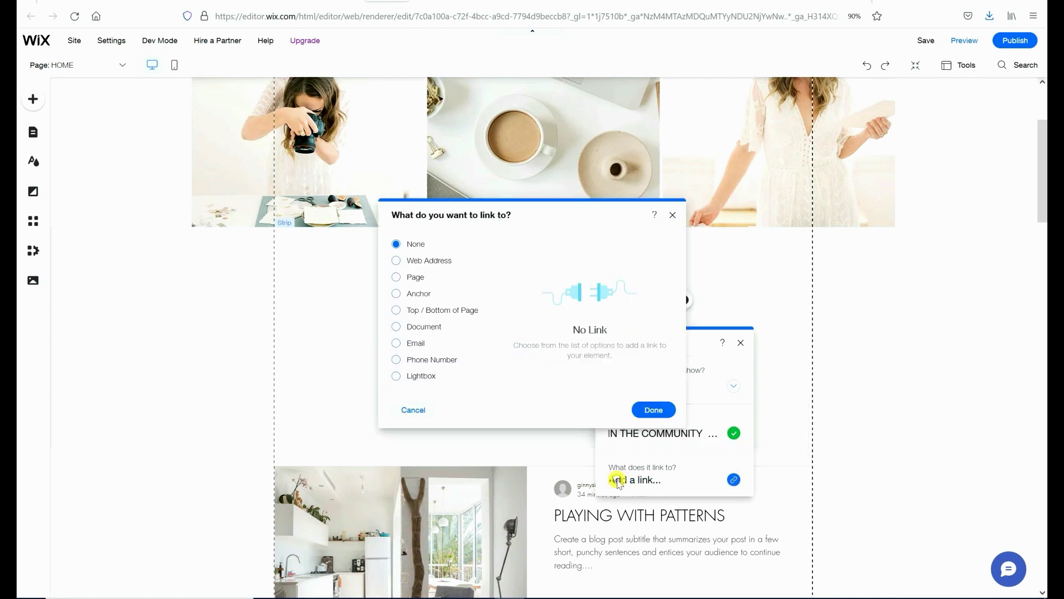
{"action": "left_click", "coordinate": [395, 278]}
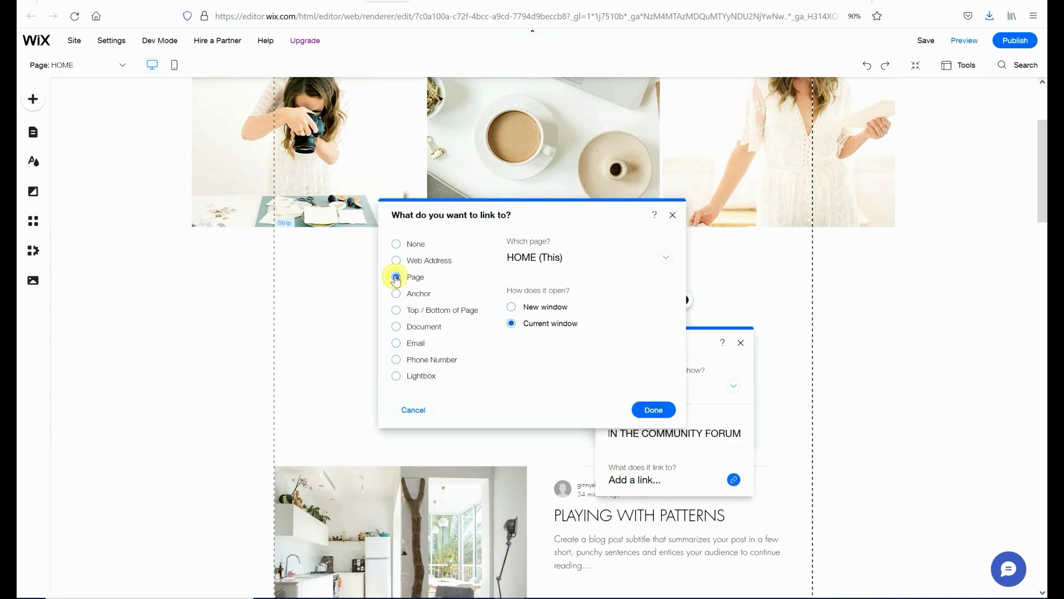
{"action": "left_click", "coordinate": [659, 257]}
{"action": "scroll", "coordinate": [665, 316], "scroll_direction": "down", "scroll_amount": 3}
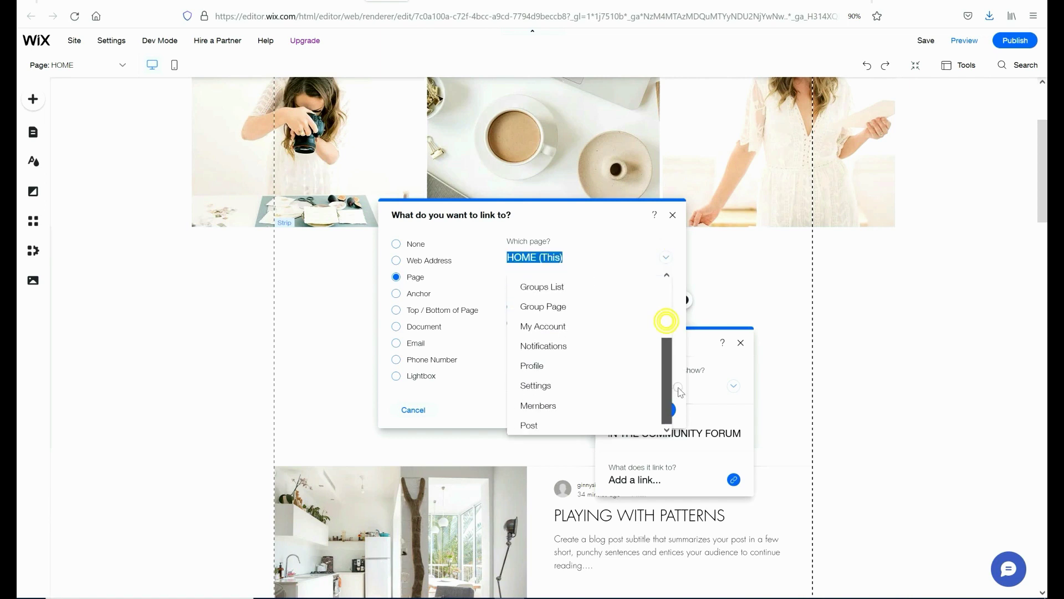
{"action": "left_click", "coordinate": [580, 306]}
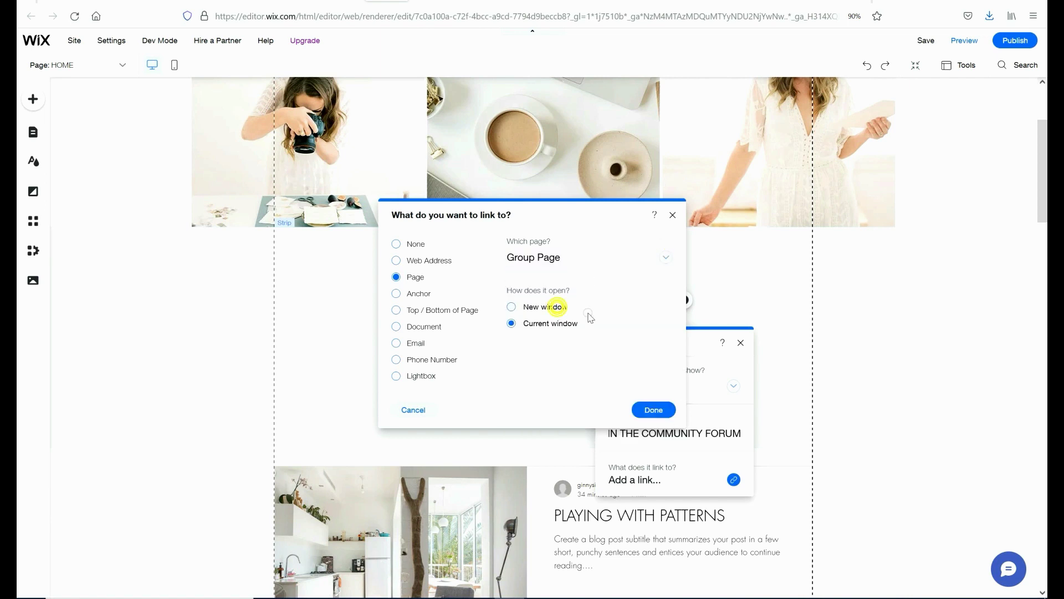
{"action": "left_click", "coordinate": [655, 409]}
{"action": "left_click", "coordinate": [643, 480]}
{"action": "left_click", "coordinate": [663, 257]}
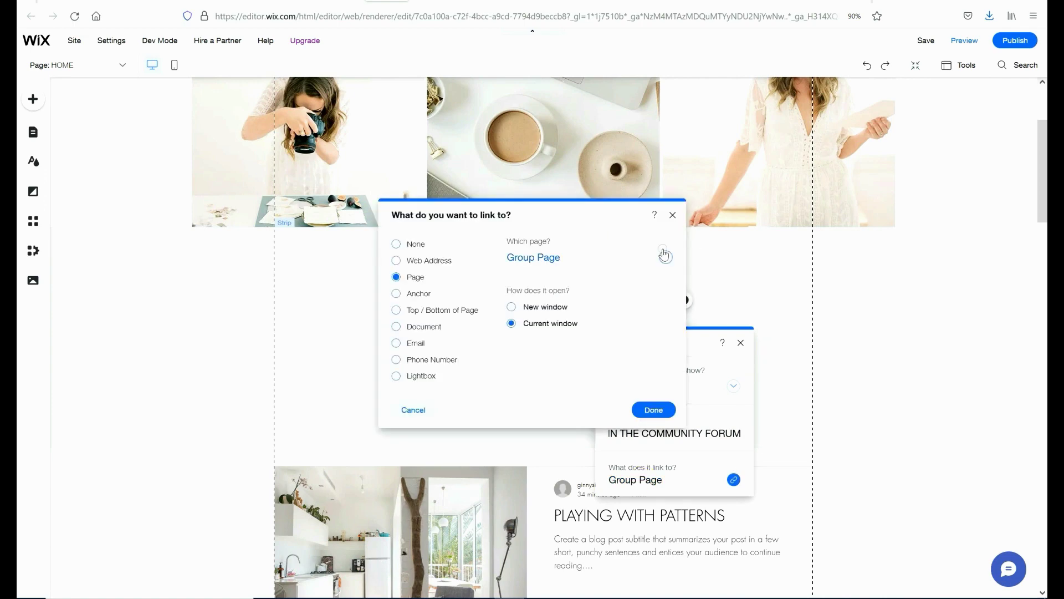
{"action": "left_click_drag", "start_coordinate": [669, 354], "coordinate": [669, 399]}
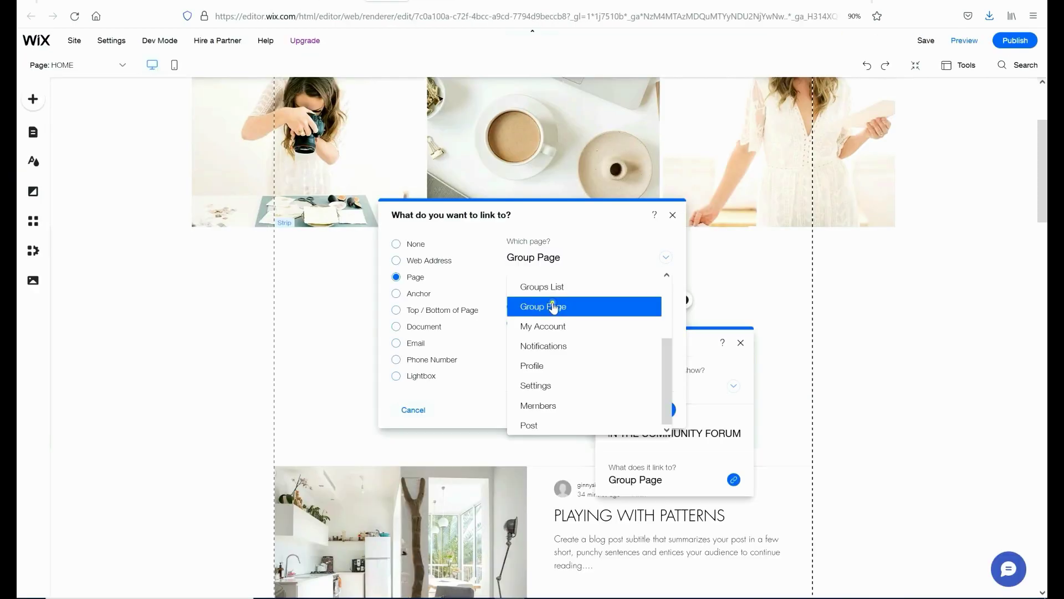
{"action": "left_click", "coordinate": [552, 306]}
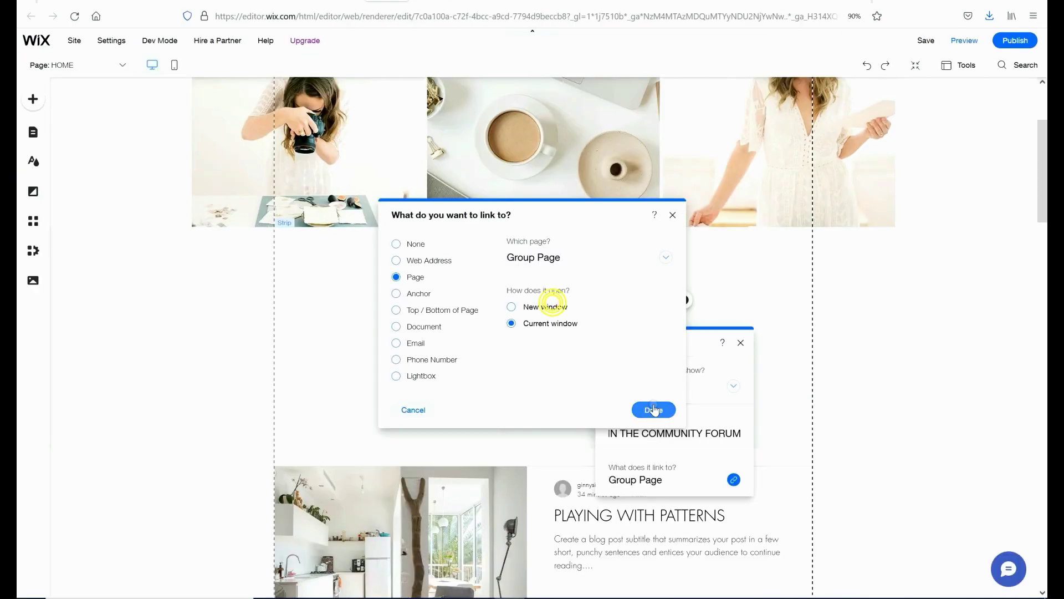
{"action": "left_click", "coordinate": [654, 408]}
{"action": "left_click", "coordinate": [741, 342]}
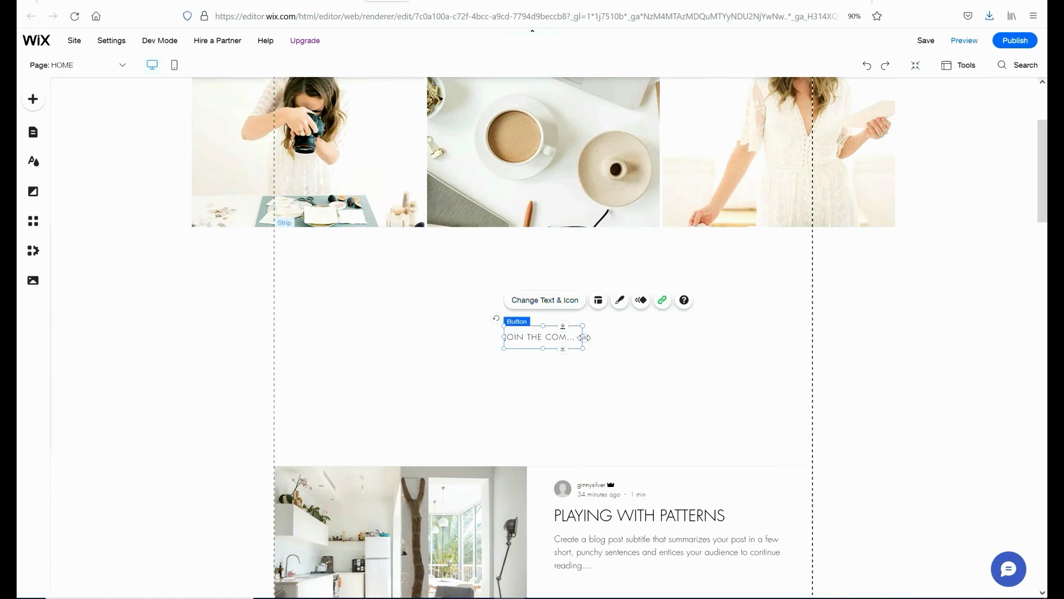
Step: Widen the button so its full label shows and move it up in the strip
{"action": "left_click_drag", "start_coordinate": [583, 337], "coordinate": [692, 334]}
{"action": "left_click_drag", "start_coordinate": [613, 340], "coordinate": [555, 265]}
{"action": "double_click", "coordinate": [491, 266]}
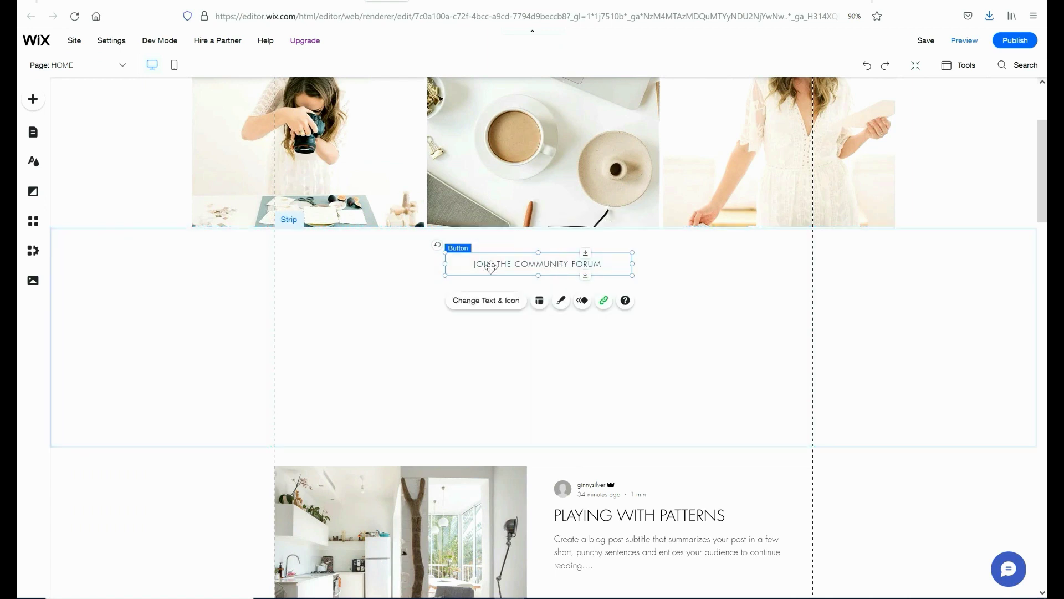
{"action": "left_click", "coordinate": [291, 360]}
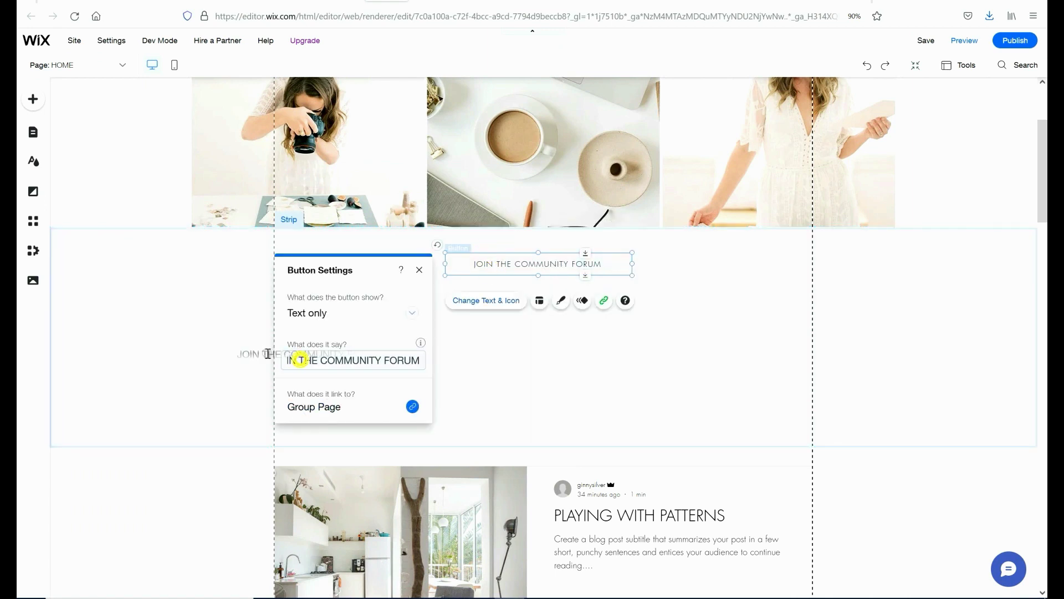
Step: Shrink the button's strip to a slim band around it
{"action": "left_click", "coordinate": [720, 356]}
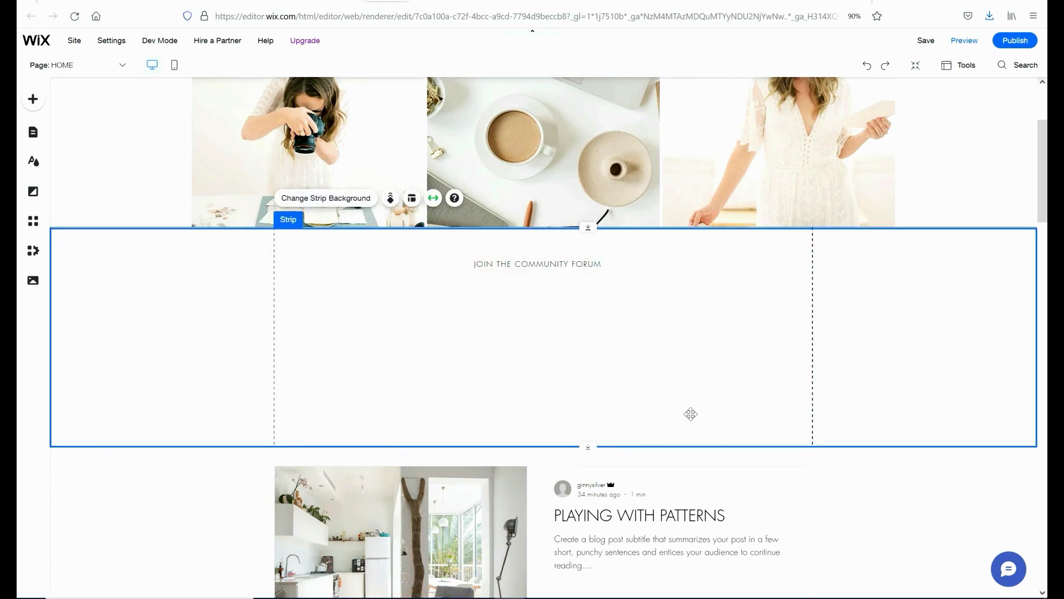
{"action": "left_click_drag", "start_coordinate": [570, 445], "coordinate": [570, 296]}
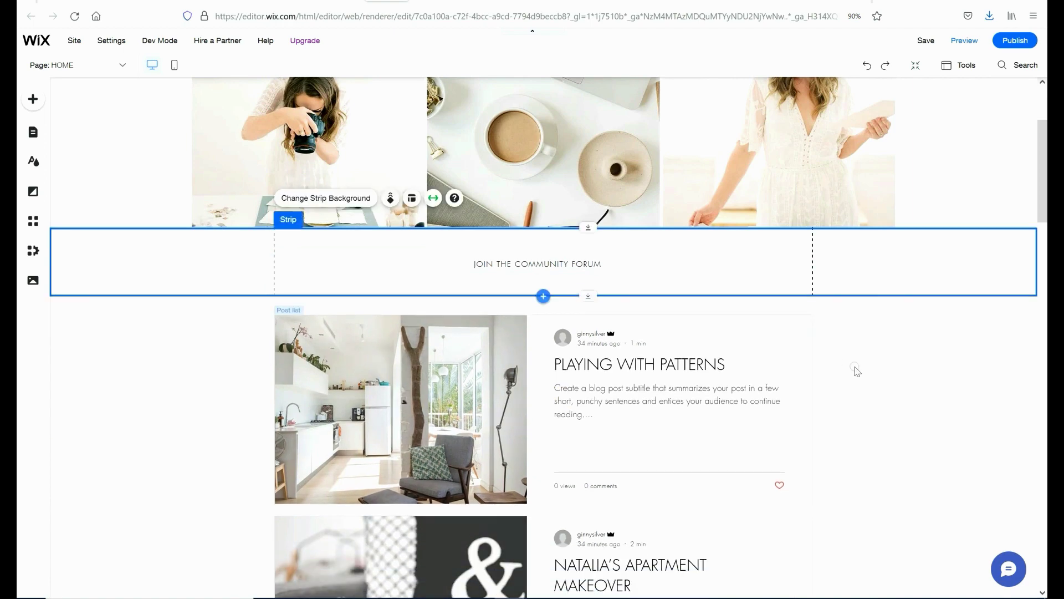
{"action": "left_click", "coordinate": [932, 395]}
{"action": "scroll", "coordinate": [932, 395], "scroll_direction": "down", "scroll_amount": 10}
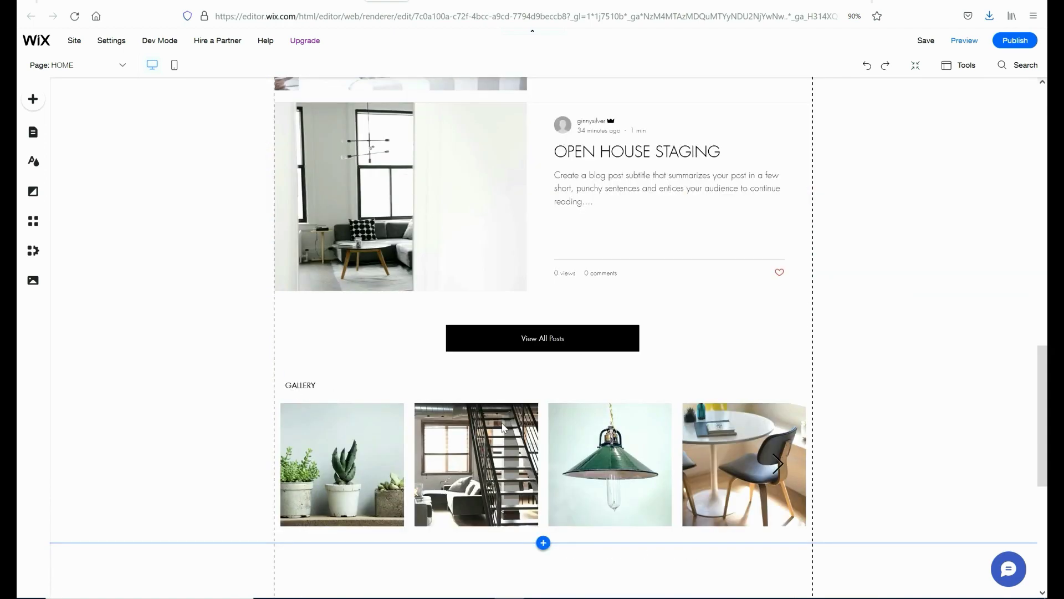
{"action": "left_click_drag", "start_coordinate": [1042, 432], "coordinate": [1044, 514]}
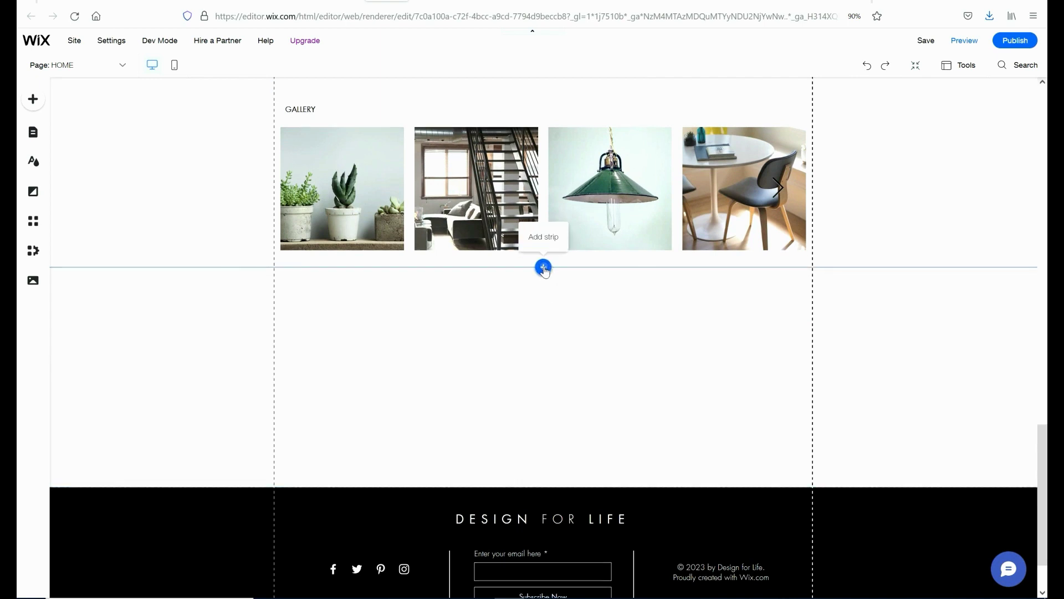
Step: Add a Wix Video Small Slider gallery below the Gallery section, above the footer
{"action": "left_click", "coordinate": [543, 268]}
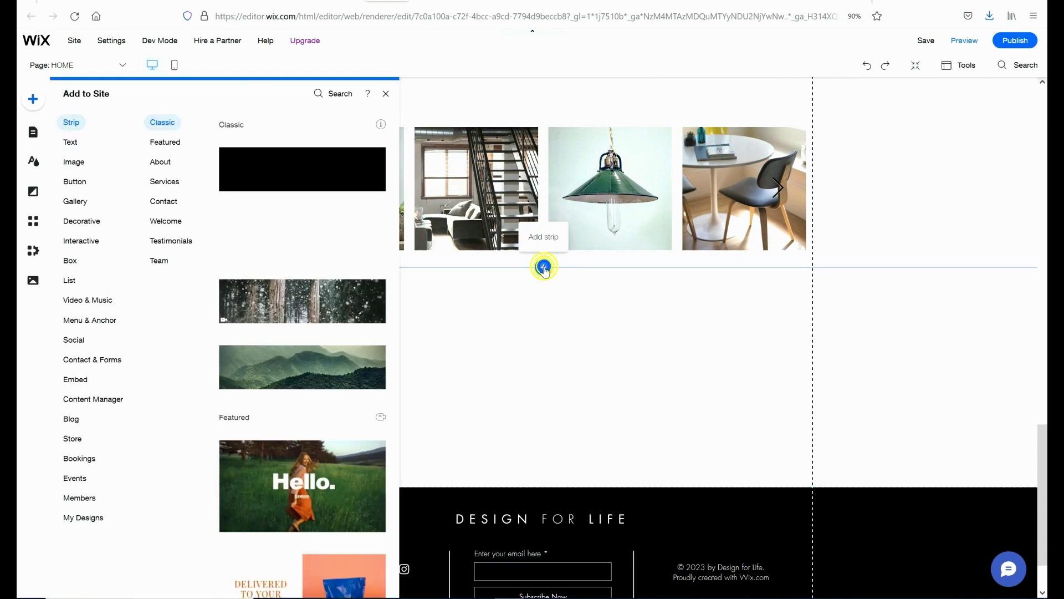
{"action": "left_click", "coordinate": [87, 300]}
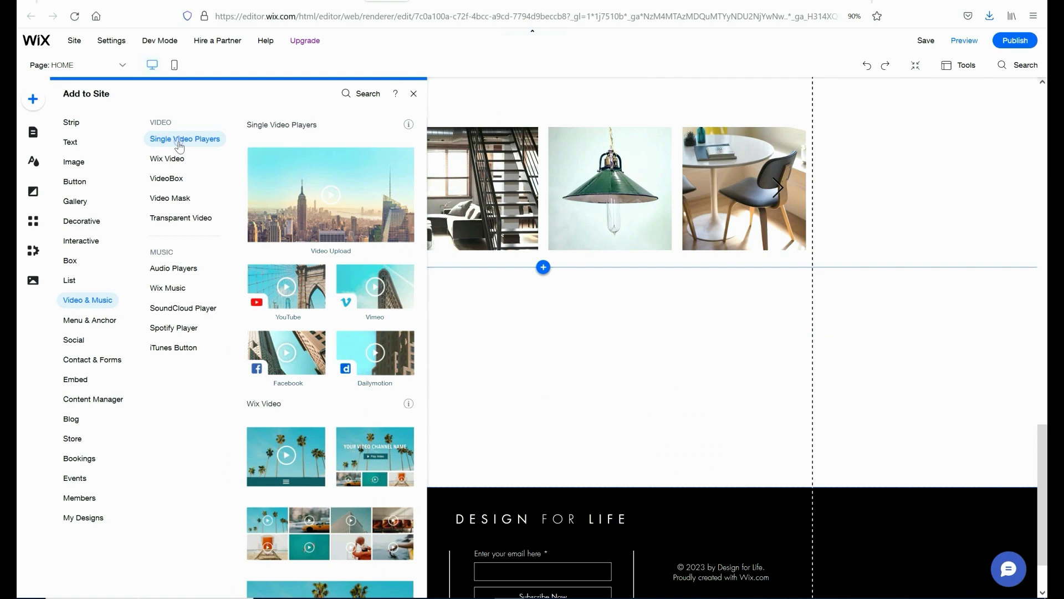
{"action": "left_click", "coordinate": [176, 159]}
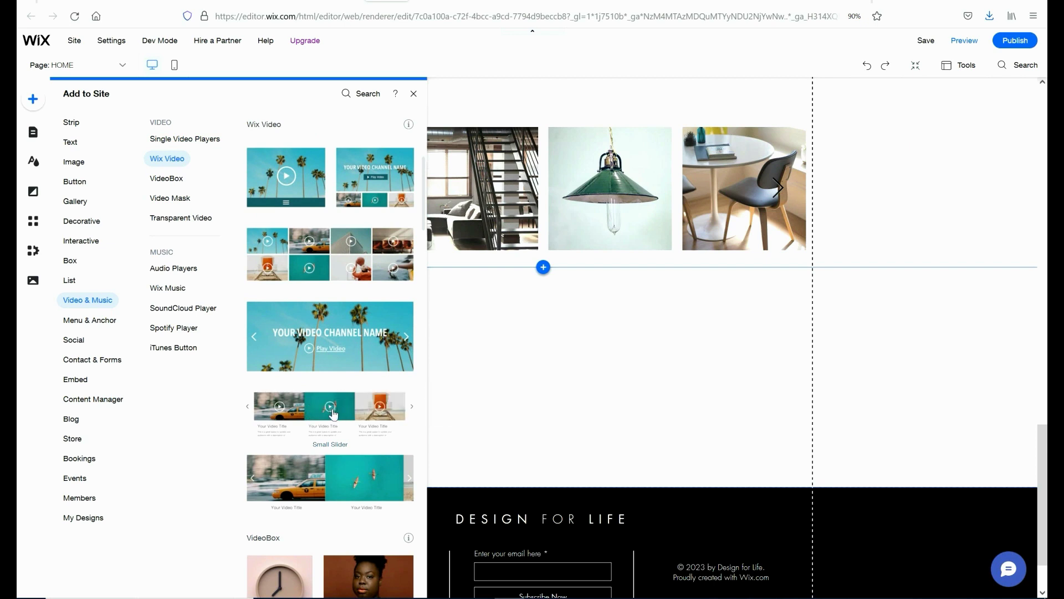
{"action": "left_click_drag", "start_coordinate": [340, 407], "coordinate": [546, 446]}
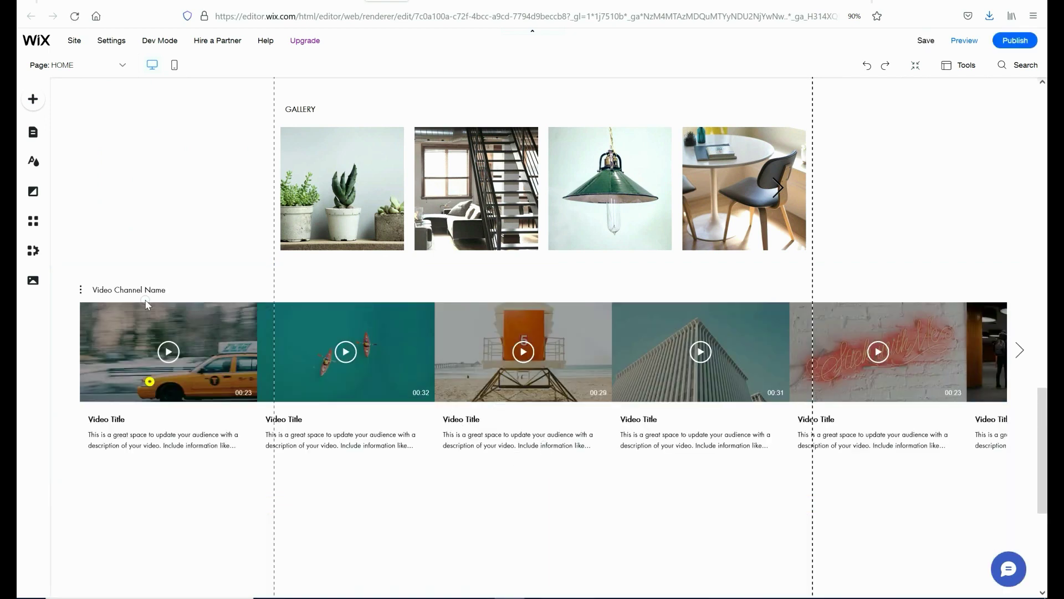
Step: Paste the business coach's YouTube channel URL in Manage Videos and add it as a feed
{"action": "scroll", "coordinate": [305, 403], "scroll_direction": "down", "scroll_amount": 1}
{"action": "left_click", "coordinate": [305, 403]}
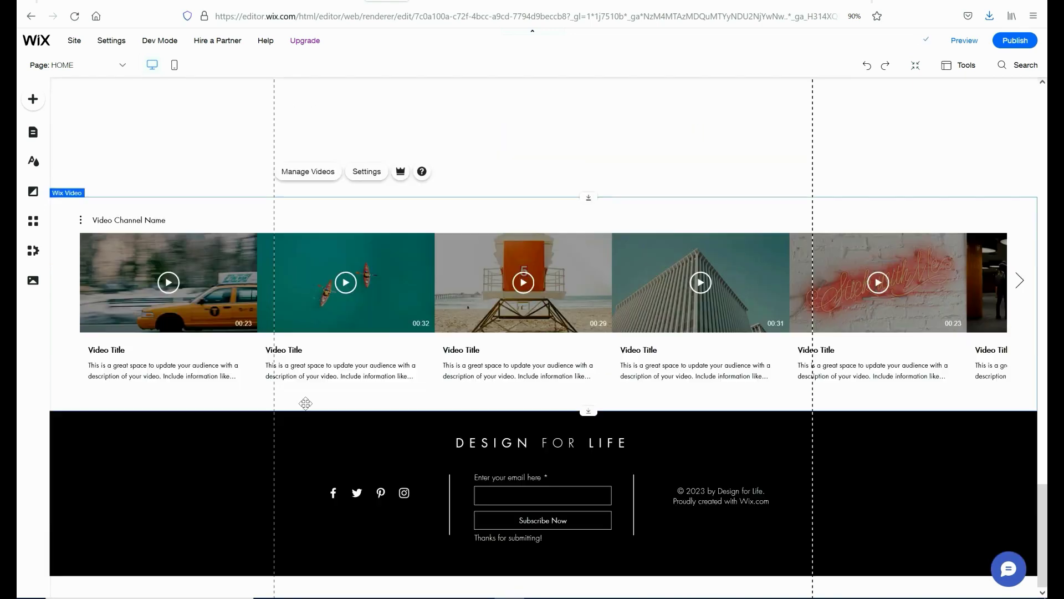
{"action": "left_click", "coordinate": [324, 170]}
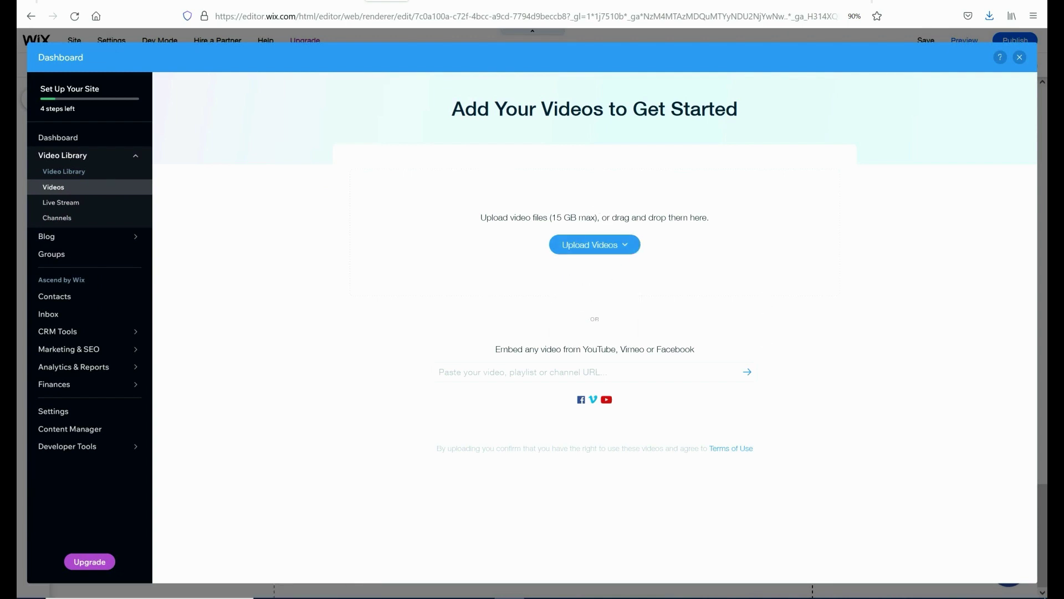
{"action": "left_click", "coordinate": [559, 369]}
{"action": "type", "text": "https://www.youtube.com/channel/UCEz0nZeCAci1N52gnVxkCMg"}
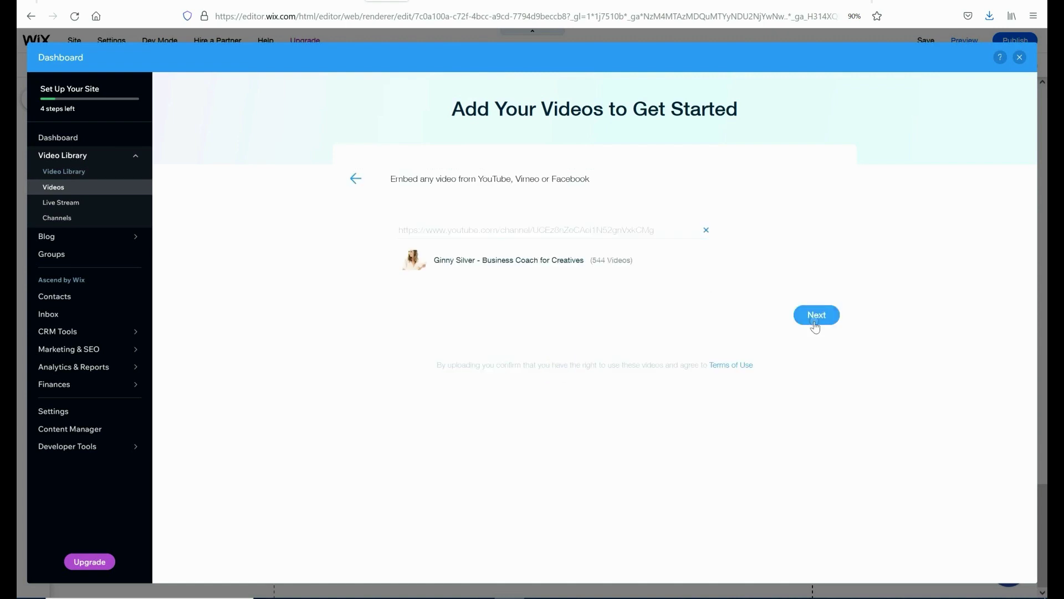
{"action": "left_click", "coordinate": [815, 316]}
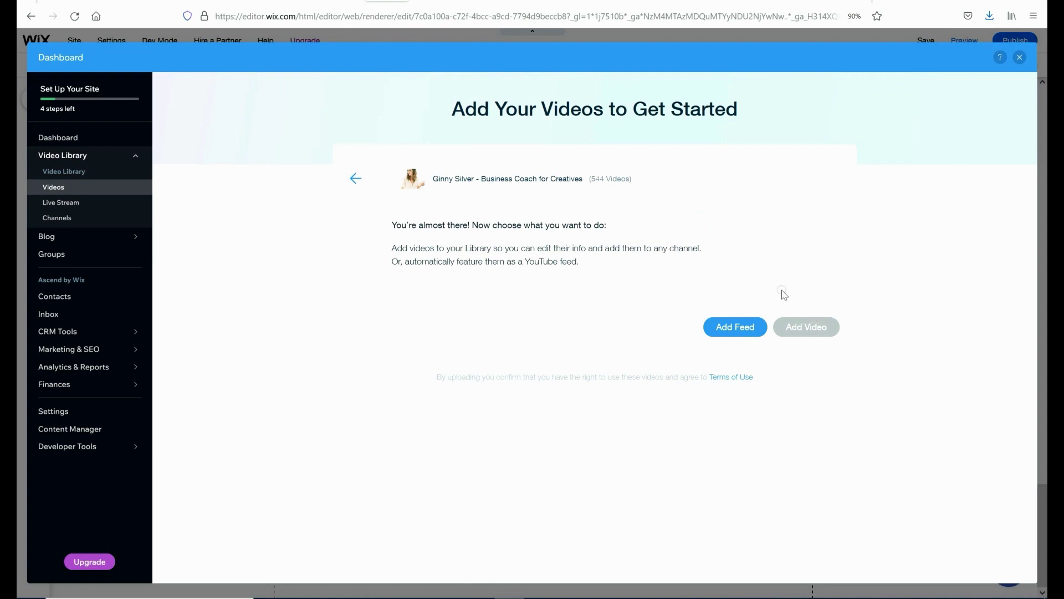
{"action": "left_click", "coordinate": [753, 328]}
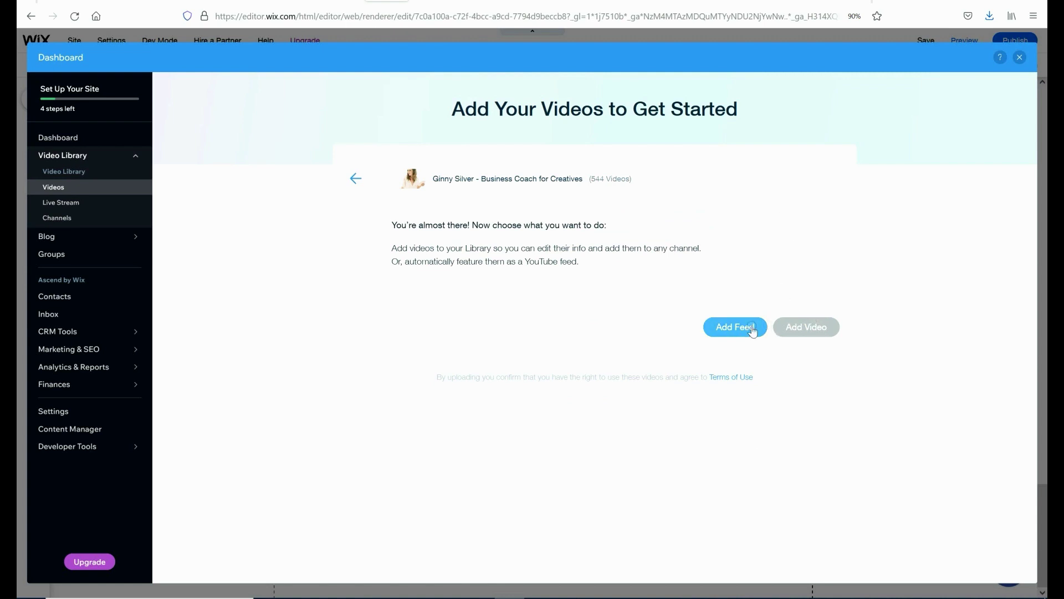
{"action": "left_click", "coordinate": [753, 329]}
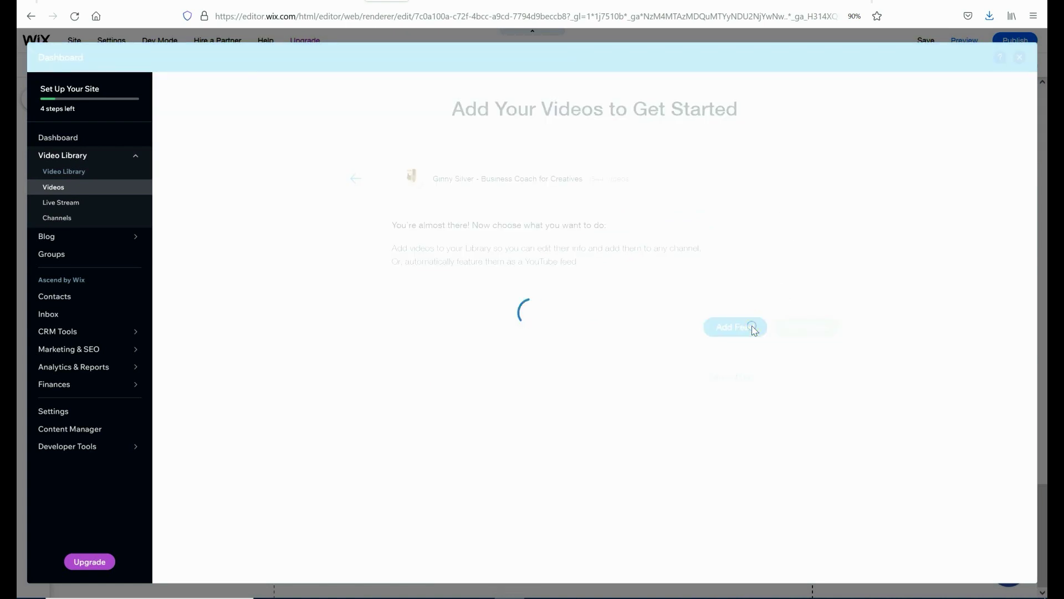
{"action": "left_click", "coordinate": [699, 139]}
Step: Close the Wix Video dashboard and return to the page
{"action": "mouse_move", "coordinate": [868, 125]}
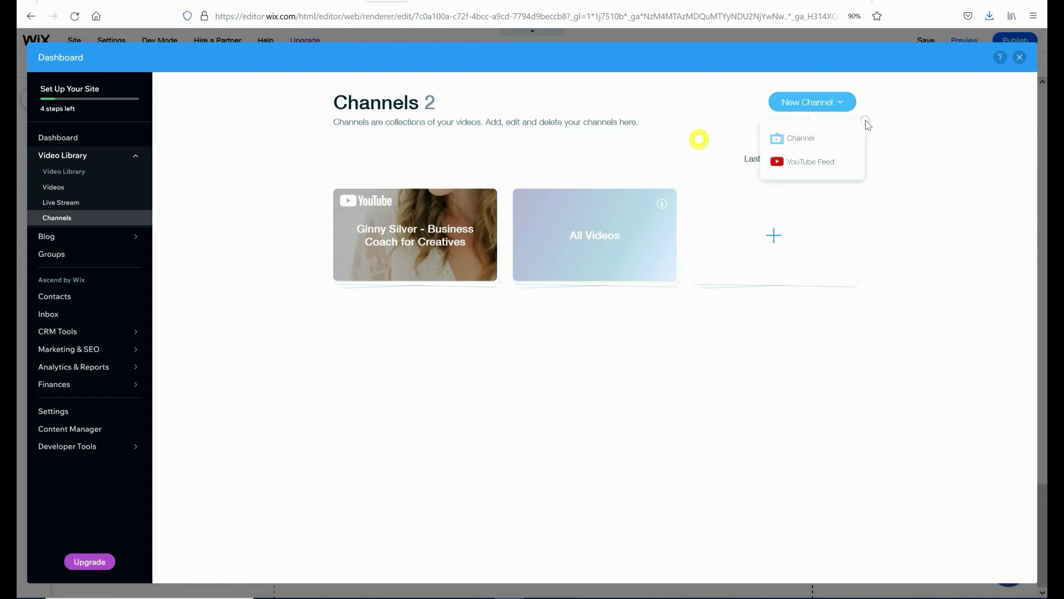
{"action": "key", "text": "Escape"}
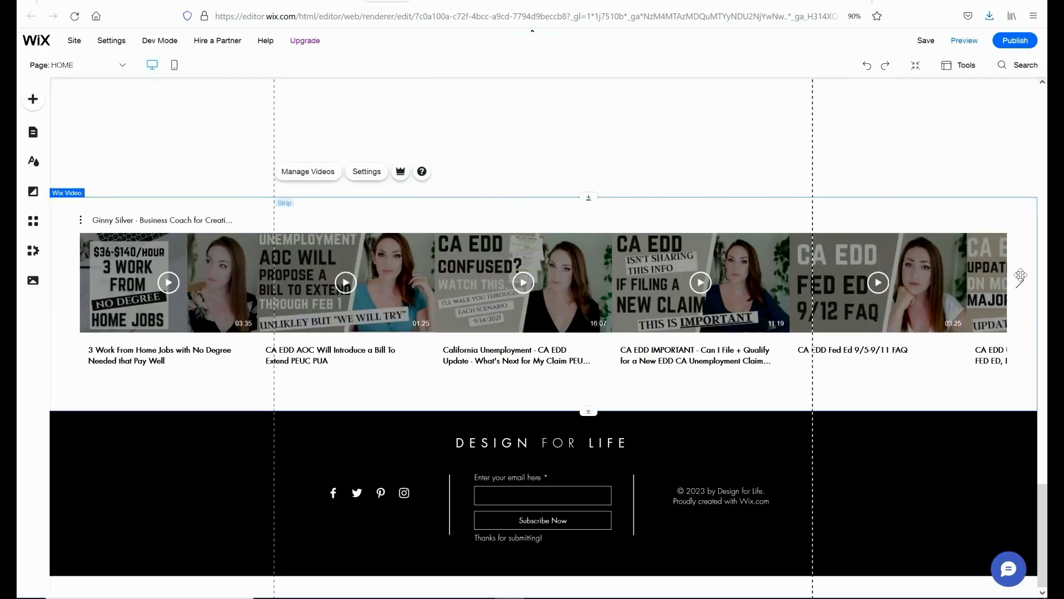
{"action": "left_click_drag", "start_coordinate": [1043, 523], "coordinate": [1039, 488]}
Step: Open the Wix App Market from the left toolbar
{"action": "left_click", "coordinate": [33, 221]}
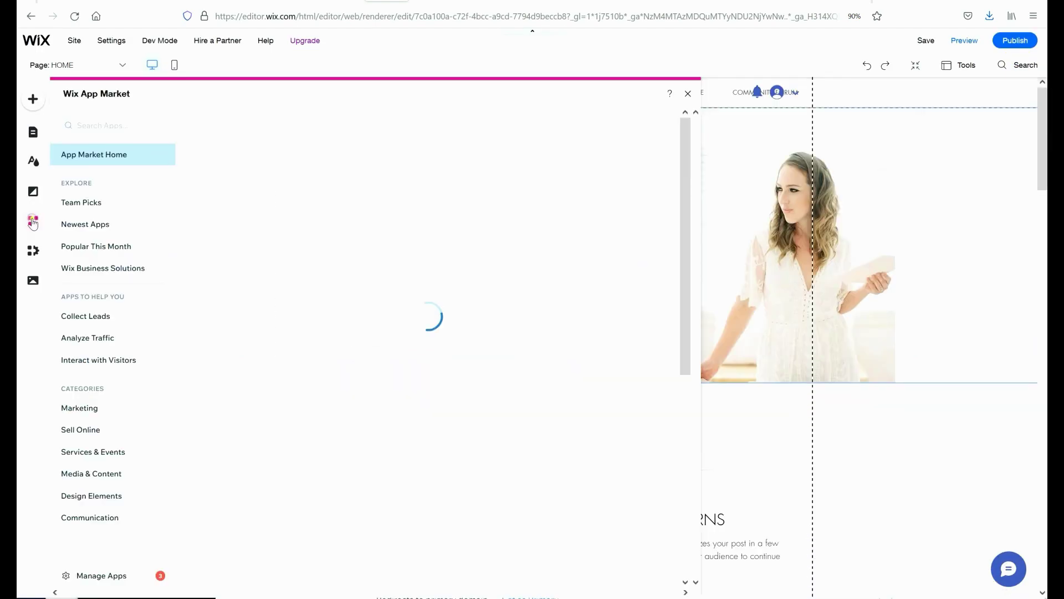
{"action": "left_click", "coordinate": [32, 221]}
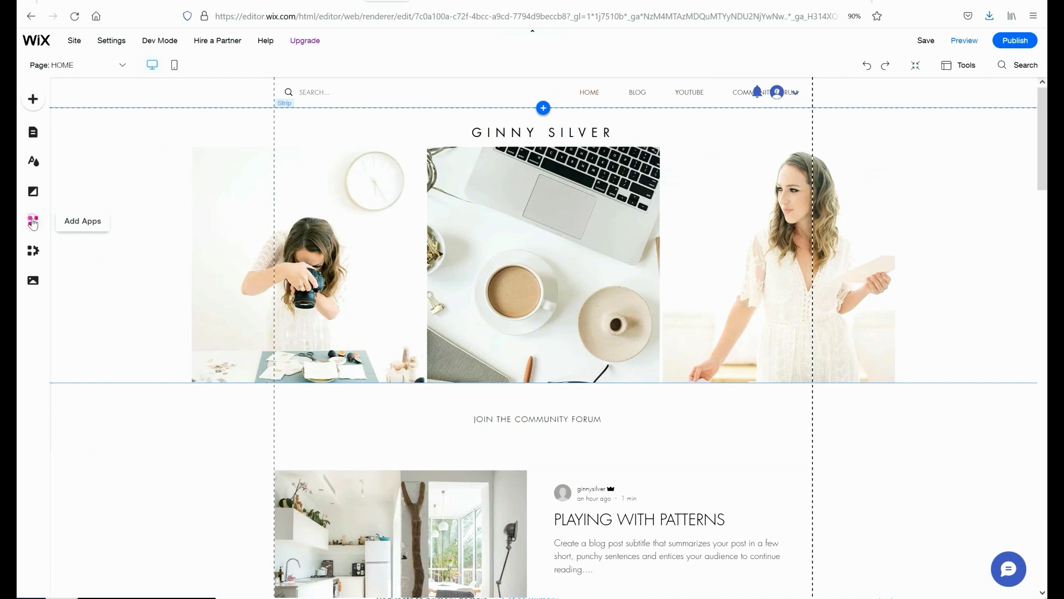
{"action": "left_click", "coordinate": [32, 222]}
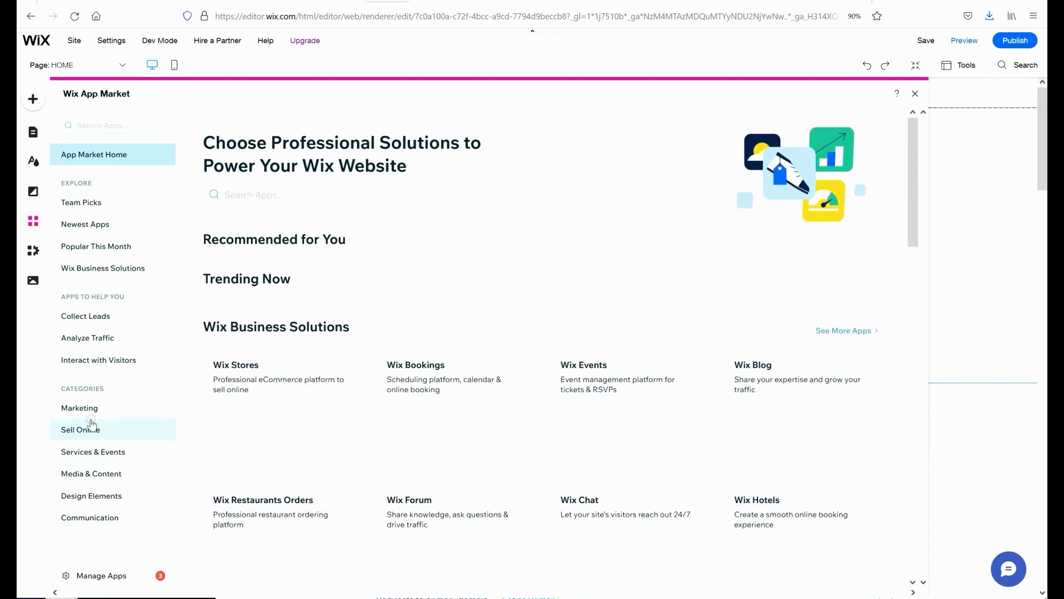
Step: Add the Google AdSense app from the Marketing category to the site
{"action": "left_click", "coordinate": [79, 408]}
{"action": "scroll", "coordinate": [905, 213], "scroll_direction": "down", "scroll_amount": 5}
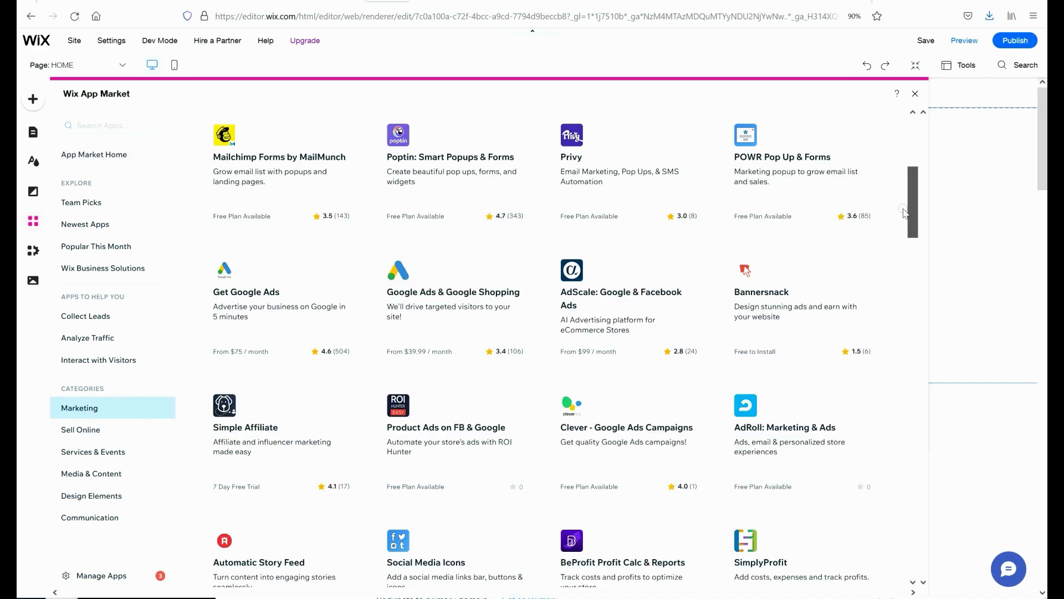
{"action": "left_click_drag", "start_coordinate": [905, 212], "coordinate": [897, 307]}
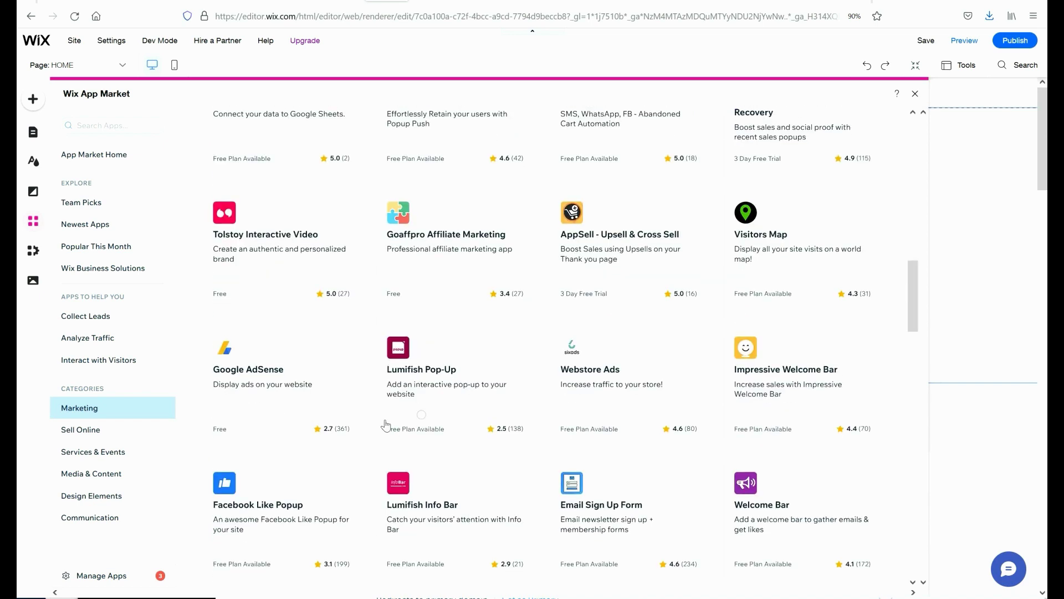
{"action": "left_click", "coordinate": [270, 368]}
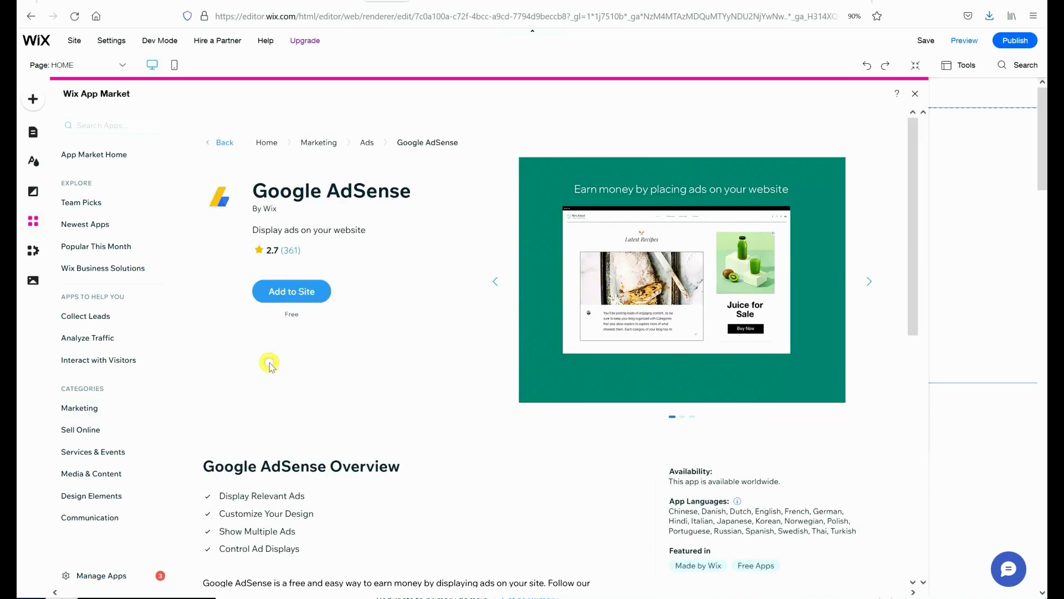
{"action": "left_click", "coordinate": [294, 294]}
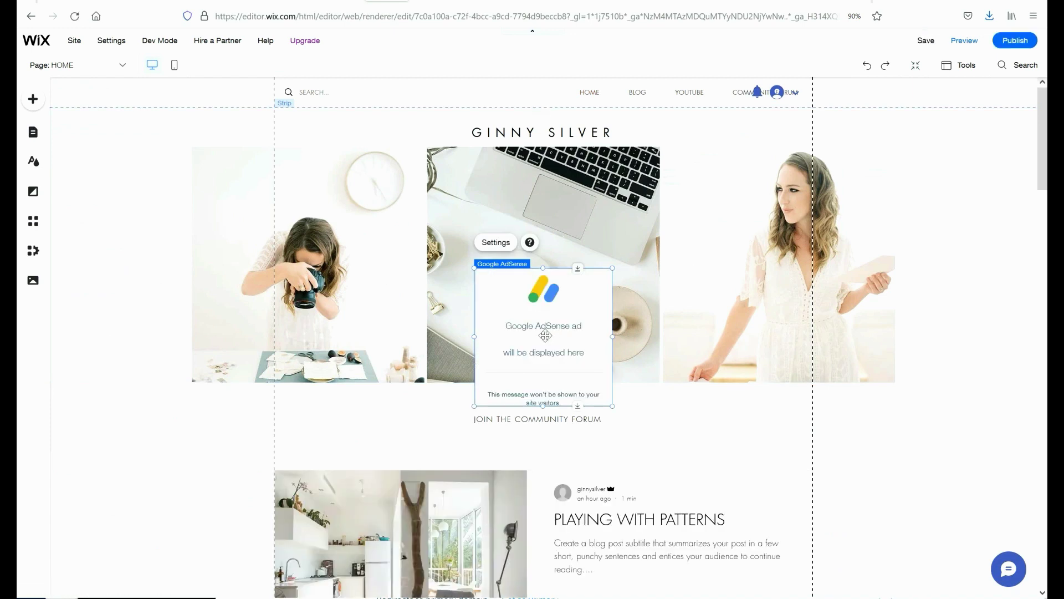
Step: Move the first AdSense widget to the right margin, further down the page
{"action": "left_click_drag", "start_coordinate": [531, 329], "coordinate": [927, 481]}
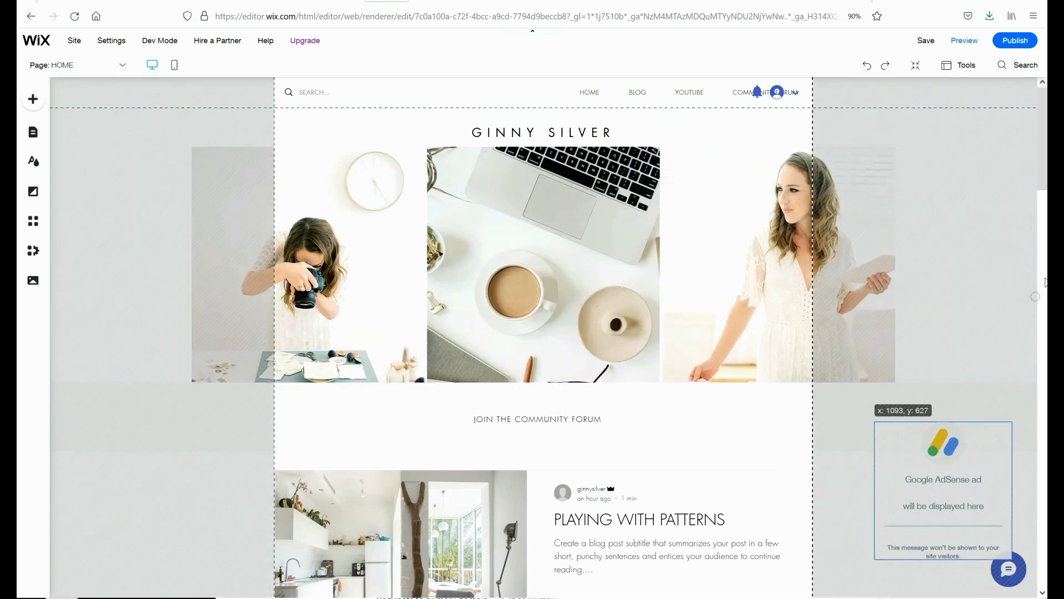
{"action": "left_click_drag", "start_coordinate": [1045, 283], "coordinate": [1045, 283]}
{"action": "left_click_drag", "start_coordinate": [1043, 108], "coordinate": [1042, 190]}
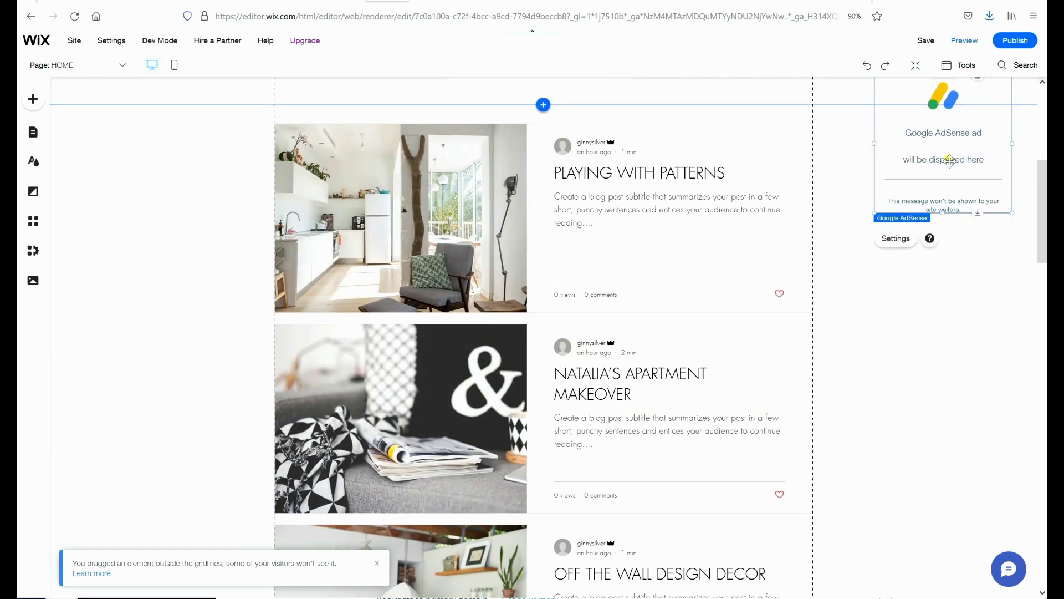
{"action": "left_click_drag", "start_coordinate": [950, 162], "coordinate": [947, 302]}
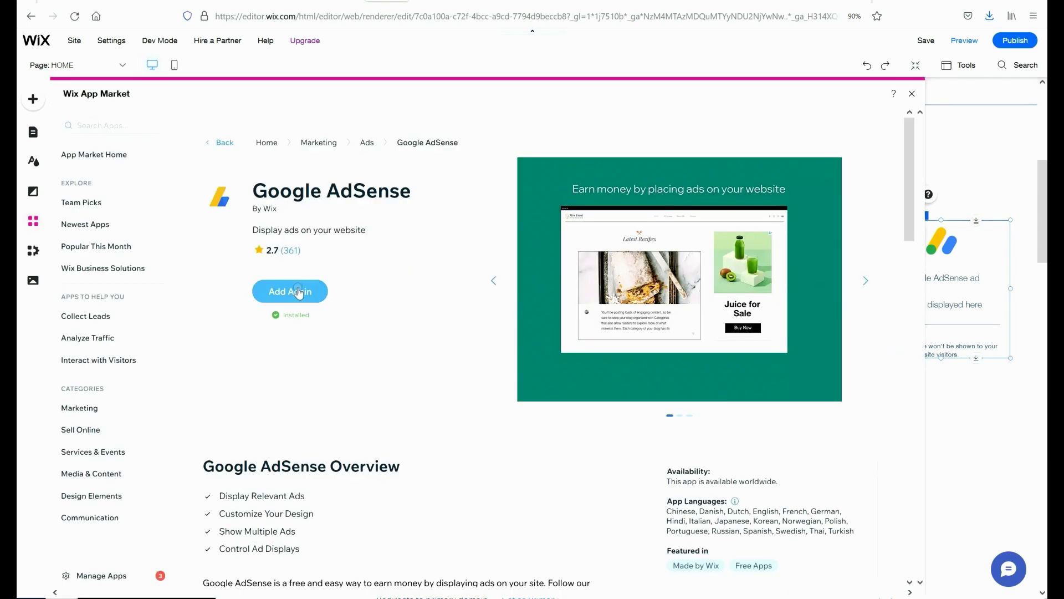
Step: Add a second AdSense widget below the first and open the upper ad's Settings
{"action": "left_click", "coordinate": [298, 292]}
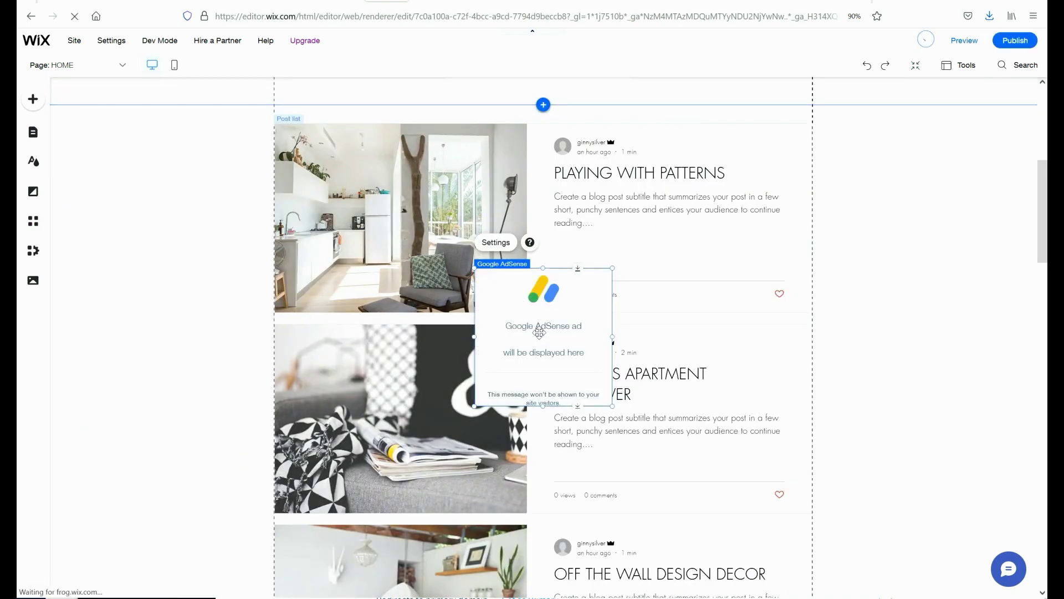
{"action": "left_click_drag", "start_coordinate": [539, 332], "coordinate": [941, 475]}
{"action": "left_click", "coordinate": [936, 304]}
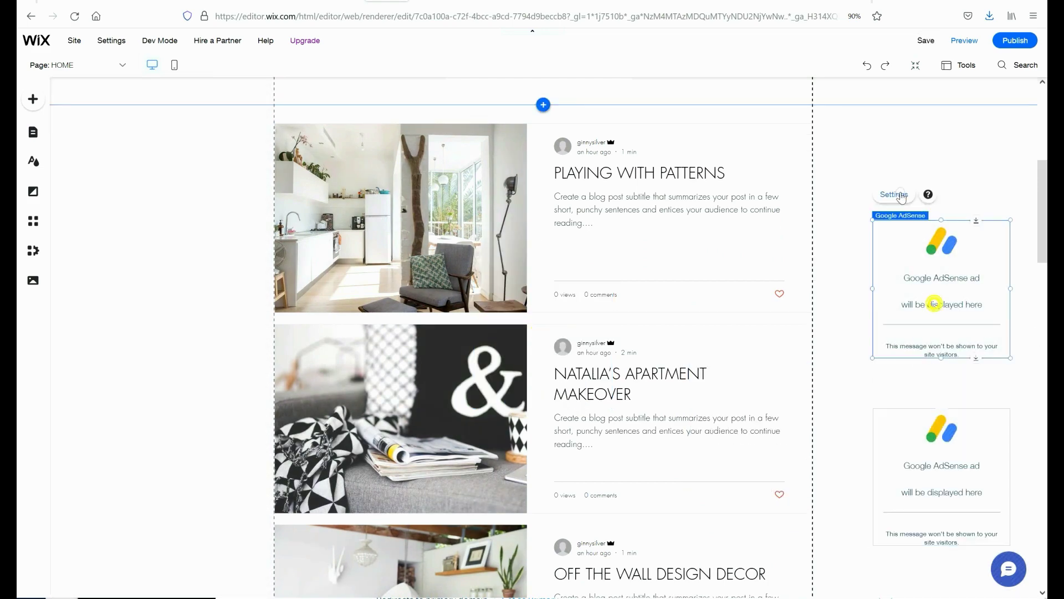
{"action": "left_click", "coordinate": [902, 195]}
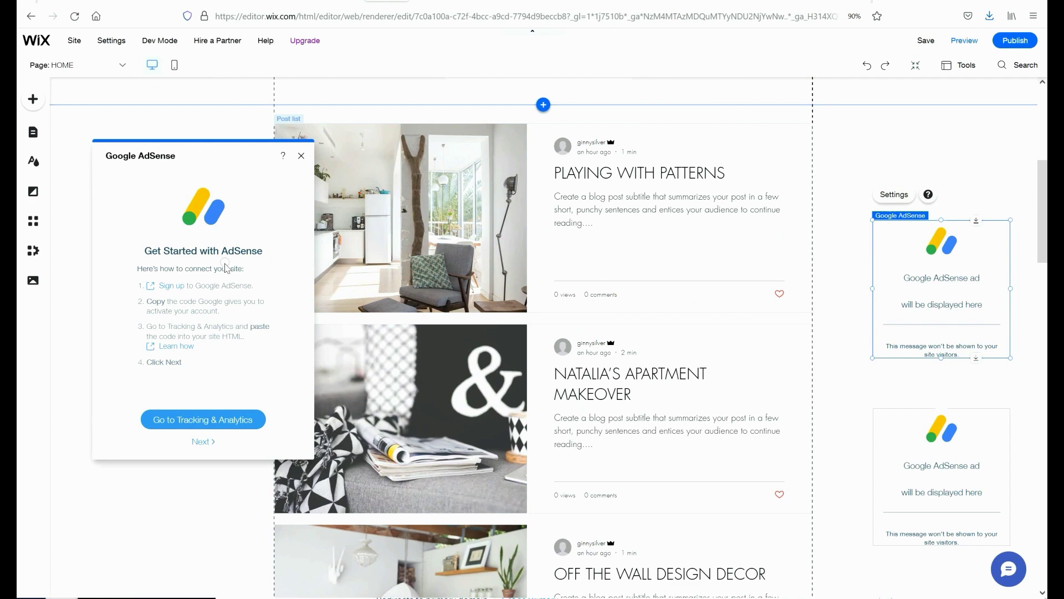
Step: Start the AdSense sign-up and tidy the lower ad's position in the right column
{"action": "left_click", "coordinate": [172, 286]}
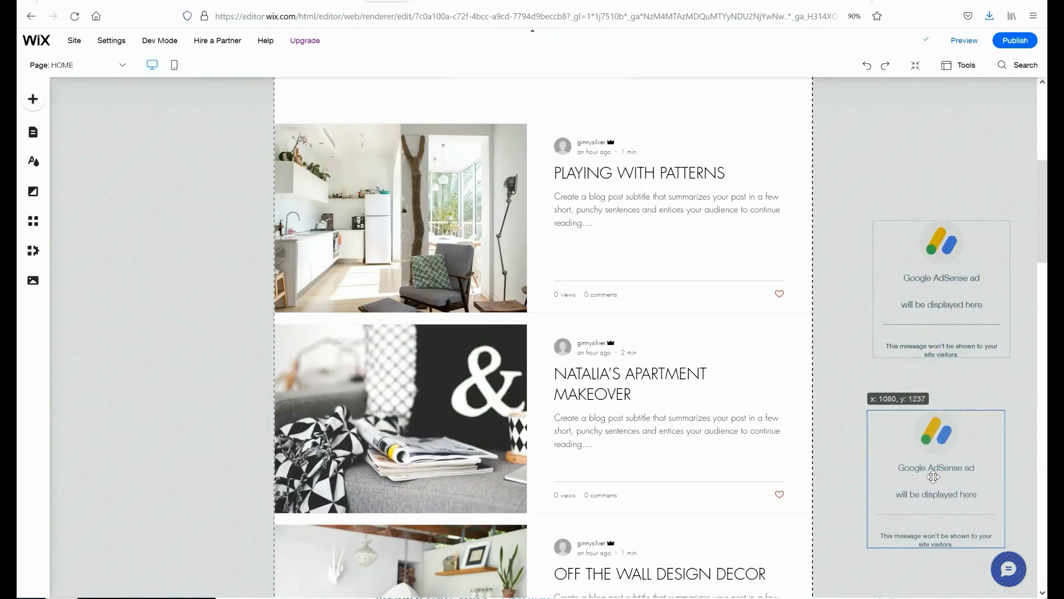
{"action": "left_click_drag", "start_coordinate": [937, 471], "coordinate": [938, 477]}
{"action": "scroll", "coordinate": [967, 207], "scroll_direction": "down", "scroll_amount": 1}
{"action": "left_click", "coordinate": [967, 207]}
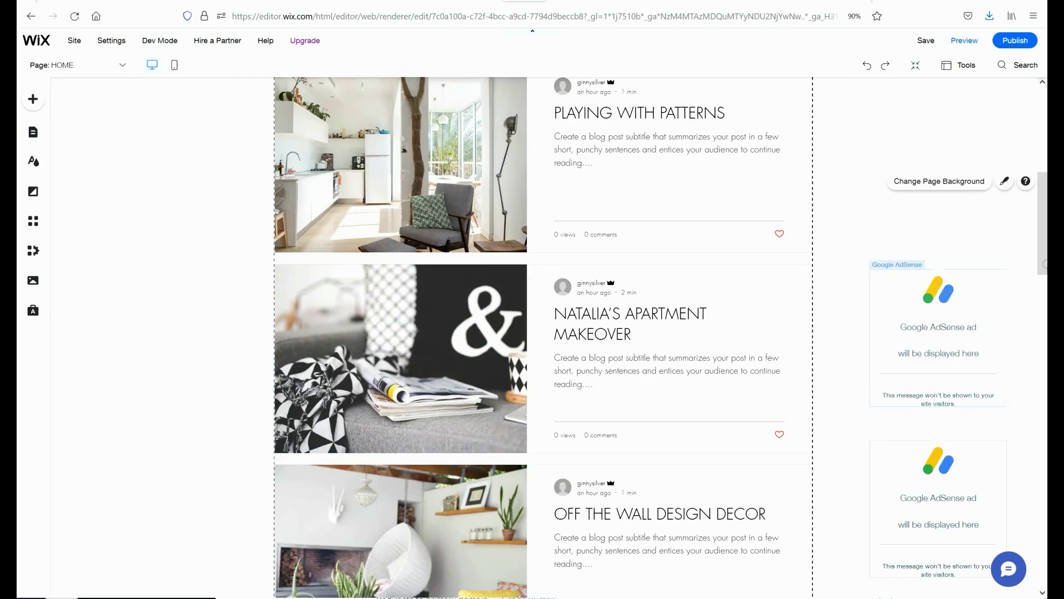
Step: Read Step 3 on activating the AdSense code, then return to the editor
{"action": "scroll", "coordinate": [543, 333], "scroll_direction": "up", "scroll_amount": 5}
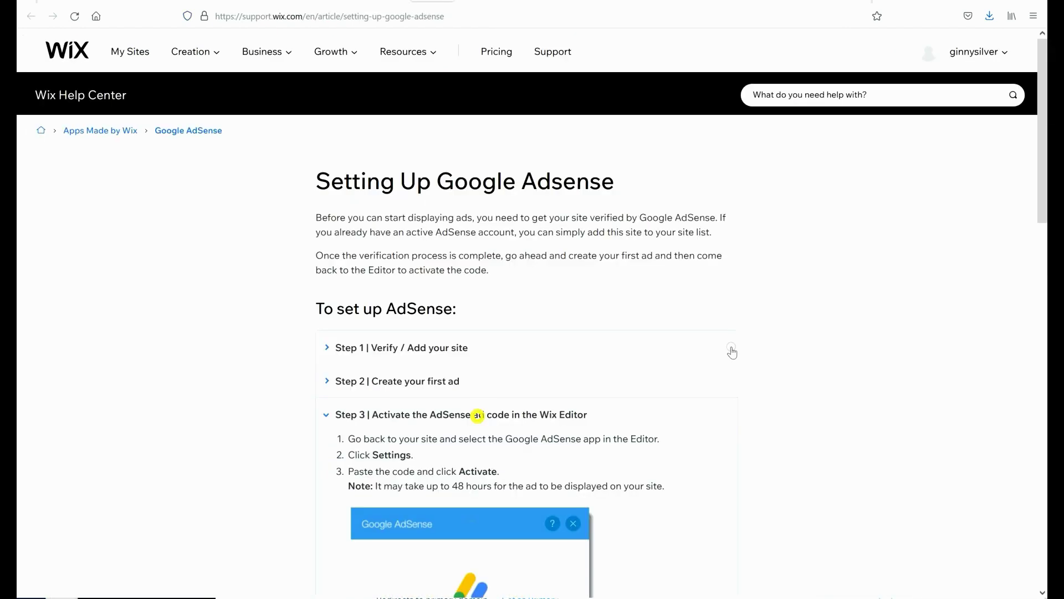
{"action": "left_click", "coordinate": [478, 414]}
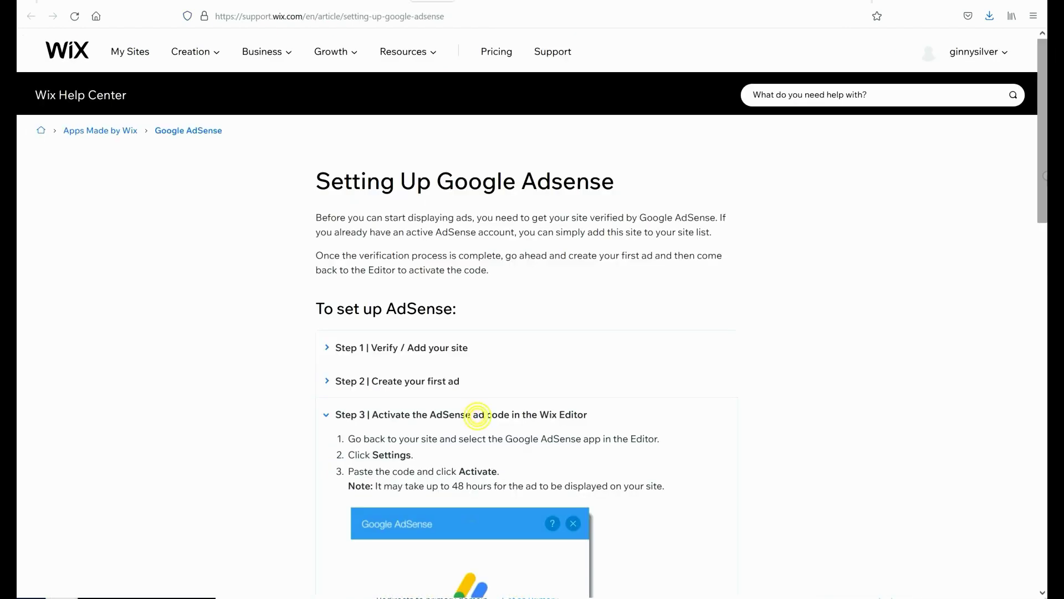
{"action": "scroll", "coordinate": [477, 415], "scroll_direction": "down", "scroll_amount": 6}
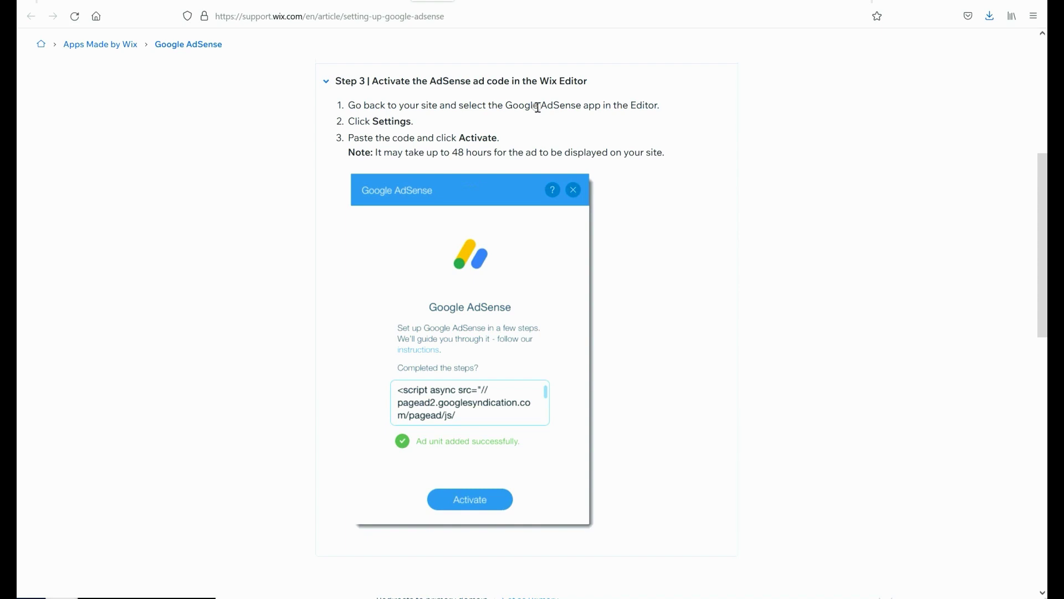
{"action": "key", "text": "ctrl+Tab"}
{"action": "scroll", "coordinate": [1040, 266], "scroll_direction": "down", "scroll_amount": 7}
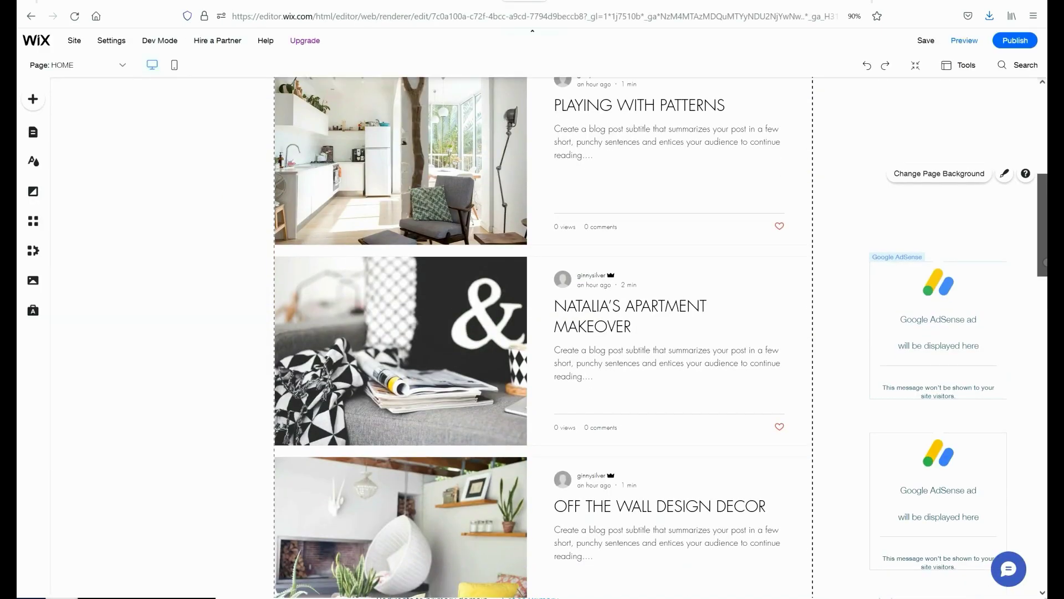
Step: Place both AdSense ads side by side beneath the View All Posts button
{"action": "left_click_drag", "start_coordinate": [1045, 284], "coordinate": [1040, 361]}
{"action": "left_click_drag", "start_coordinate": [959, 105], "coordinate": [409, 596]}
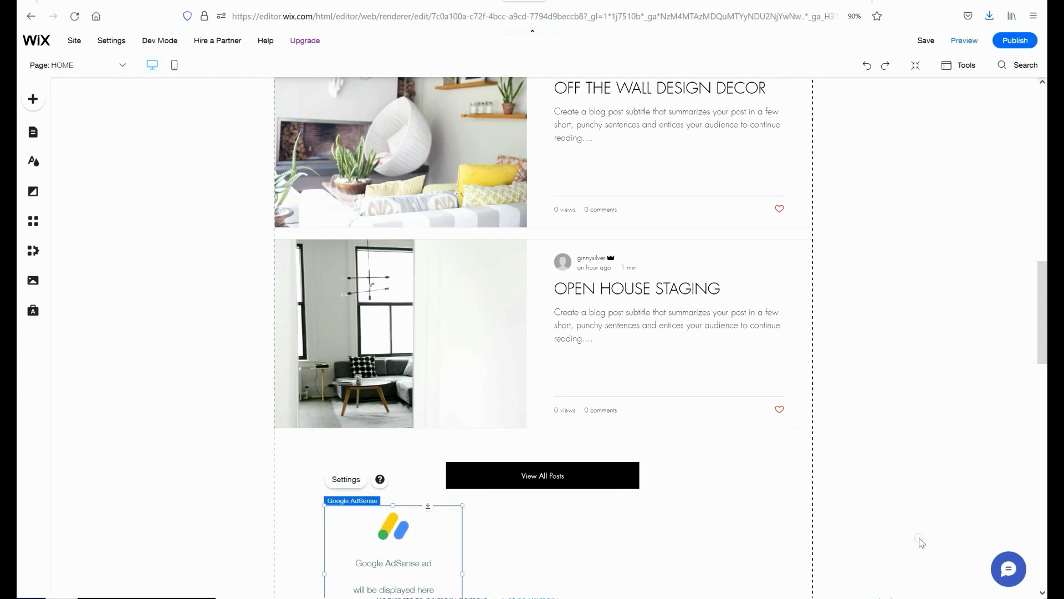
{"action": "key", "text": "ctrl+z"}
{"action": "scroll", "coordinate": [930, 254], "scroll_direction": "up", "scroll_amount": 6}
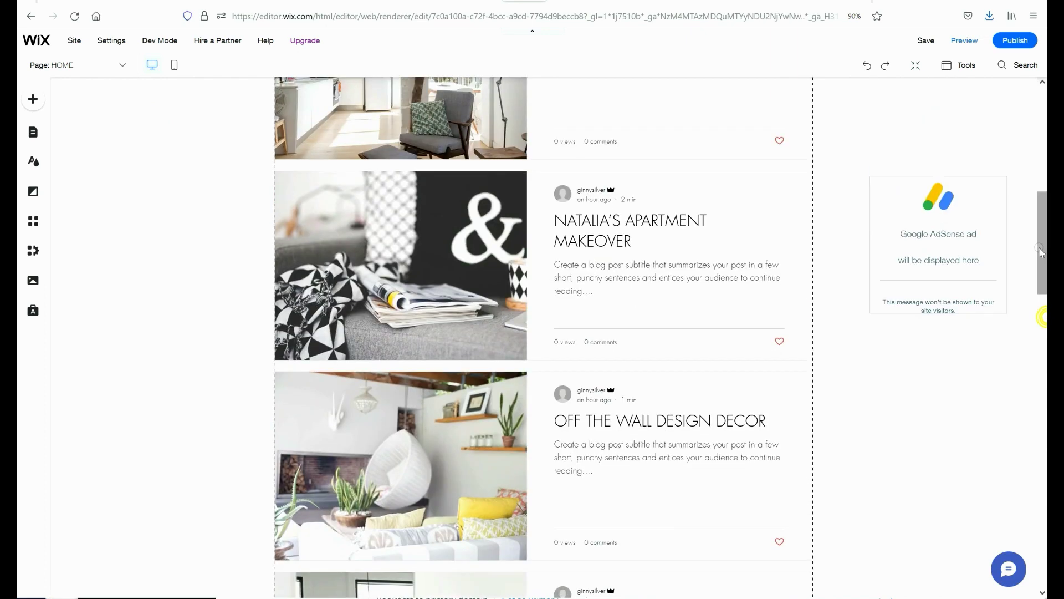
{"action": "left_click_drag", "start_coordinate": [930, 255], "coordinate": [883, 516]}
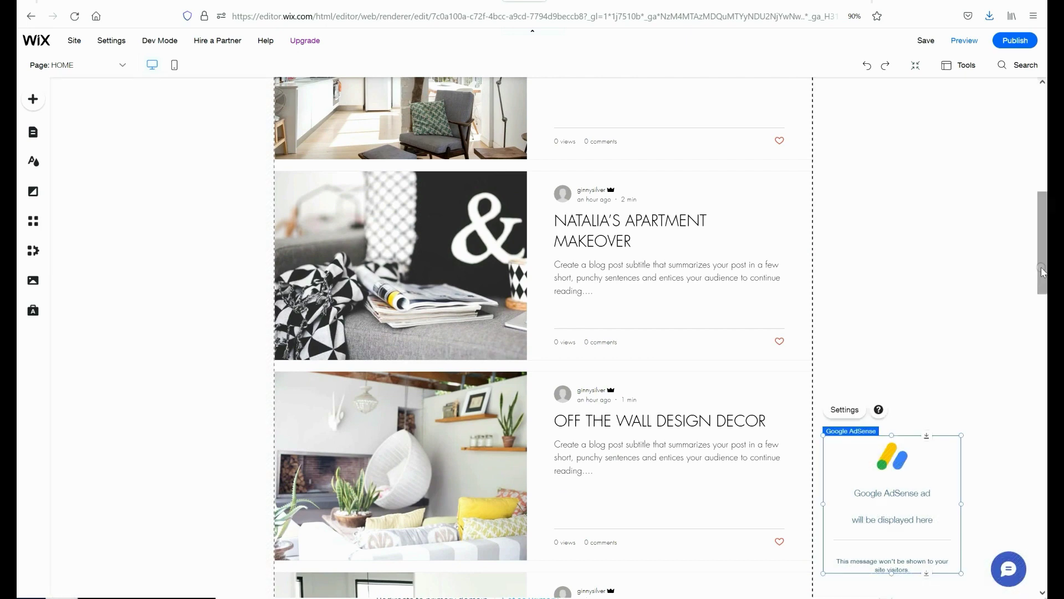
{"action": "scroll", "coordinate": [1042, 256], "scroll_direction": "down", "scroll_amount": 8}
{"action": "left_click_drag", "start_coordinate": [906, 105], "coordinate": [653, 515]}
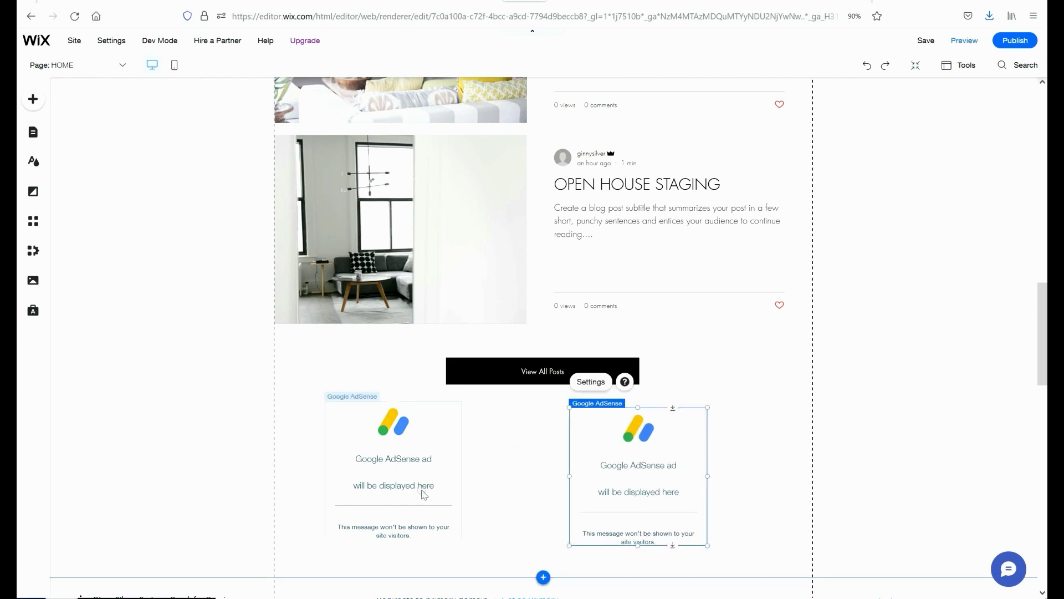
{"action": "left_click_drag", "start_coordinate": [422, 492], "coordinate": [485, 499]}
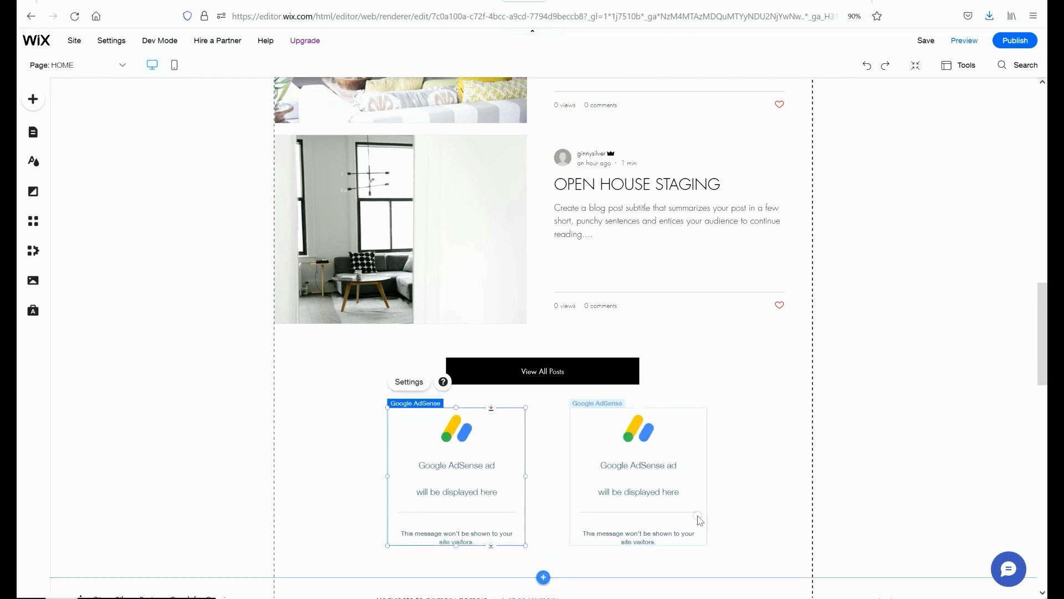
{"action": "left_click_drag", "start_coordinate": [650, 490], "coordinate": [638, 487]}
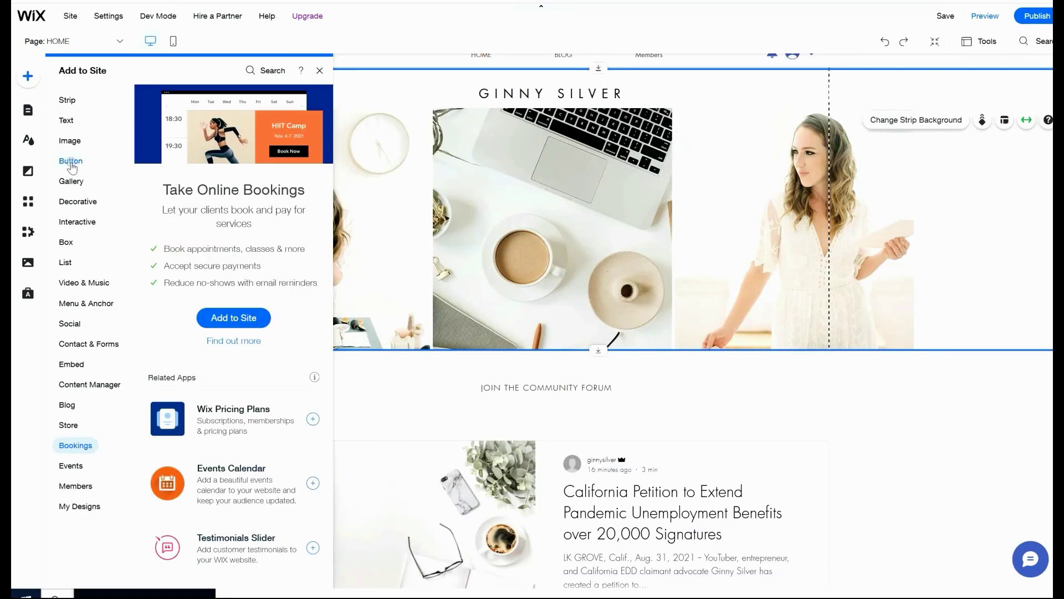
{"action": "left_click", "coordinate": [40, 160]}
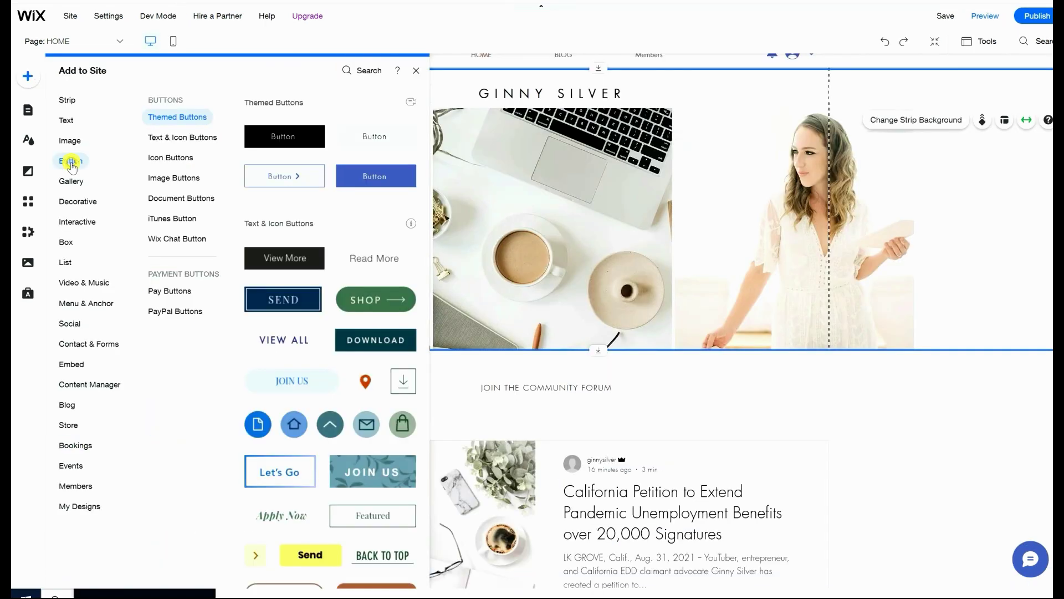
{"action": "left_click", "coordinate": [180, 293]}
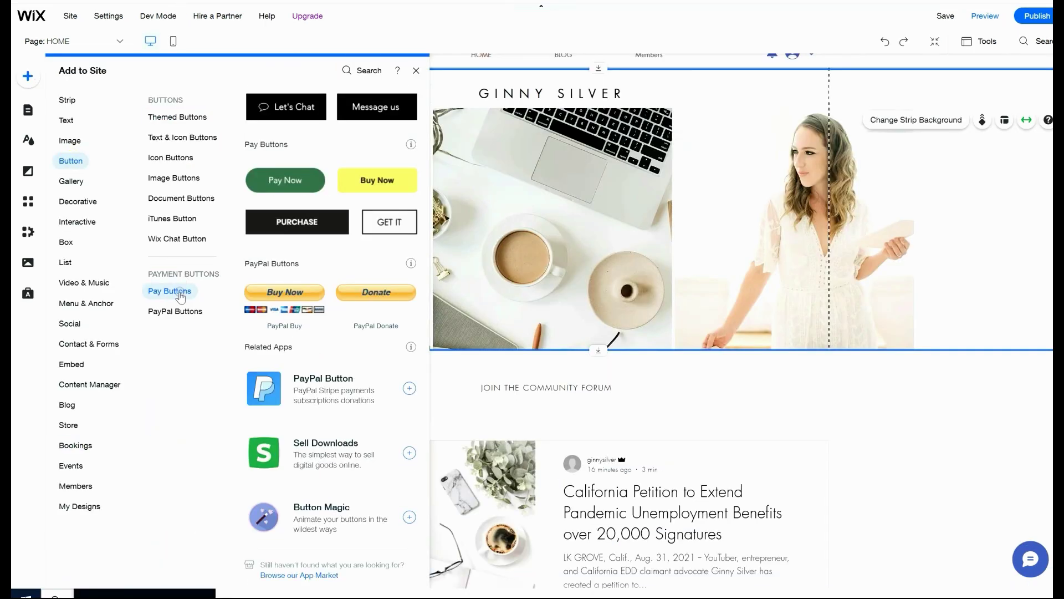
{"action": "left_click", "coordinate": [194, 315]}
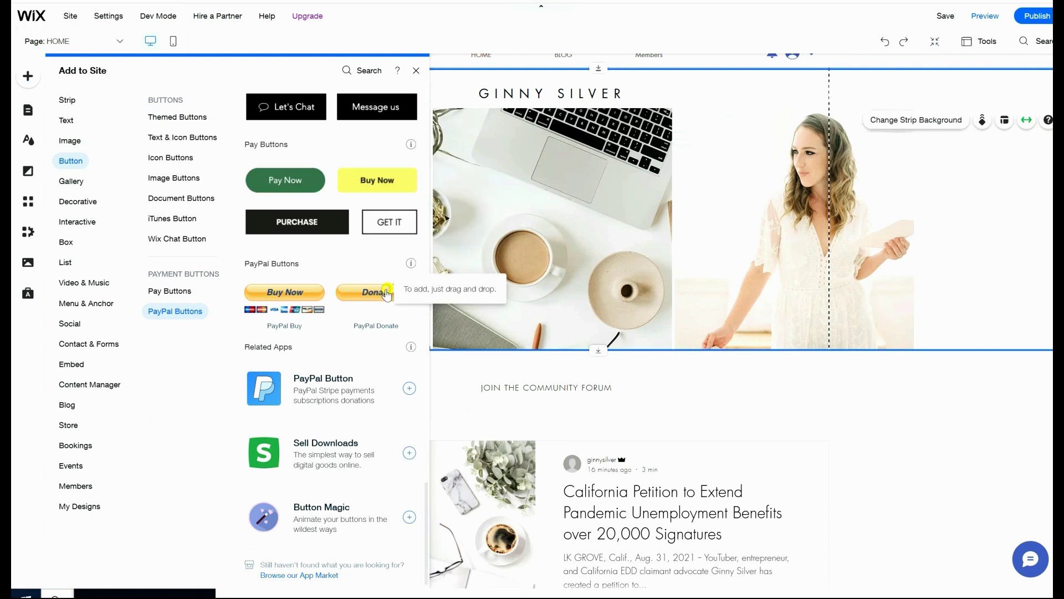
{"action": "left_click_drag", "start_coordinate": [384, 292], "coordinate": [375, 282]}
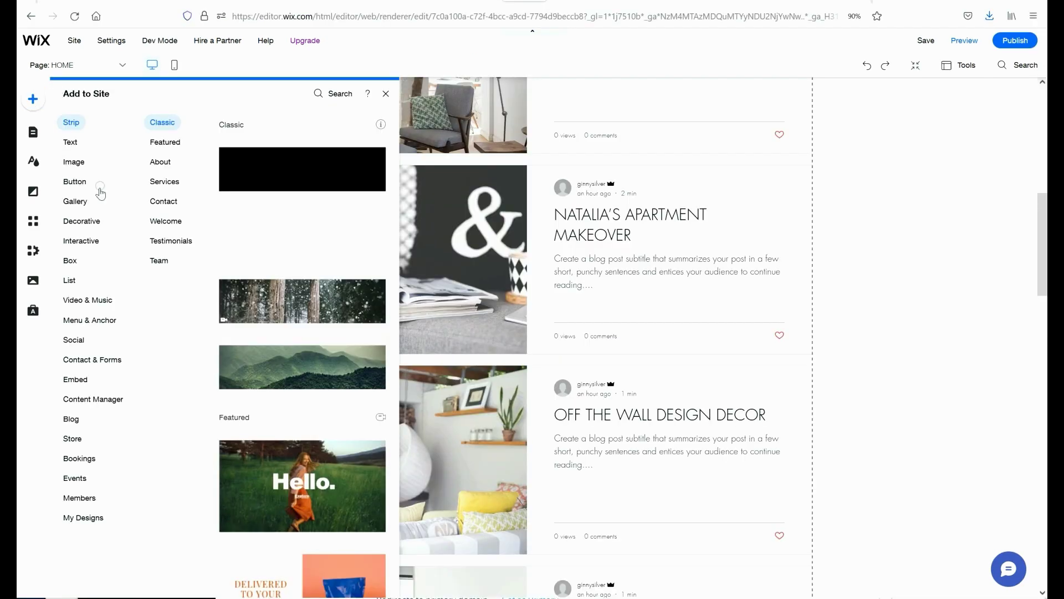
{"action": "key", "text": "ctrl+z"}
Step: Install Mailchimp Forms by MailMunch from the Marketing apps, accepting its permissions
{"action": "left_click", "coordinate": [33, 220]}
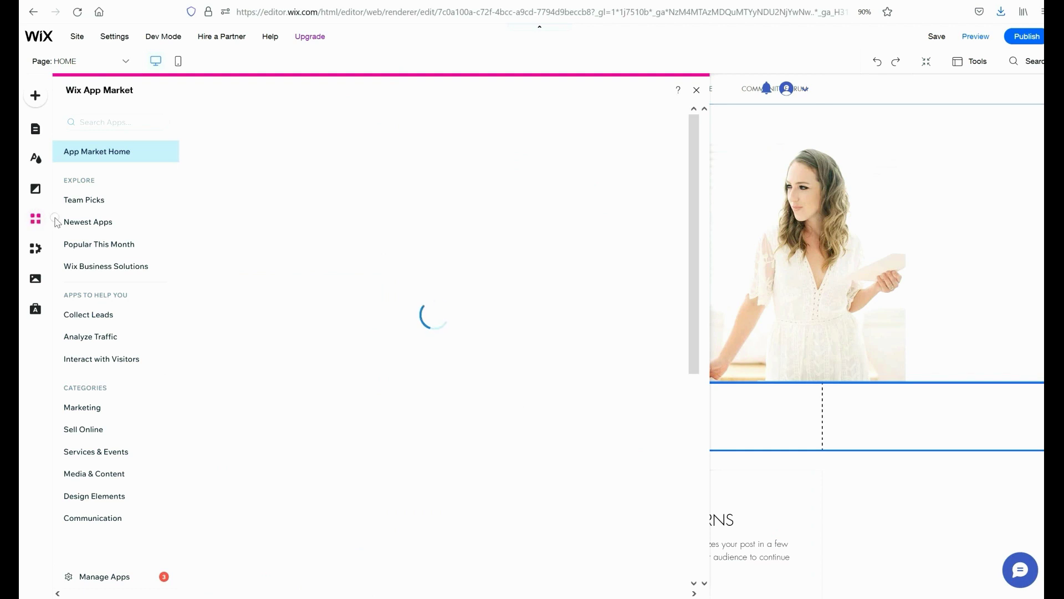
{"action": "left_click", "coordinate": [100, 409]}
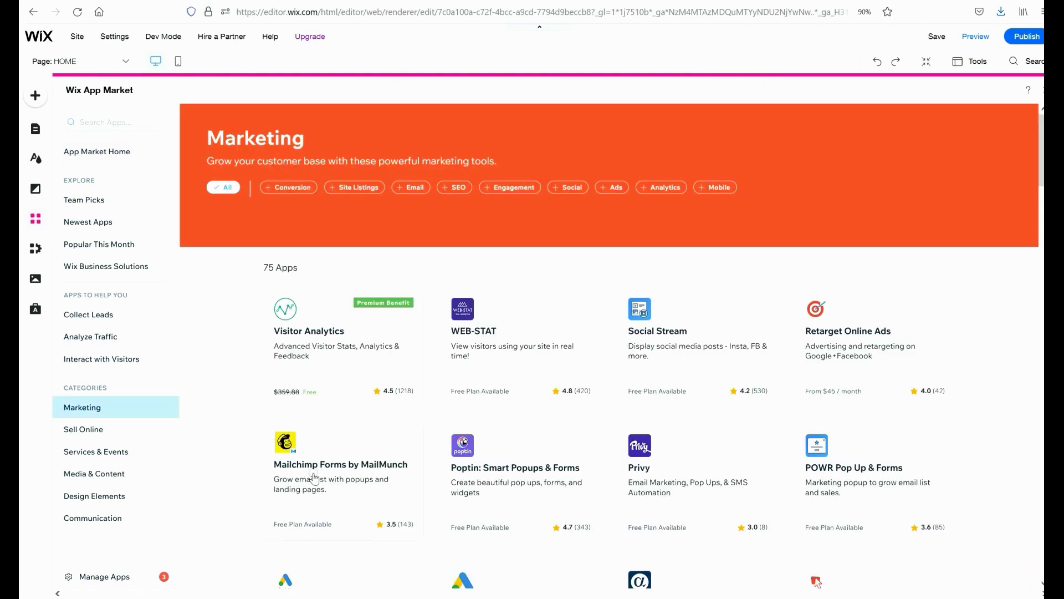
{"action": "left_click", "coordinate": [314, 476]}
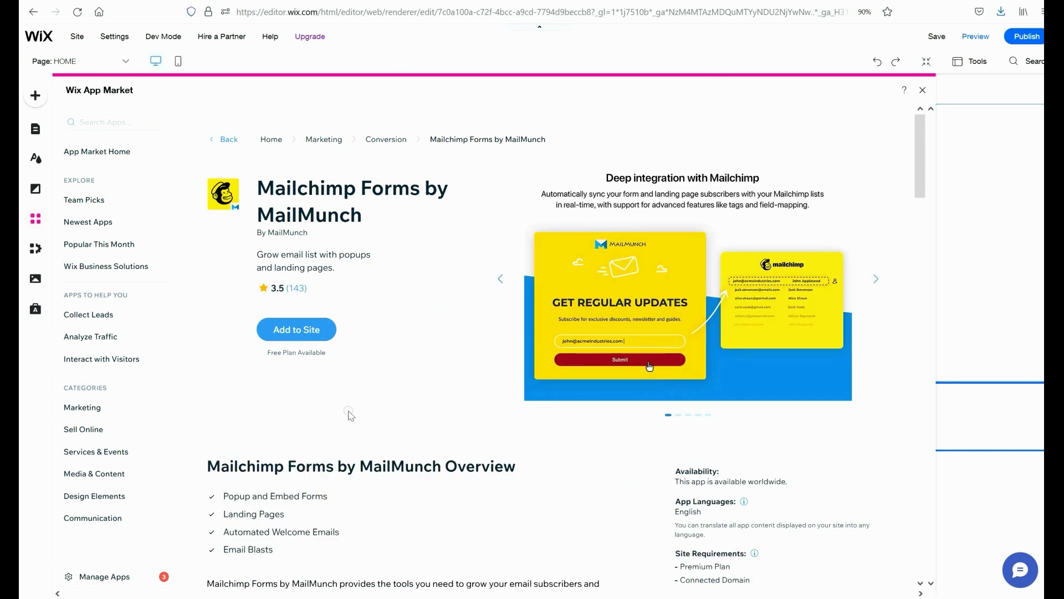
{"action": "left_click", "coordinate": [291, 329]}
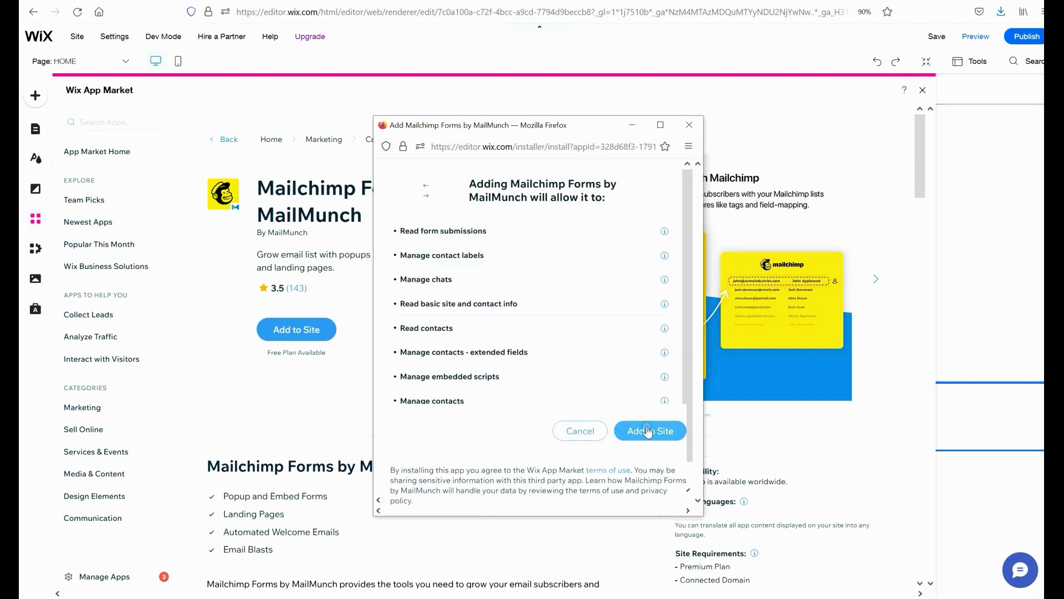
{"action": "left_click", "coordinate": [647, 431]}
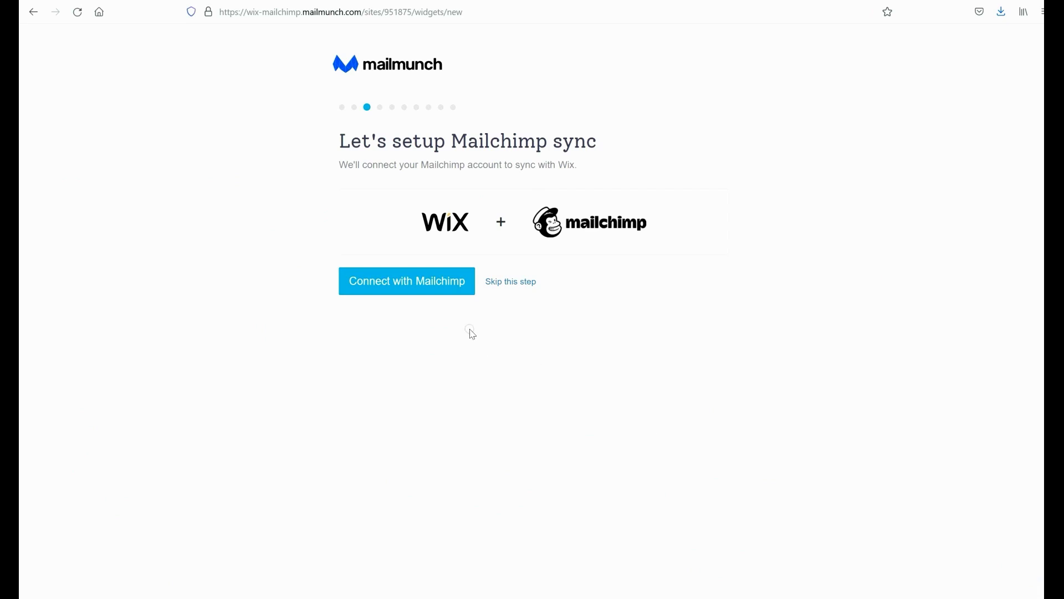
Step: Start a new Mailmunch signup form from the first popover template
{"action": "left_click", "coordinate": [391, 339]}
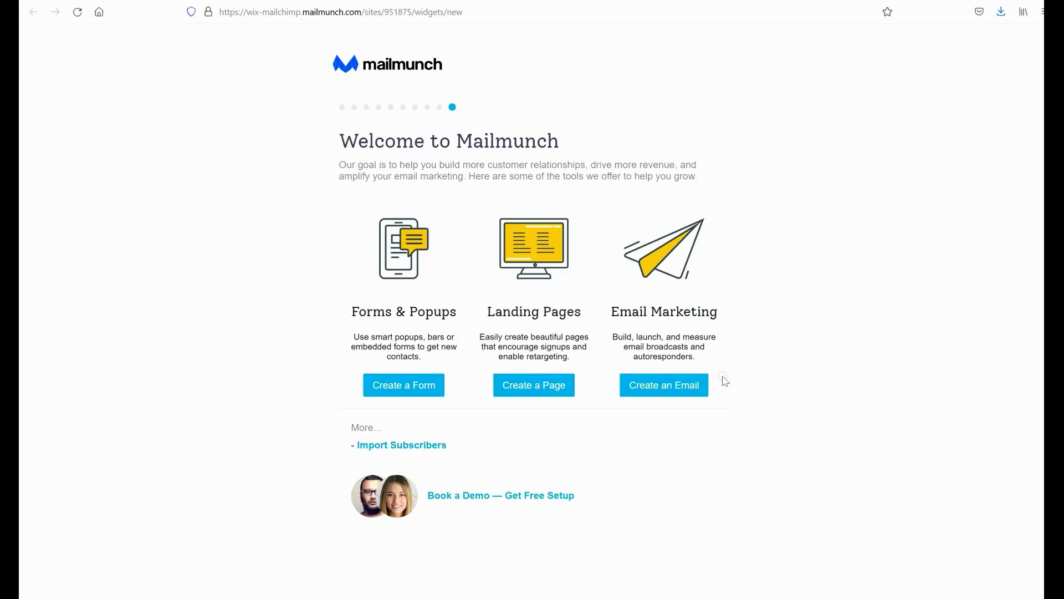
{"action": "left_click", "coordinate": [388, 384]}
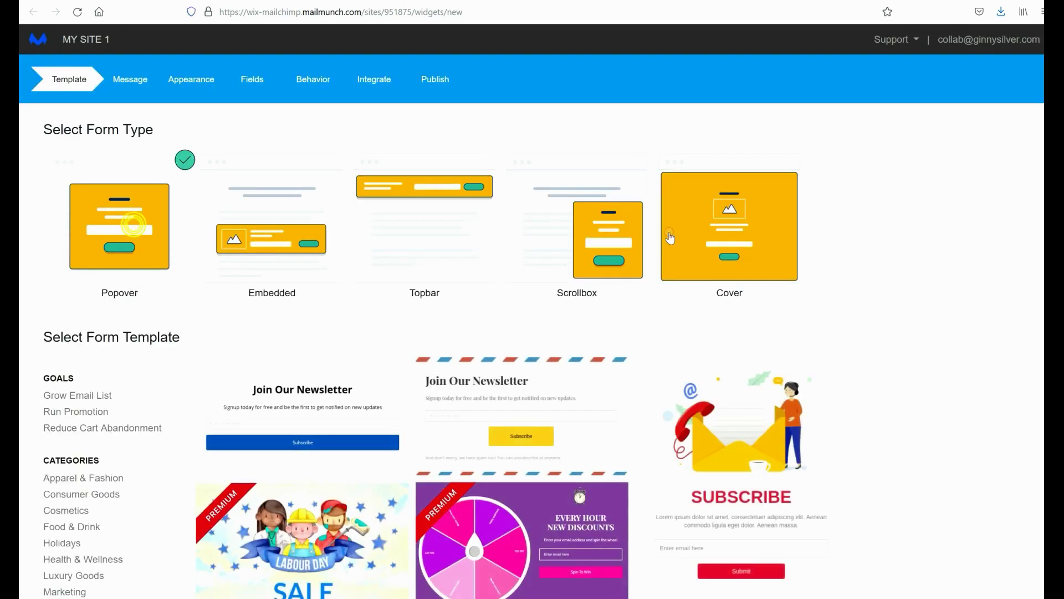
{"action": "scroll", "coordinate": [671, 239], "scroll_direction": "down", "scroll_amount": 10}
{"action": "mouse_move", "coordinate": [332, 371]}
{"action": "left_click", "coordinate": [301, 431]}
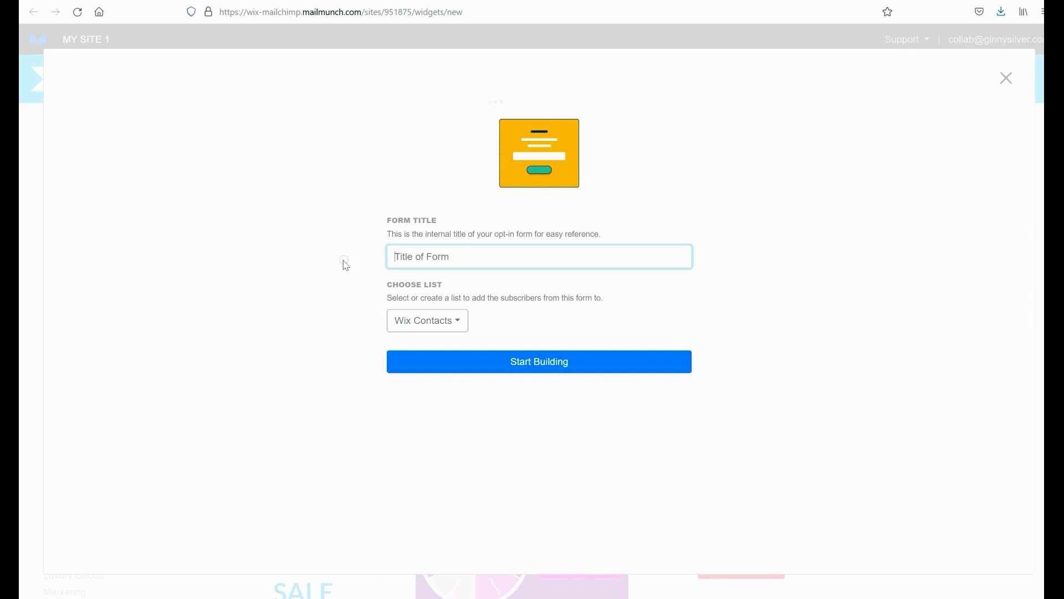
Step: Title the form 'Join the mailing list to join in the next LIVE Q+A!' and start building
{"action": "type", "text": "Jo"}
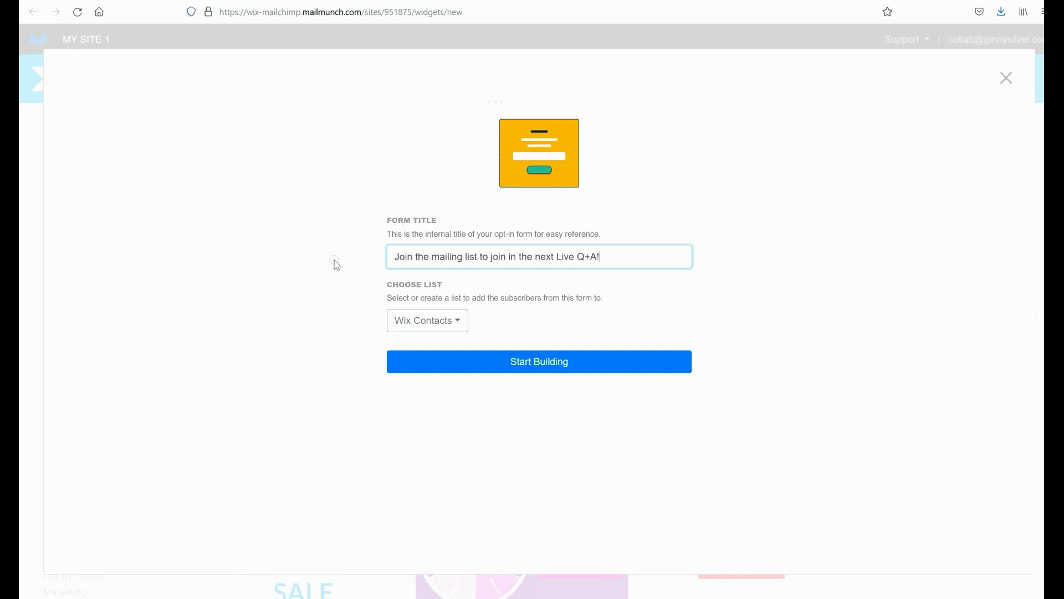
{"action": "double_click", "coordinate": [563, 257]}
{"action": "type", "text": "LIVE"}
{"action": "left_click", "coordinate": [499, 361]}
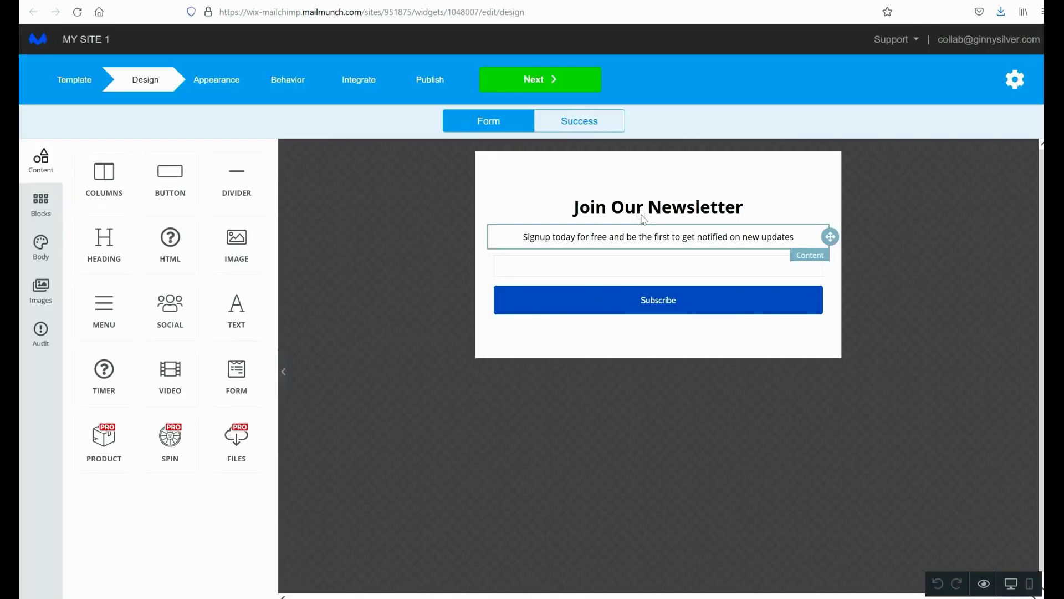
Step: Set the heading to 'Sign up for updates!' and subtitle to 'Join in LIVE Q+A streams and more - be the first to hear!'
{"action": "left_click", "coordinate": [653, 238]}
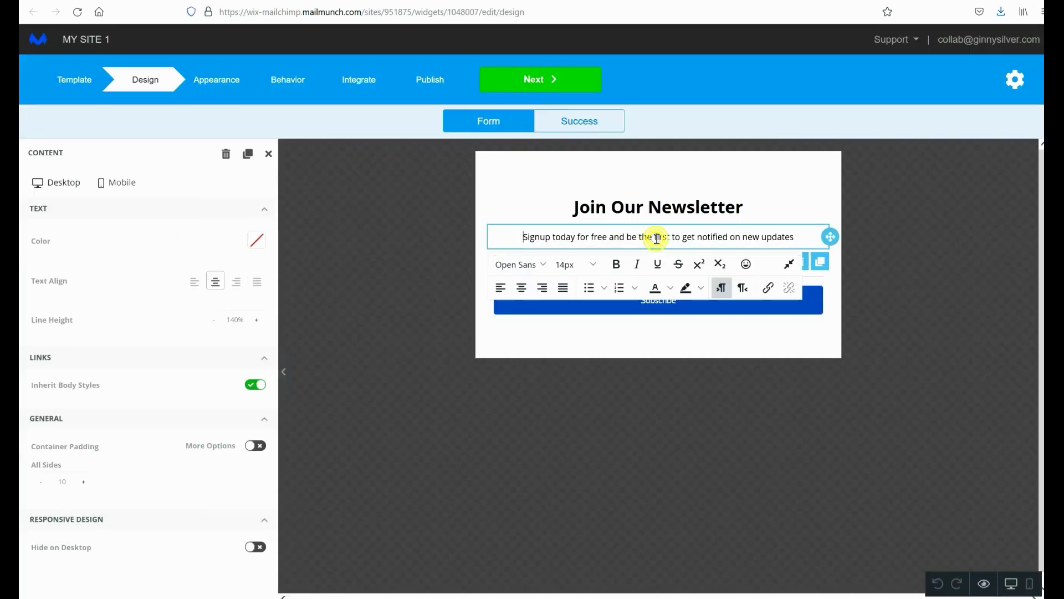
{"action": "triple_click", "coordinate": [646, 206]}
{"action": "type", "text": "Sign up for updates!"}
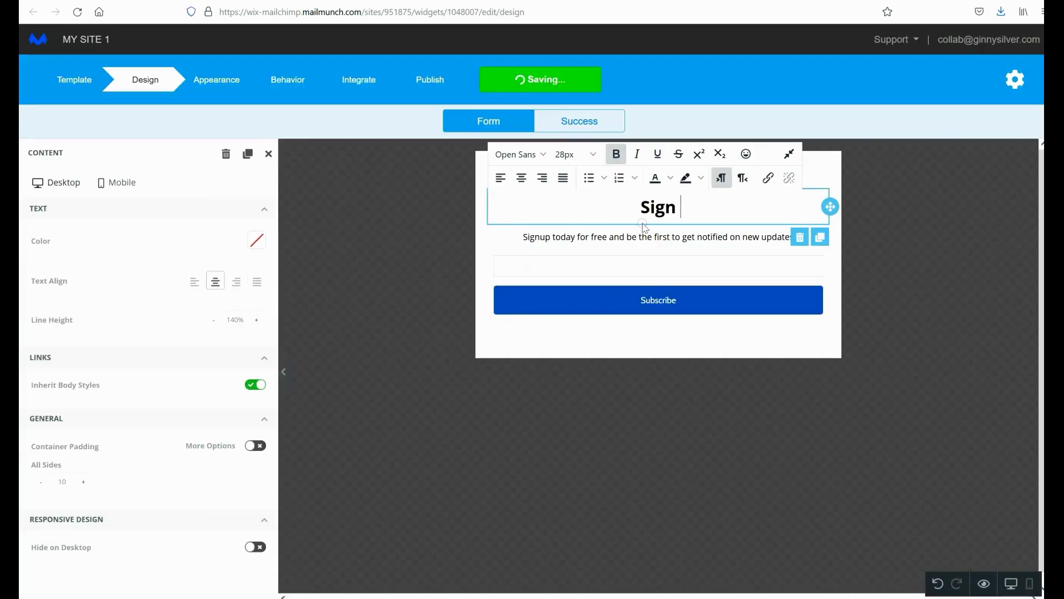
{"action": "triple_click", "coordinate": [674, 238]}
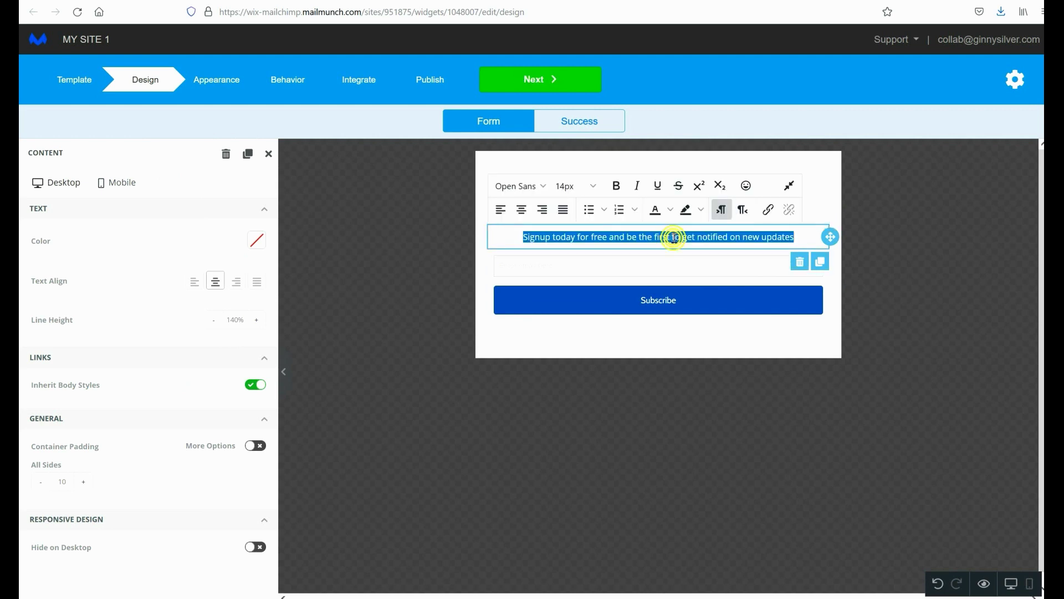
{"action": "type", "text": "Join in LIVE Q+A"}
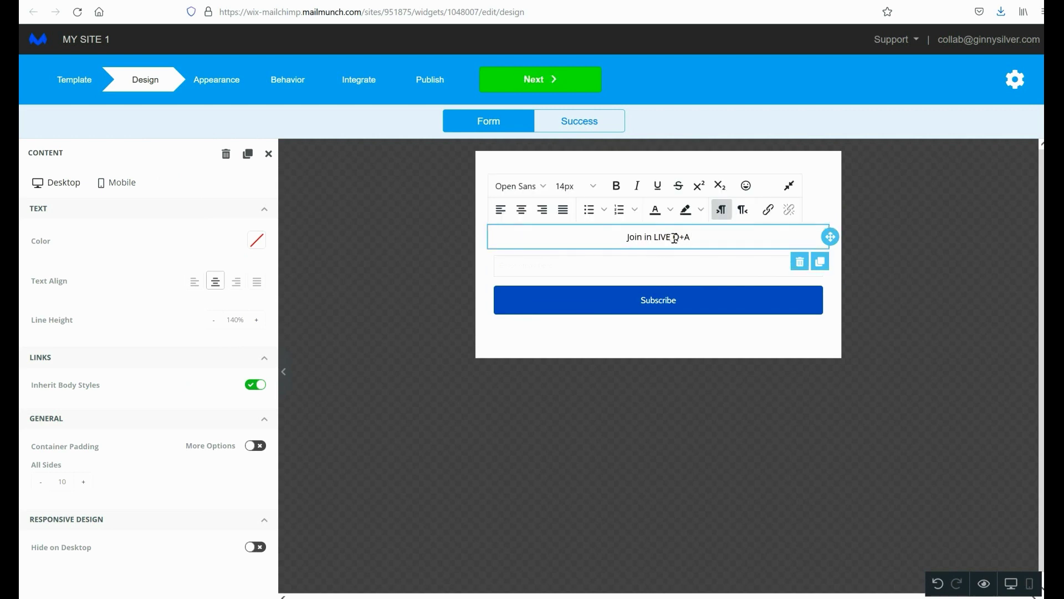
{"action": "type", "text": " streams and more - be the first to hear!"}
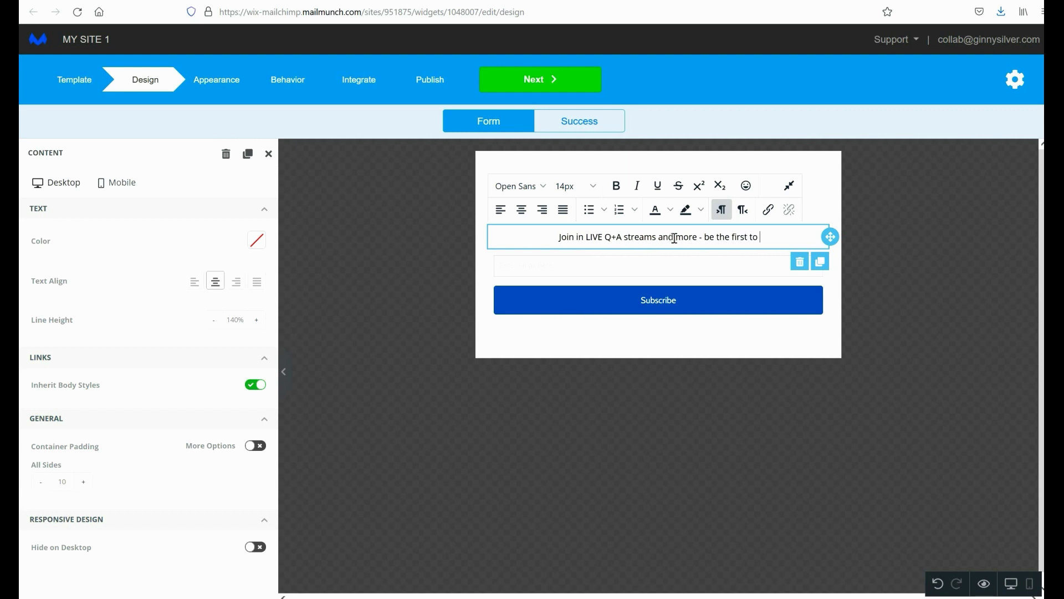
Step: Give the Subscribe button a grey background and a fine-tuned new hover background colour
{"action": "left_click", "coordinate": [699, 306]}
{"action": "left_click_drag", "start_coordinate": [275, 240], "coordinate": [176, 390]}
{"action": "left_click", "coordinate": [175, 387]}
{"action": "left_click", "coordinate": [217, 540]}
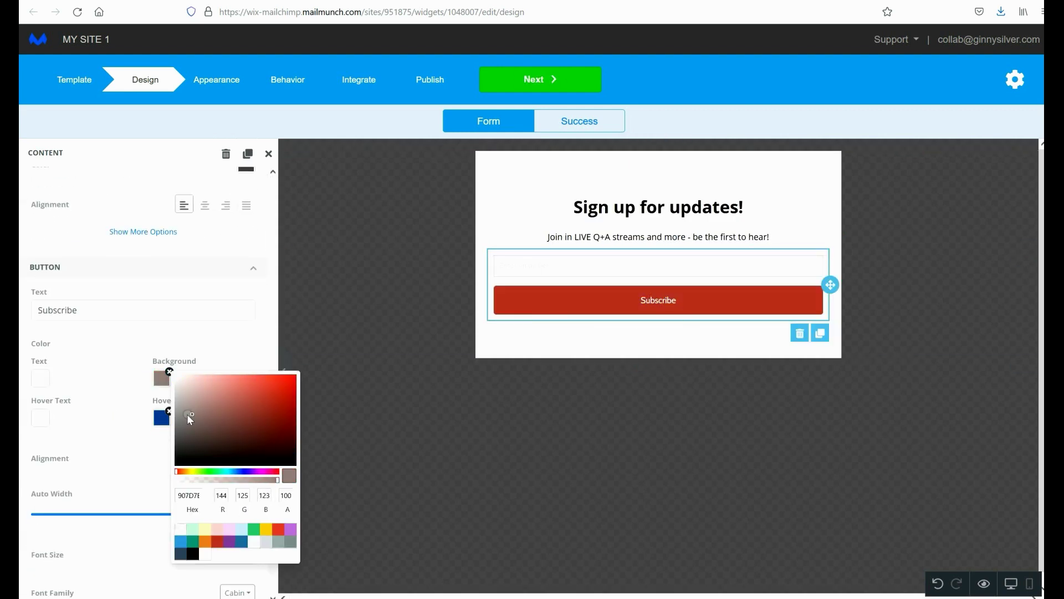
{"action": "left_click", "coordinate": [176, 390]}
{"action": "left_click", "coordinate": [178, 403]}
{"action": "left_click", "coordinate": [160, 427]}
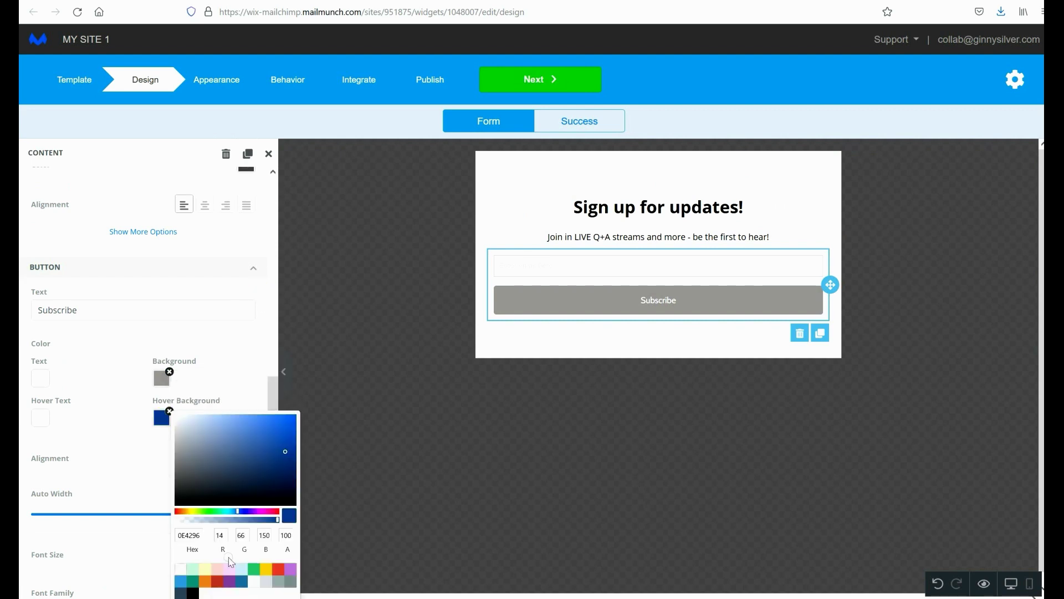
{"action": "left_click", "coordinate": [192, 592]}
{"action": "left_click", "coordinate": [217, 581]}
{"action": "left_click_drag", "start_coordinate": [191, 440], "coordinate": [306, 241]}
Step: In Appearance, switch on Remove Mailmunch Logo and advance through the form steps
{"action": "left_click", "coordinate": [530, 78]}
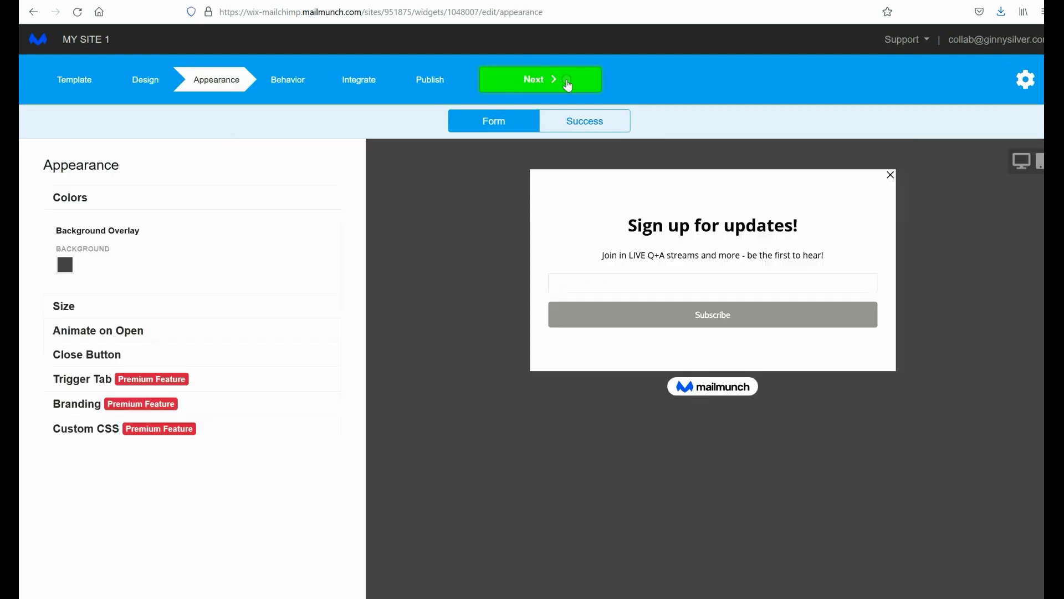
{"action": "left_click", "coordinate": [76, 319]}
{"action": "left_click", "coordinate": [85, 353]}
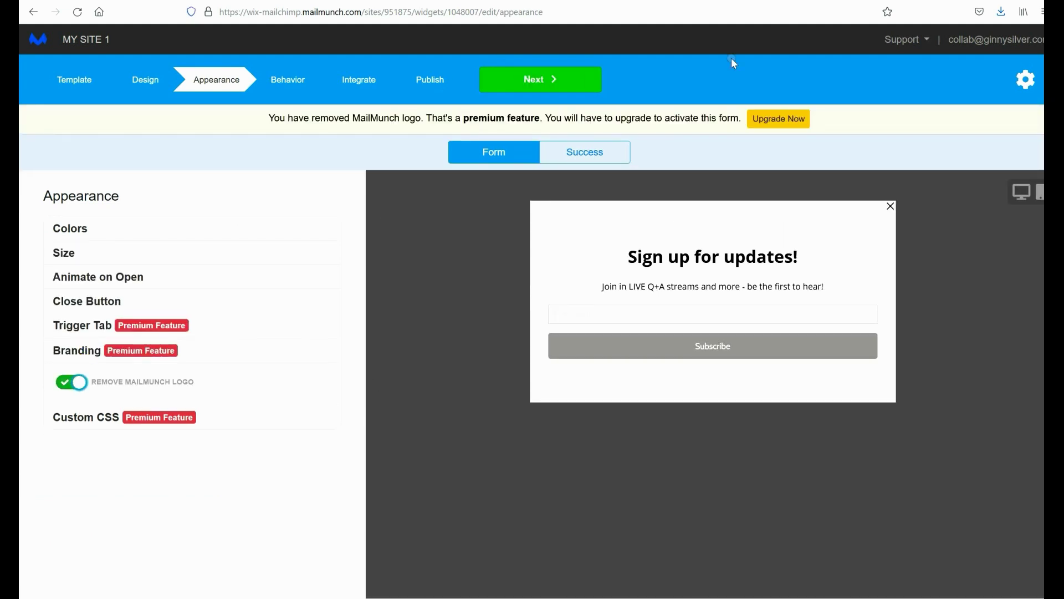
{"action": "left_click", "coordinate": [551, 85]}
{"action": "left_click", "coordinate": [557, 84]}
{"action": "left_click", "coordinate": [561, 83]}
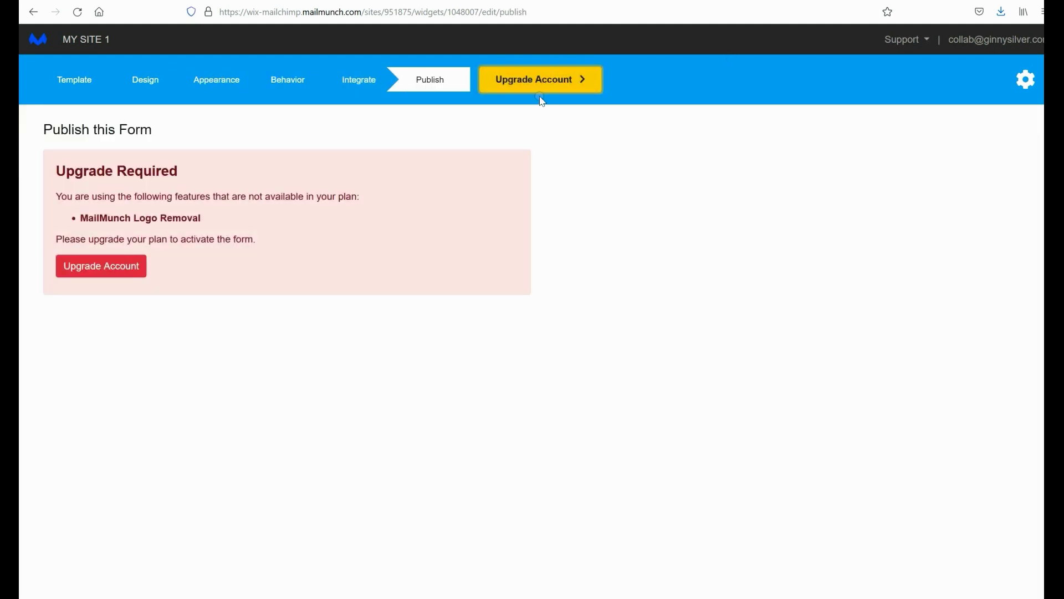
Step: Go back, restore the Mailmunch logo, and publish the Sign up for updates form
{"action": "left_click", "coordinate": [292, 78]}
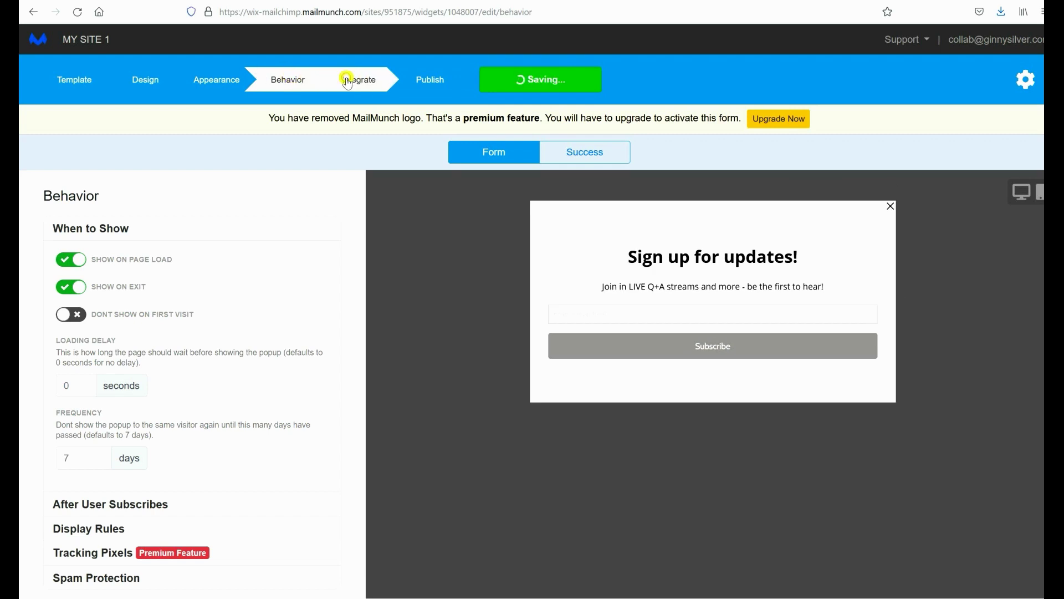
{"action": "left_click", "coordinate": [217, 80]}
{"action": "left_click", "coordinate": [76, 434]}
{"action": "left_click", "coordinate": [71, 350]}
{"action": "left_click", "coordinate": [551, 85]}
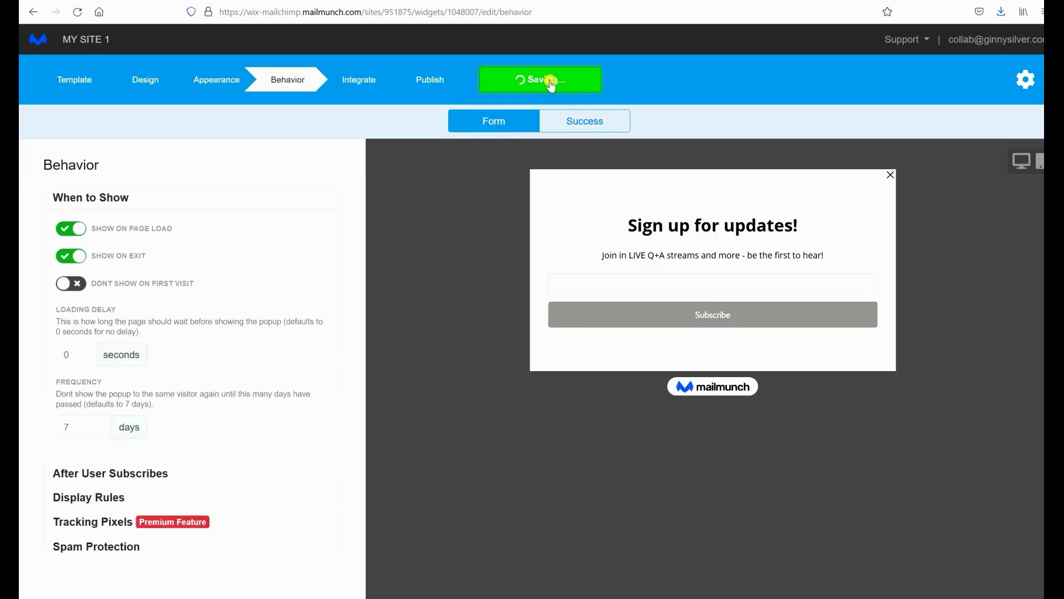
{"action": "left_click", "coordinate": [550, 83]}
{"action": "left_click", "coordinate": [548, 82]}
{"action": "left_click", "coordinate": [548, 80]}
{"action": "left_click", "coordinate": [548, 80]}
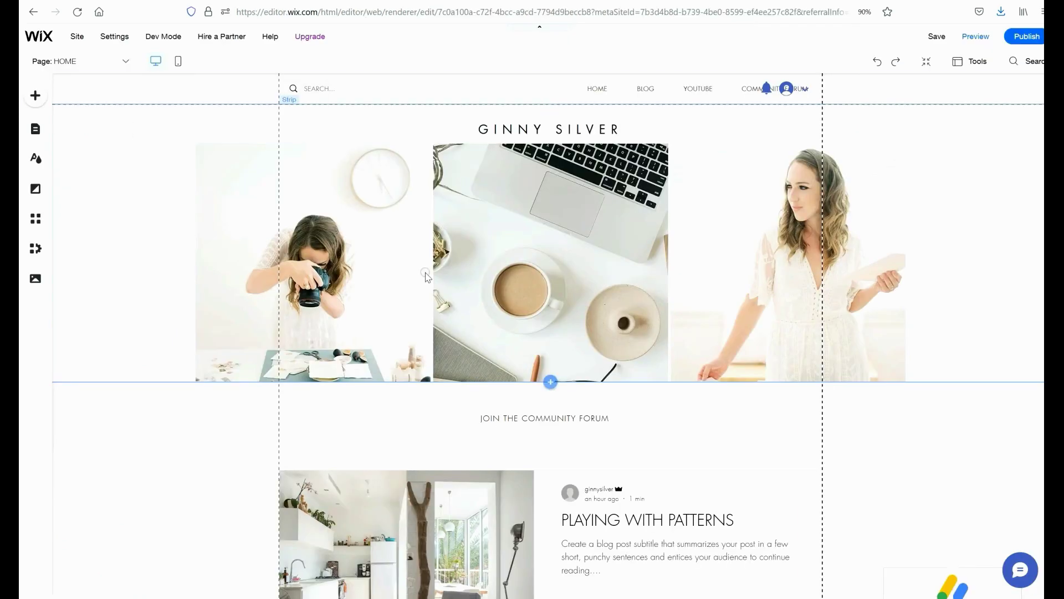
Step: Show the blog's Published posts list, starting from PLAYING WITH PATTERNS, via the dashboard Blog menu
{"action": "left_click", "coordinate": [646, 89]}
{"action": "left_click", "coordinate": [595, 128]}
{"action": "left_click", "coordinate": [957, 178]}
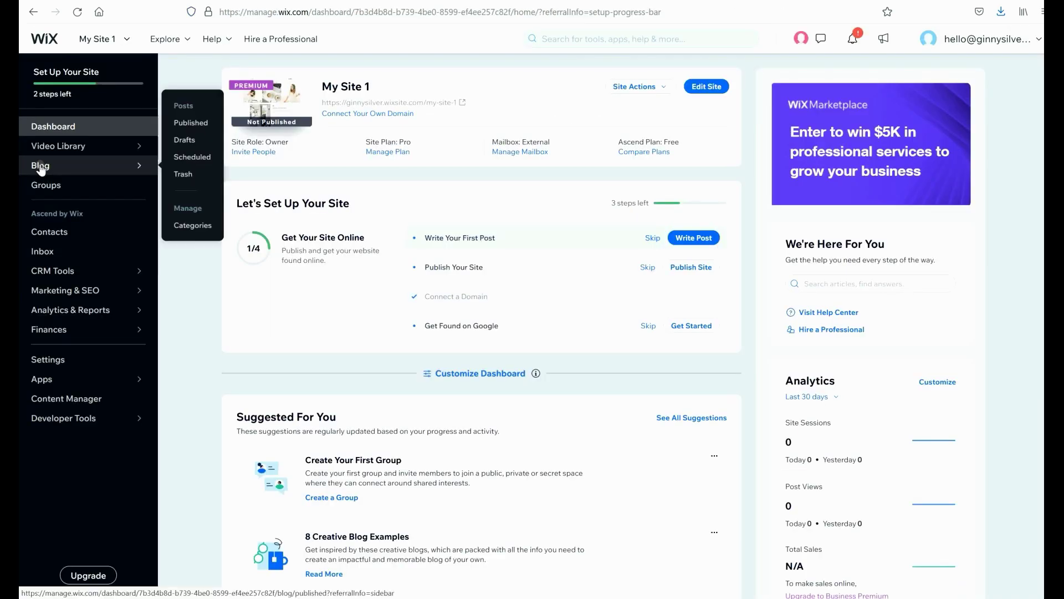
{"action": "left_click", "coordinate": [40, 167]}
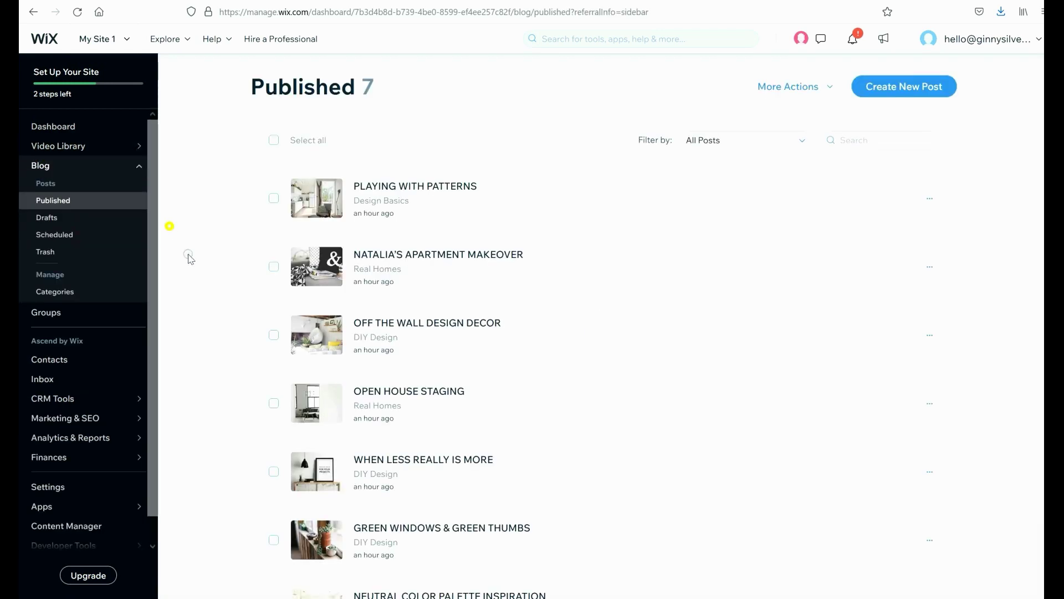
Step: Create a new post titled September Press Release and paste in the press release text
{"action": "left_click", "coordinate": [932, 88]}
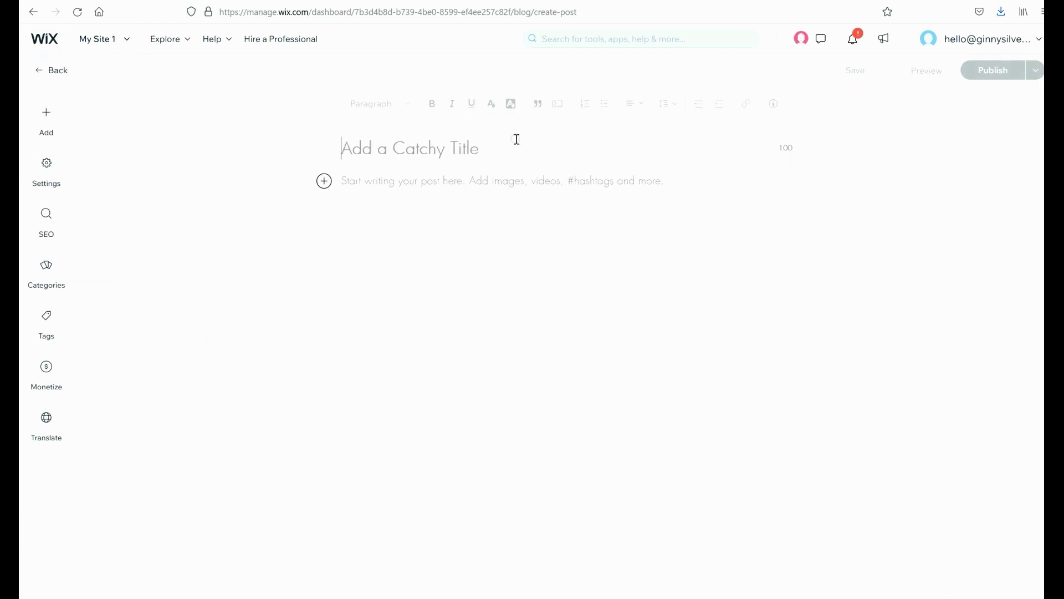
{"action": "type", "text": "September Press Release"}
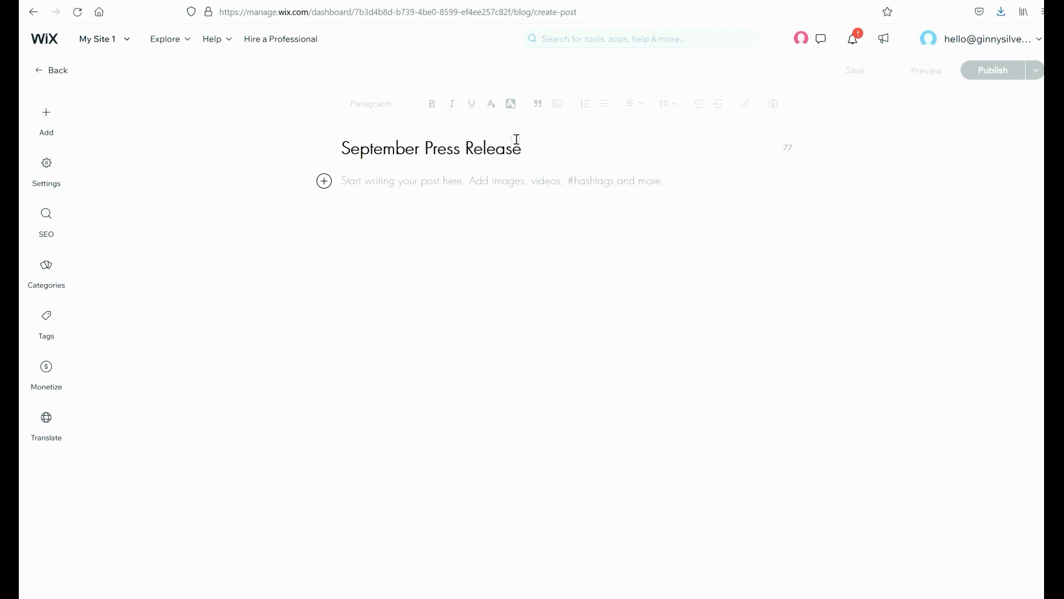
{"action": "left_click", "coordinate": [325, 181]}
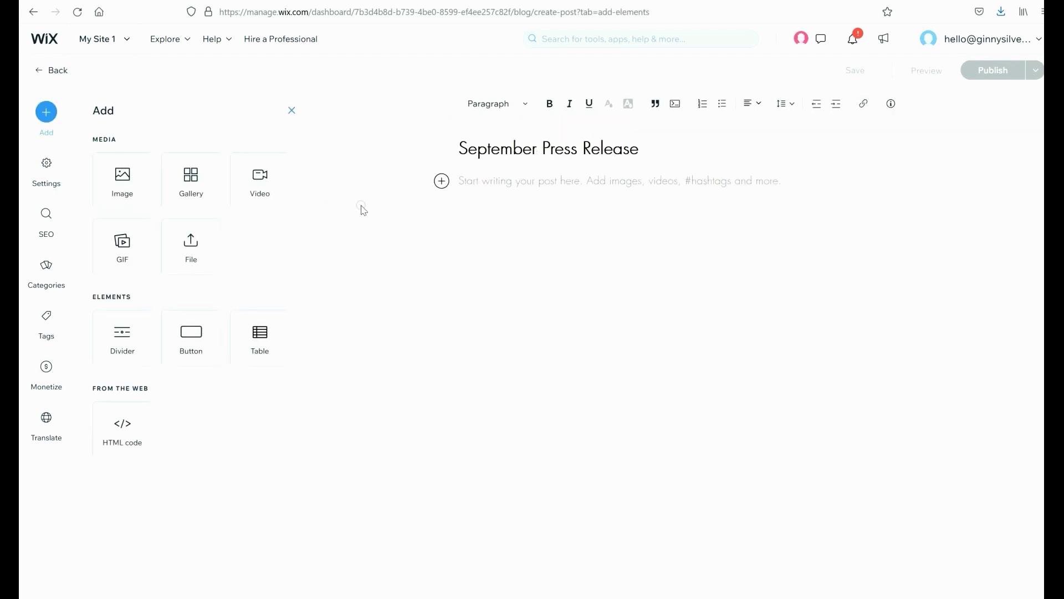
{"action": "left_click", "coordinate": [553, 183]}
{"action": "key", "text": "ctrl+v"}
Step: Delete the /PRNewswire/ tag after the date and the stray name line after the opening paragraph
{"action": "scroll", "coordinate": [1037, 193], "scroll_direction": "up", "scroll_amount": 7}
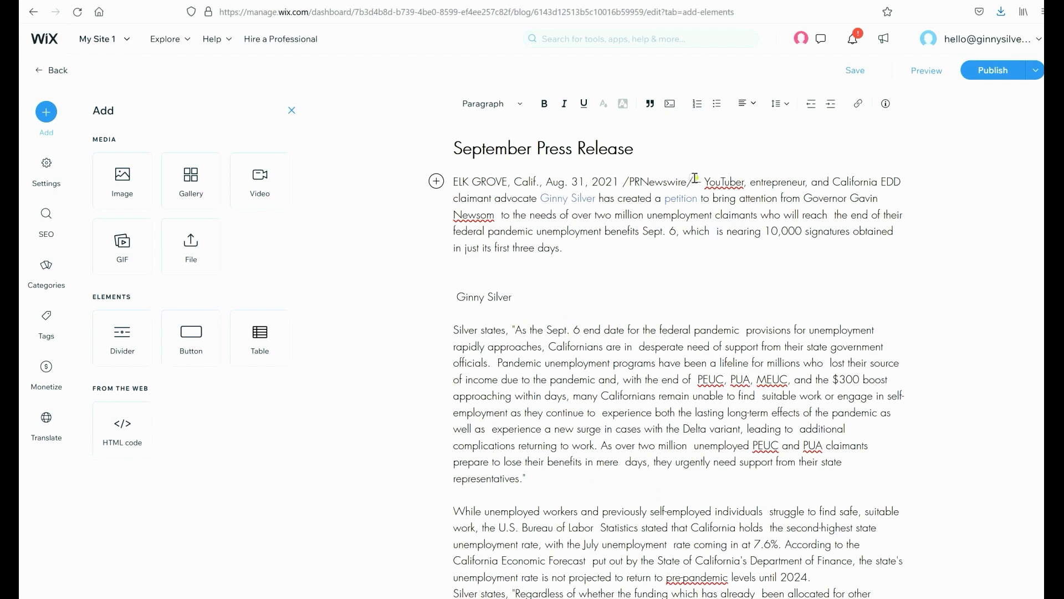
{"action": "left_click_drag", "start_coordinate": [696, 178], "coordinate": [623, 181]}
{"action": "key", "text": "BackSpace"}
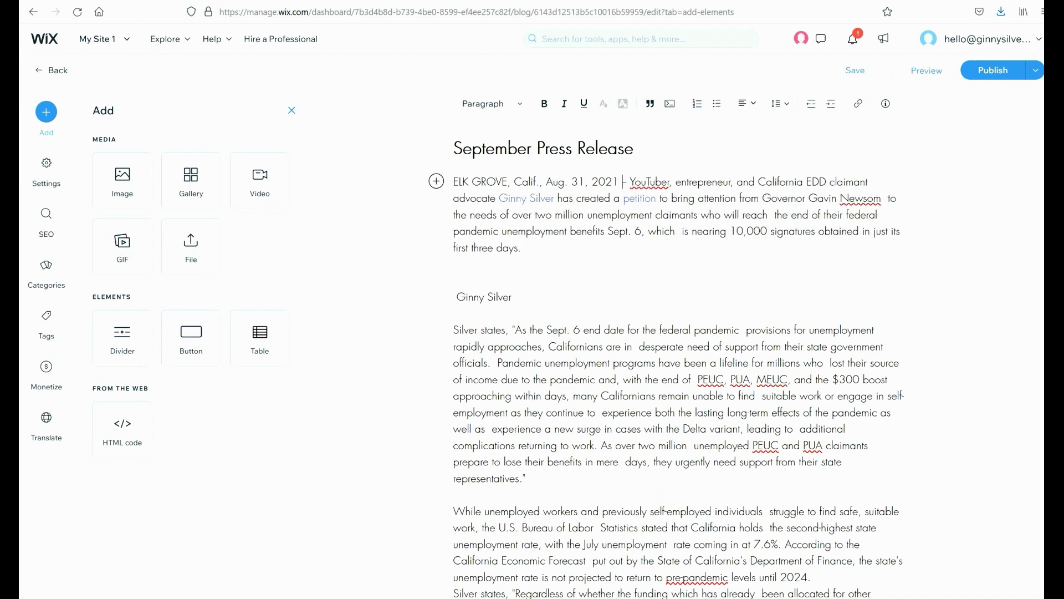
{"action": "scroll", "coordinate": [623, 181], "scroll_direction": "down", "scroll_amount": 1}
{"action": "left_click_drag", "start_coordinate": [518, 246], "coordinate": [438, 247]}
{"action": "key", "text": "BackSpace"}
{"action": "key", "text": "BackSpace"}
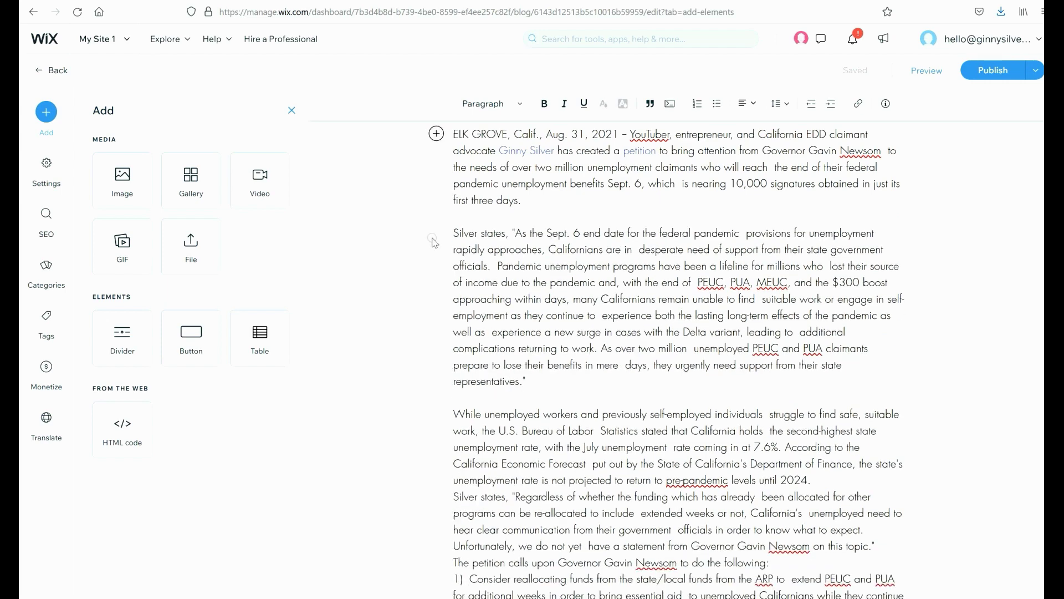
{"action": "scroll", "coordinate": [1036, 242], "scroll_direction": "down", "scroll_amount": 9}
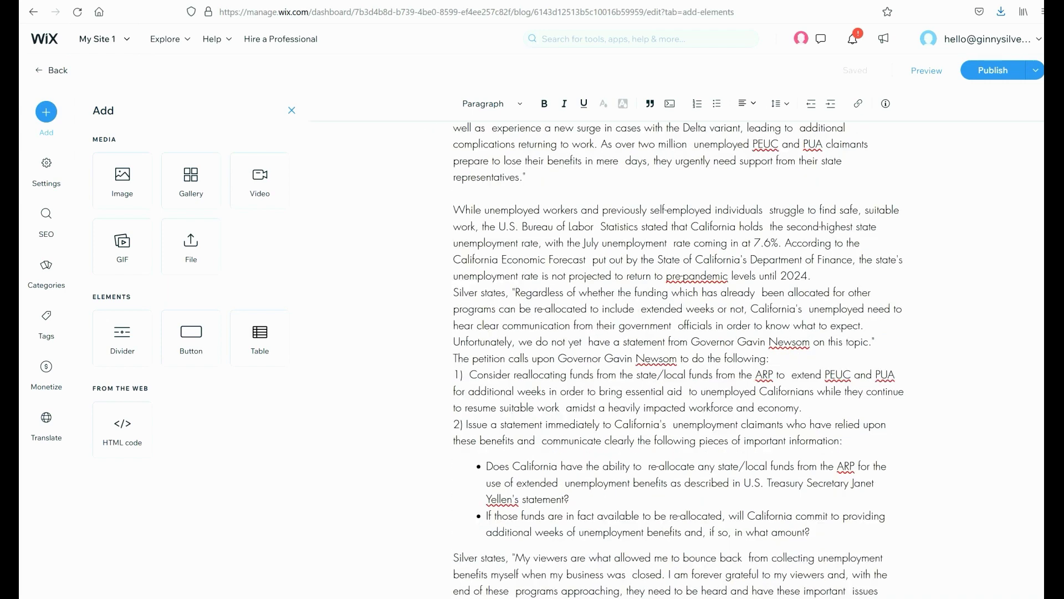
{"action": "scroll", "coordinate": [1033, 135], "scroll_direction": "up", "scroll_amount": 10}
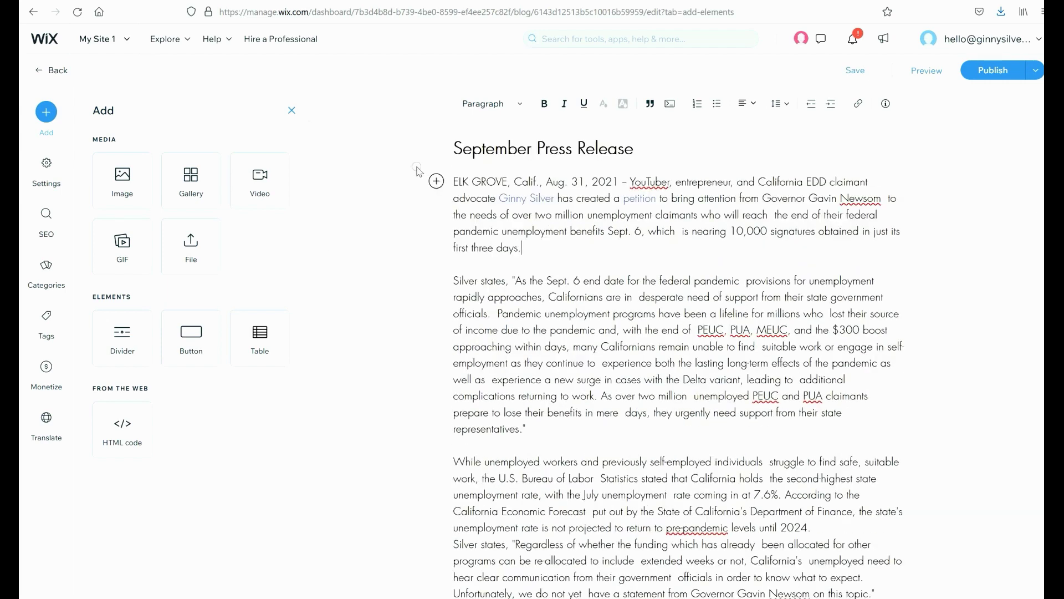
Step: Insert the petition screenshot at a small centred size, and add an empty paragraph after the closing quote
{"action": "left_click_drag", "start_coordinate": [119, 185], "coordinate": [168, 182]}
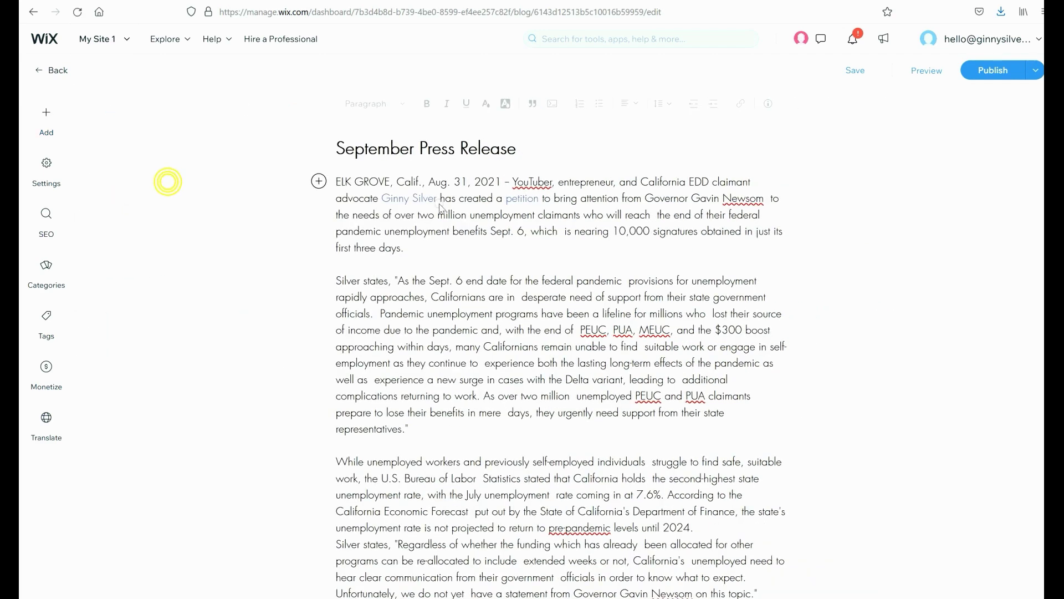
{"action": "left_click_drag", "start_coordinate": [46, 185], "coordinate": [476, 155]}
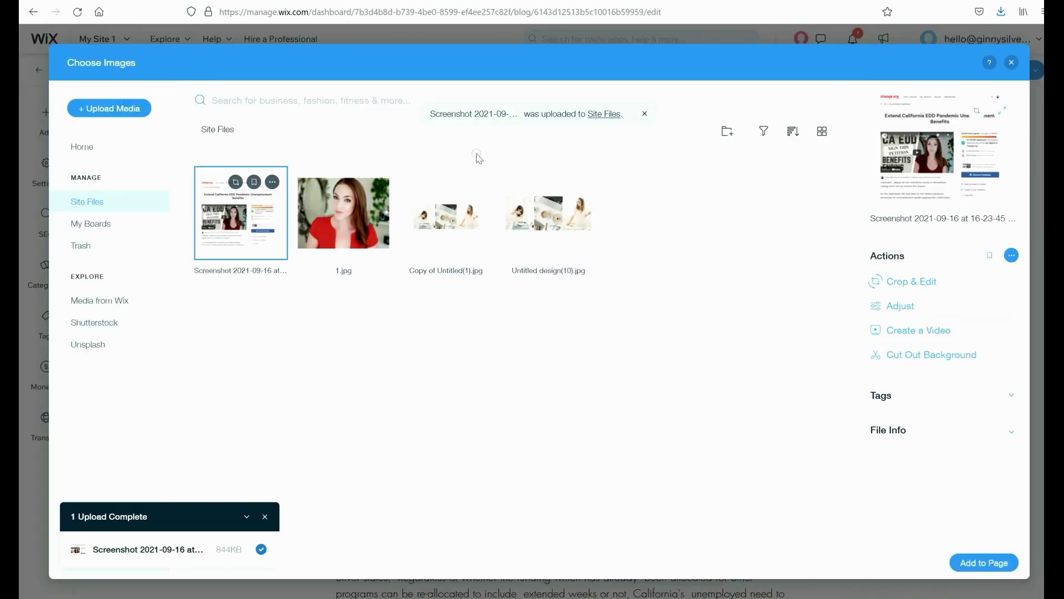
{"action": "left_click", "coordinate": [982, 562]}
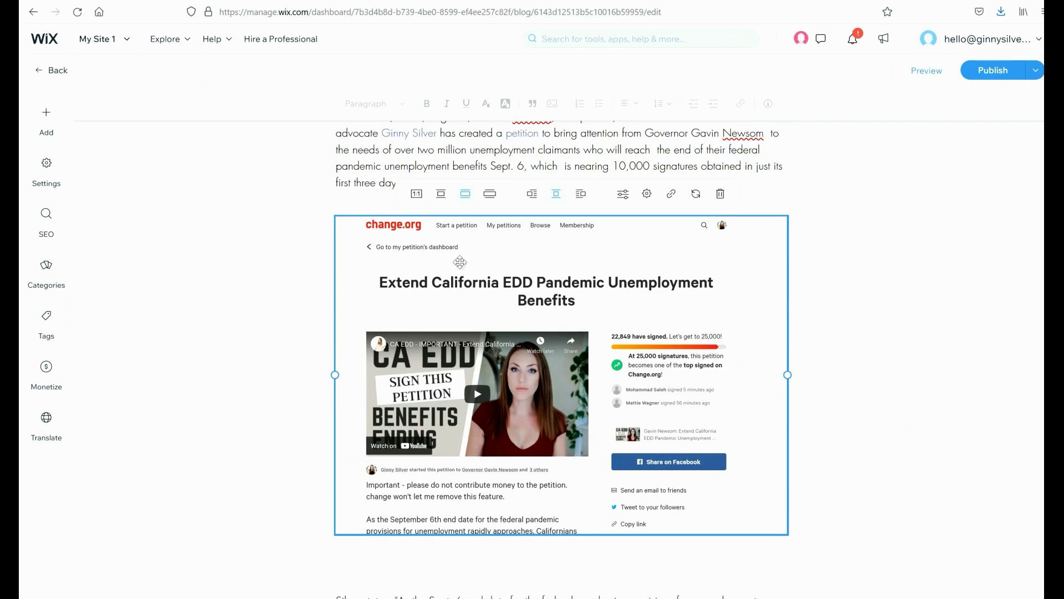
{"action": "left_click", "coordinate": [441, 191]}
{"action": "left_click", "coordinate": [597, 423]}
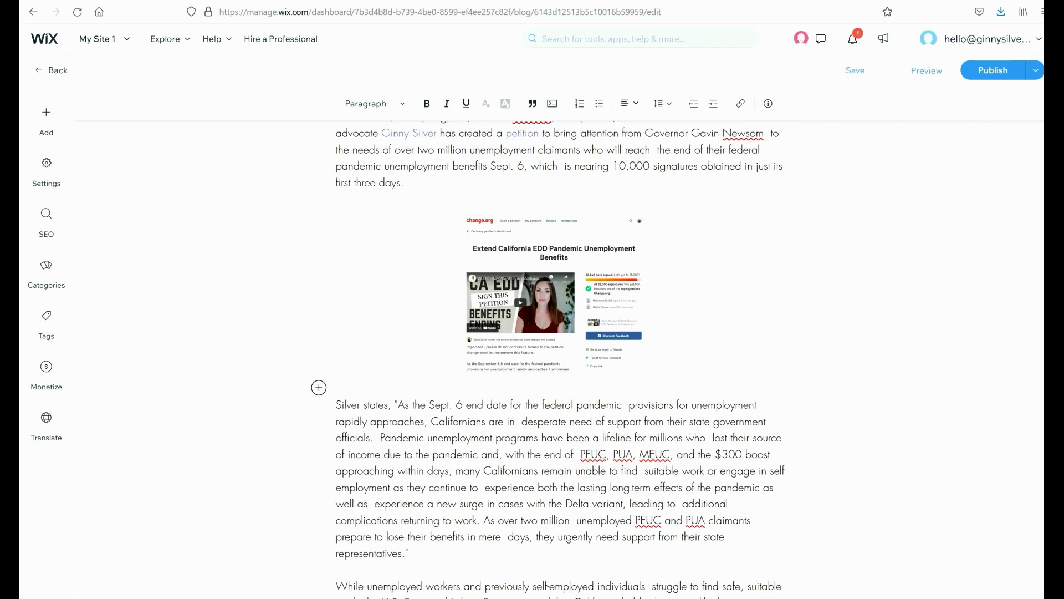
{"action": "scroll", "coordinate": [560, 332], "scroll_direction": "down", "scroll_amount": 10}
{"action": "left_click", "coordinate": [430, 375]}
{"action": "key", "text": "Return"}
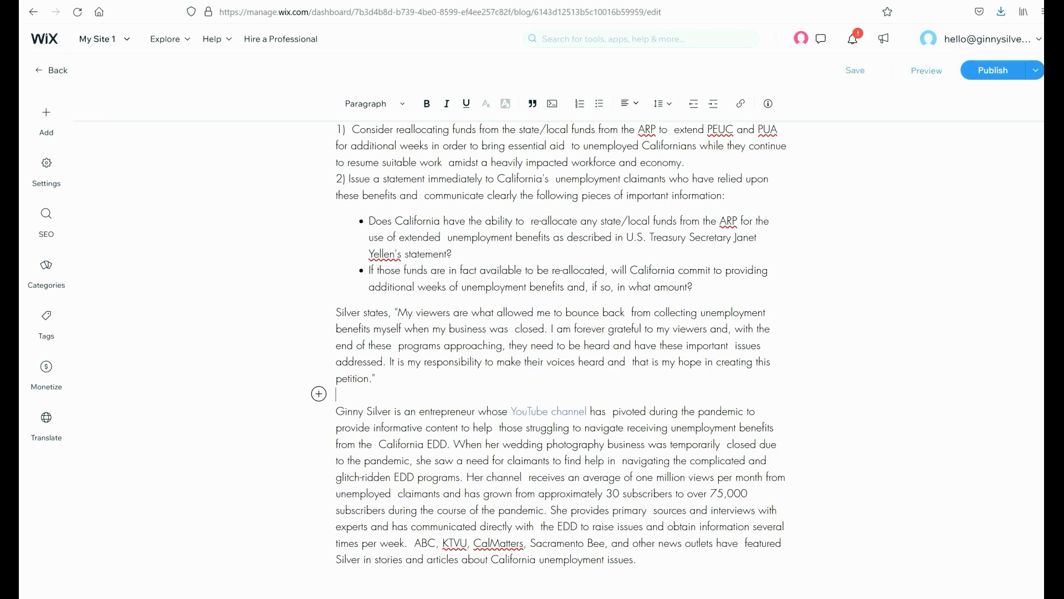
Step: Mark the post as featured in its general settings and review the advanced settings
{"action": "left_click", "coordinate": [46, 162]}
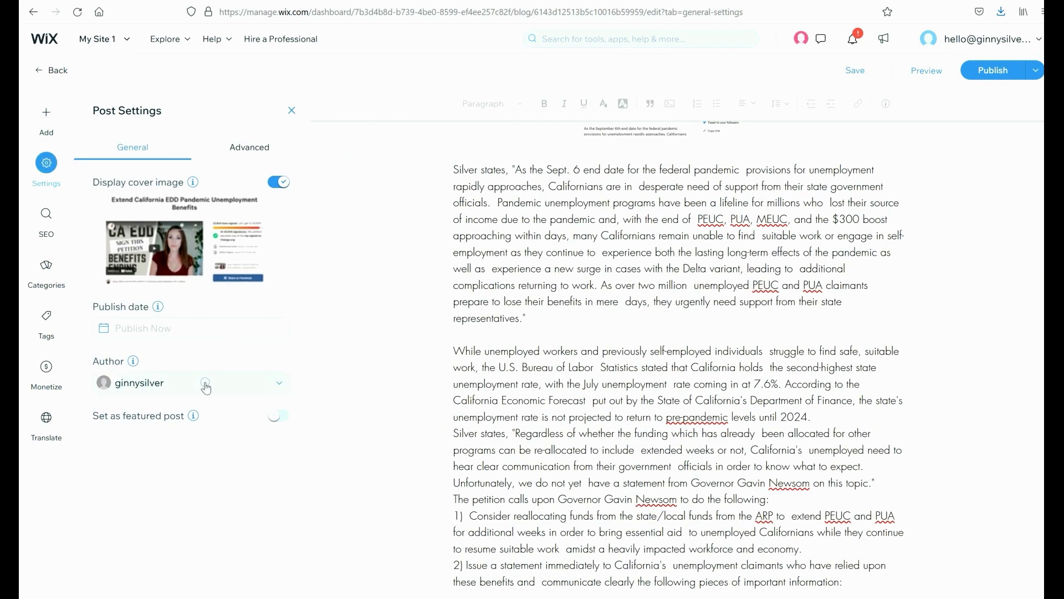
{"action": "left_click", "coordinate": [286, 417]}
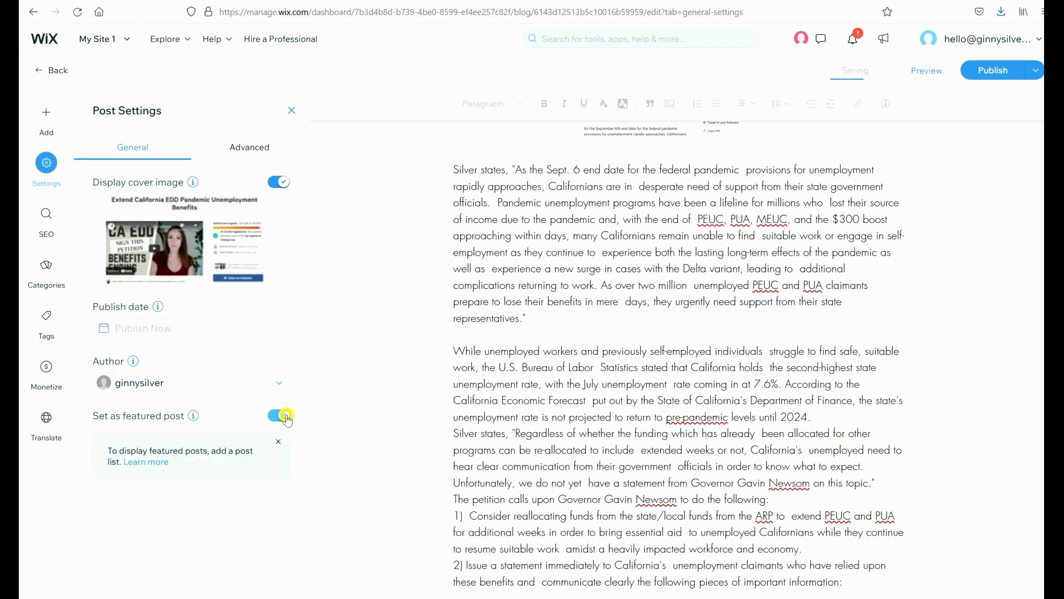
{"action": "left_click", "coordinate": [239, 145]}
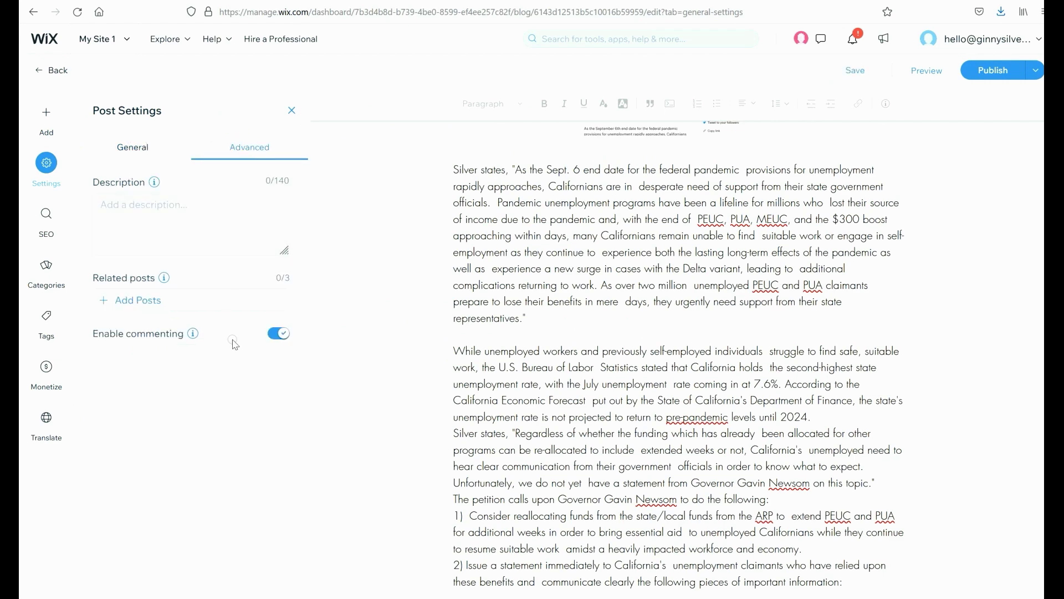
{"action": "left_click", "coordinate": [47, 215]}
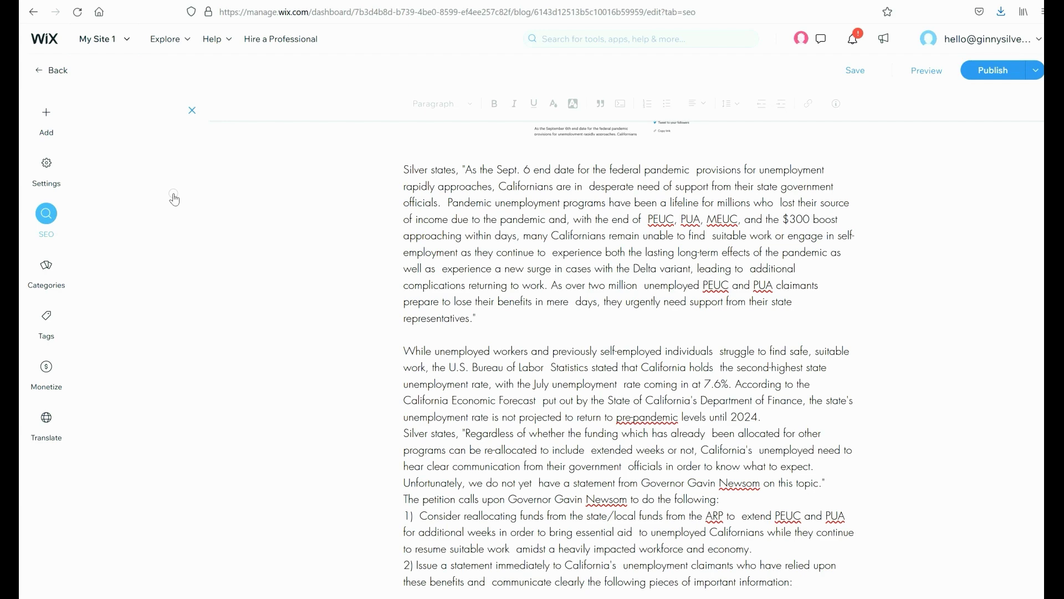
Step: Replace the long URL slug in the SEO settings with caeddpetition
{"action": "left_click", "coordinate": [43, 219]}
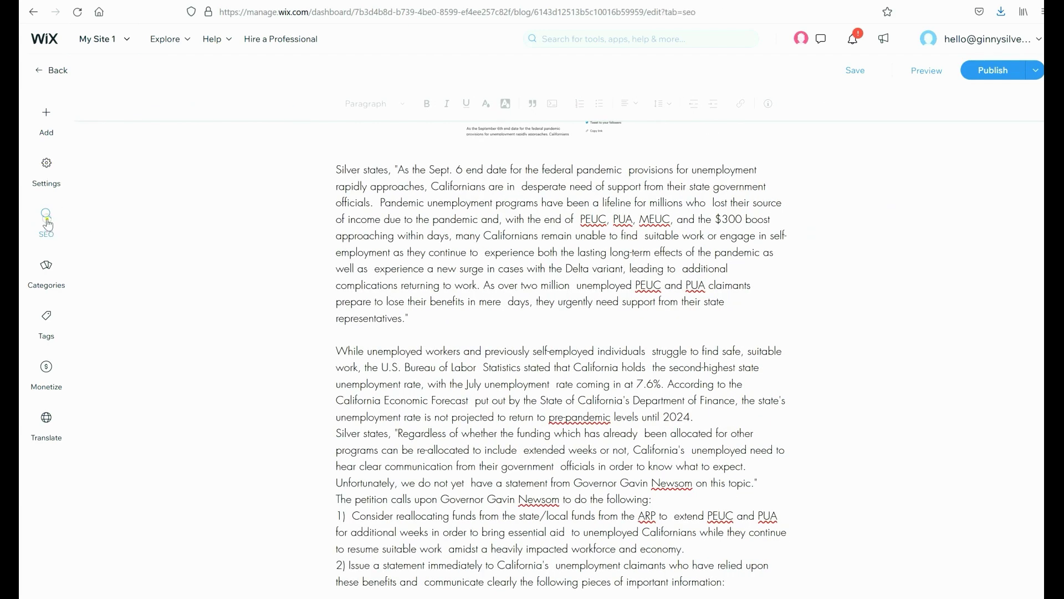
{"action": "triple_click", "coordinate": [275, 304]}
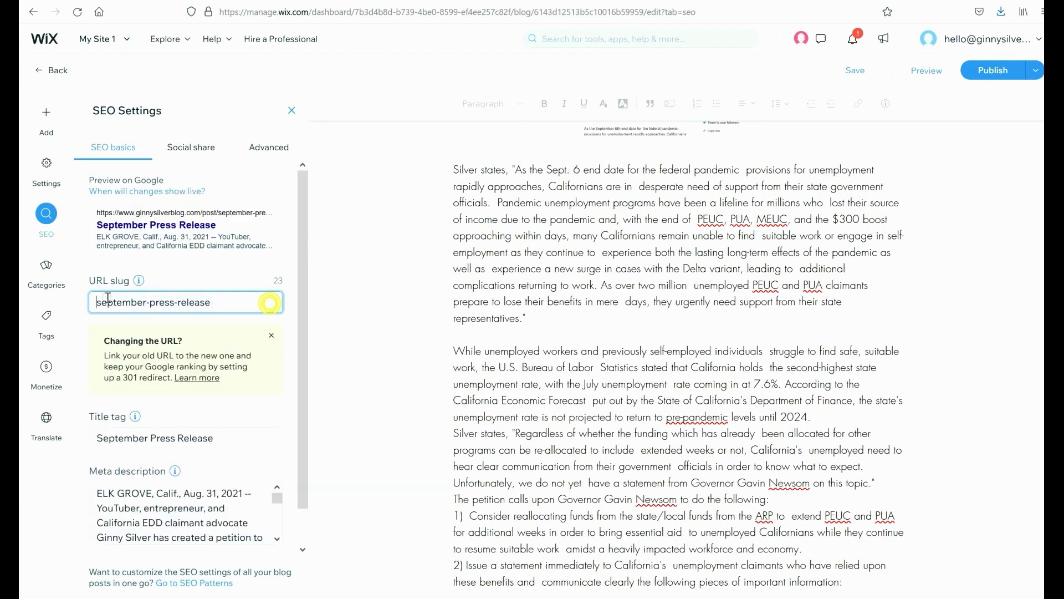
{"action": "type", "text": "CA"}
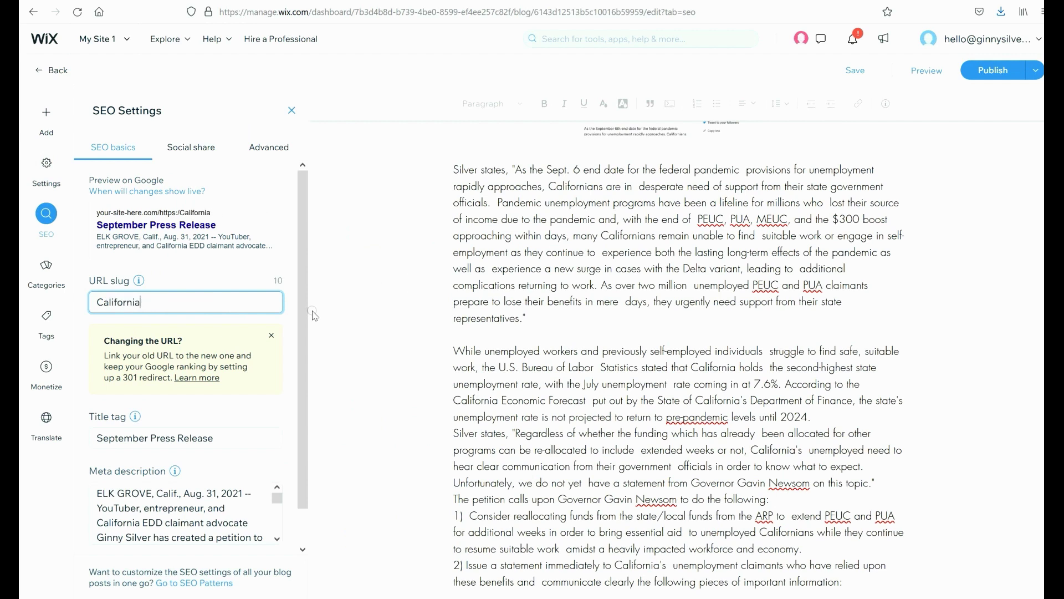
{"action": "key", "text": "BackSpace"}
{"action": "key", "text": "BackSpace"}
{"action": "key", "text": "BackSpace"}
{"action": "key", "text": "BackSpace"}
{"action": "key", "text": "BackSpace"}
{"action": "key", "text": "BackSpace"}
{"action": "key", "text": "BackSpace"}
{"action": "key", "text": "BackSpace"}
{"action": "key", "text": "BackSpace"}
{"action": "key", "text": "BackSpace"}
{"action": "key", "text": "BackSpace"}
{"action": "type", "text": "Cali"}
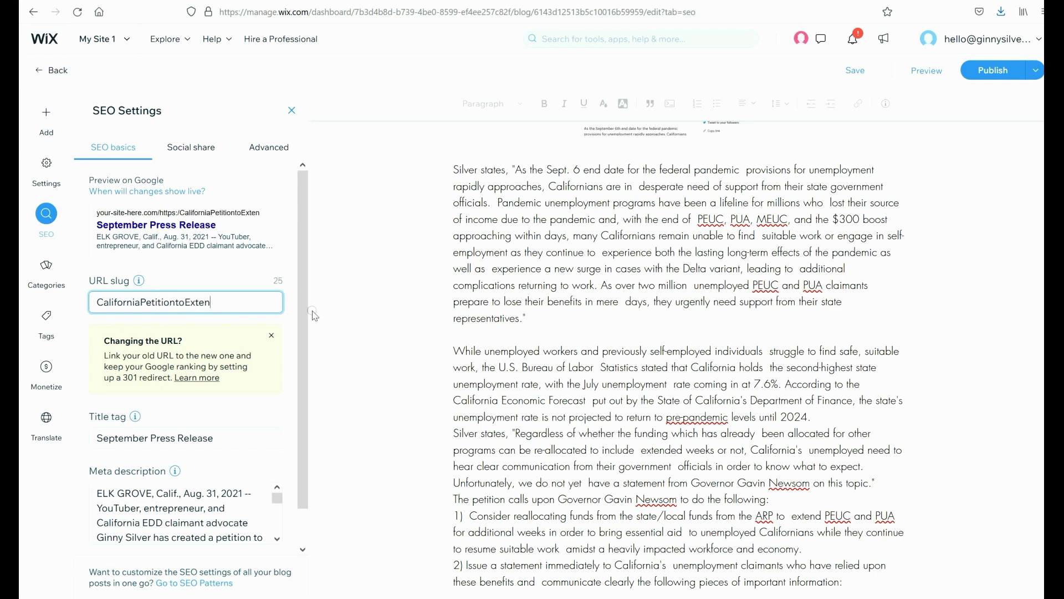
{"action": "left_click", "coordinate": [47, 163]}
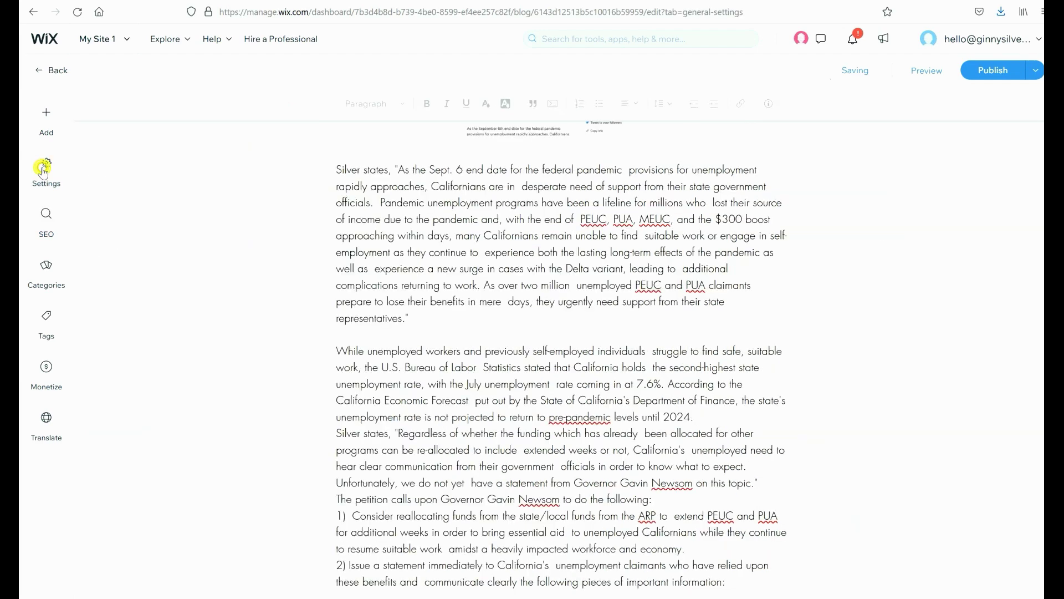
{"action": "left_click", "coordinate": [46, 213]}
{"action": "left_click", "coordinate": [228, 304]}
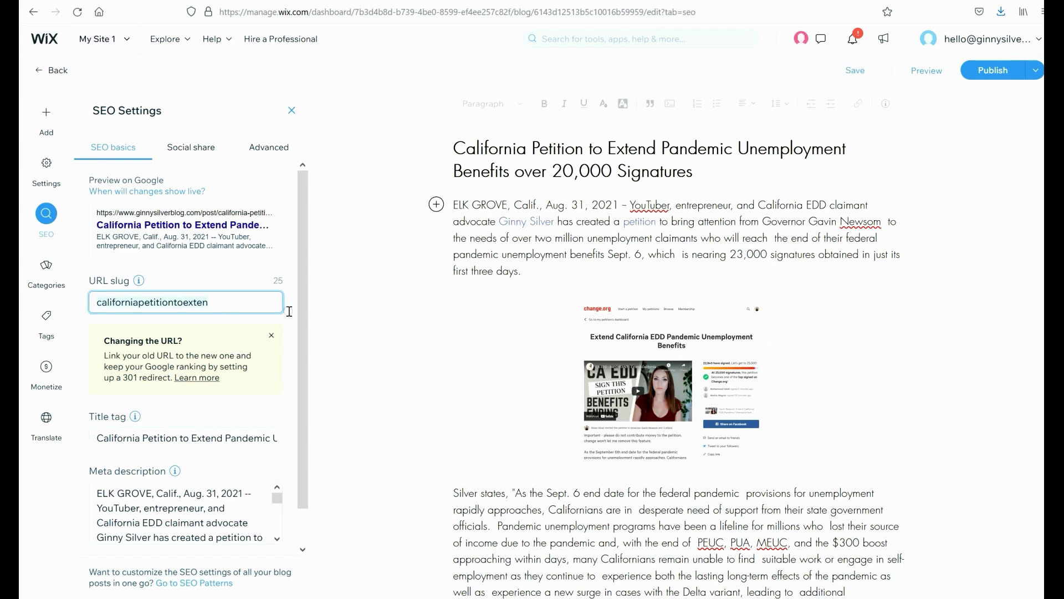
{"action": "key", "text": "ctrl+a"}
{"action": "type", "text": "ex"}
{"action": "type", "text": "edd"}
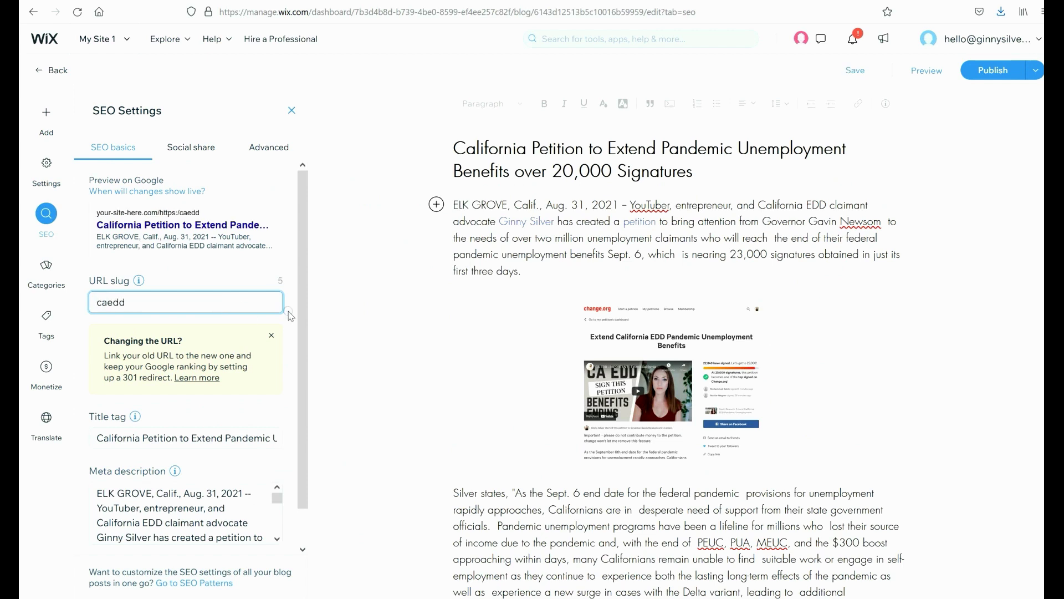
{"action": "type", "text": "petition"}
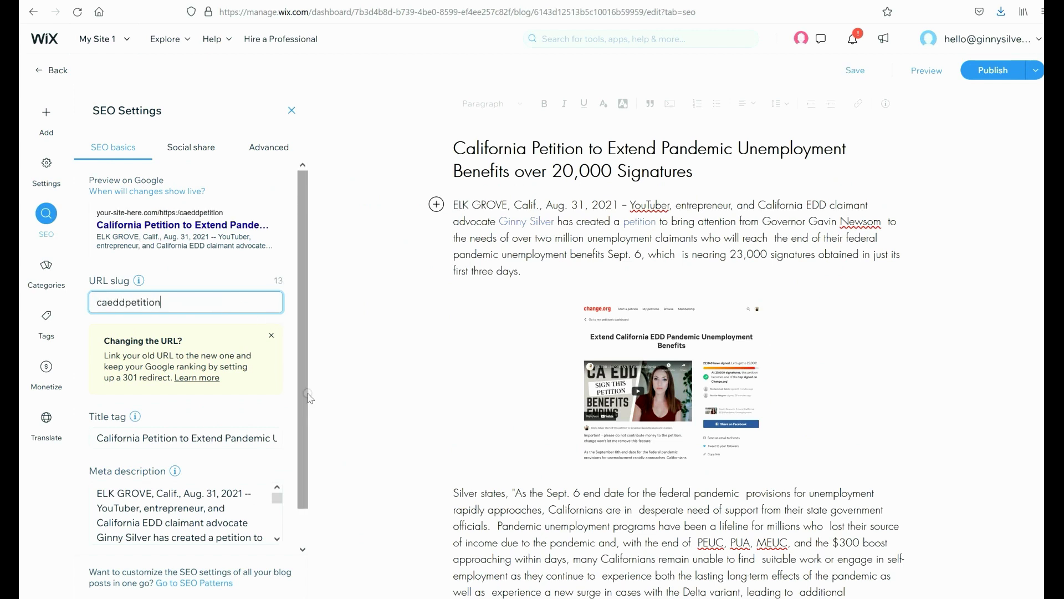
{"action": "scroll", "coordinate": [311, 471], "scroll_direction": "down", "scroll_amount": 1}
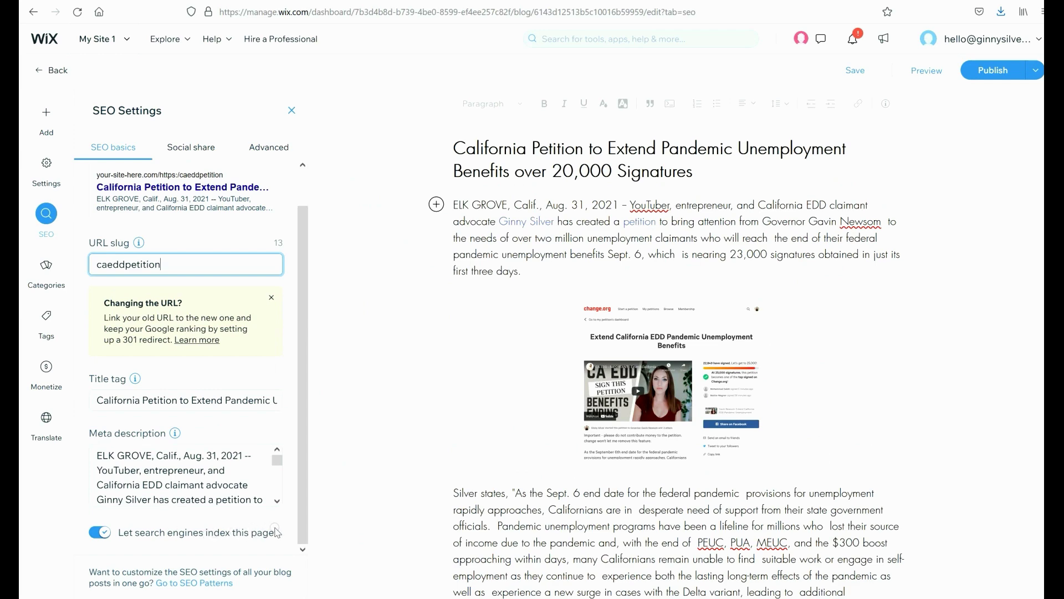
Step: Create and assign a California EDD category, unchecking Design Basics
{"action": "left_click", "coordinate": [48, 276]}
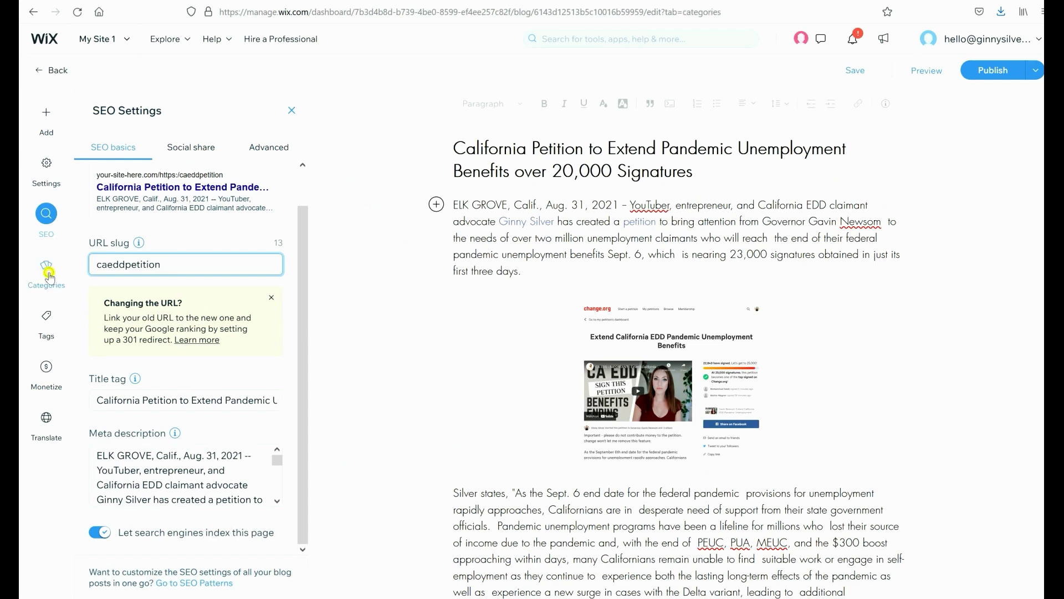
{"action": "left_click", "coordinate": [140, 291]}
{"action": "left_click", "coordinate": [185, 294]}
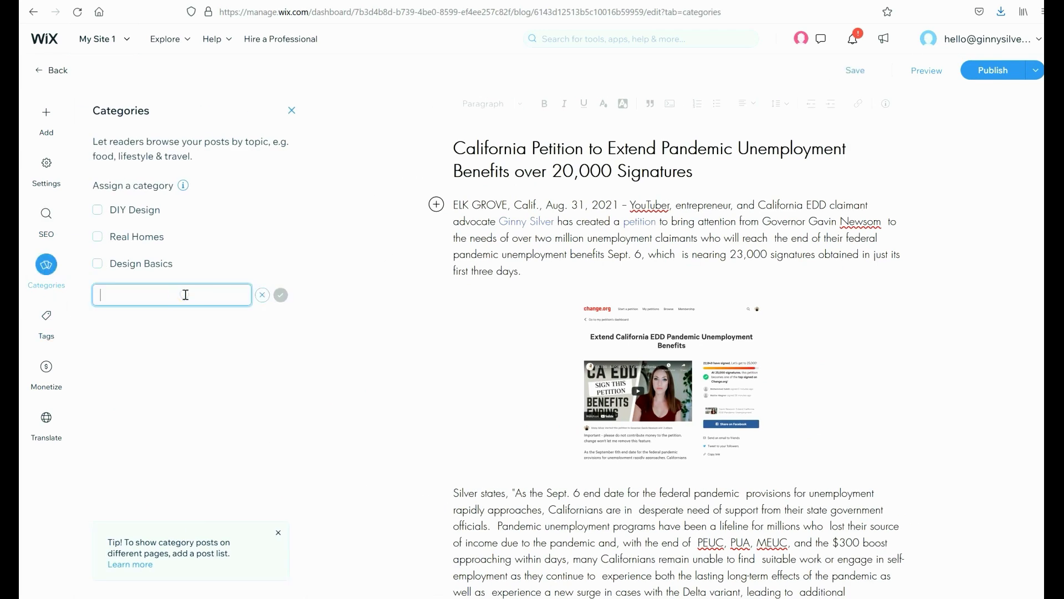
{"action": "type", "text": "California EDD"}
{"action": "left_click", "coordinate": [281, 295]}
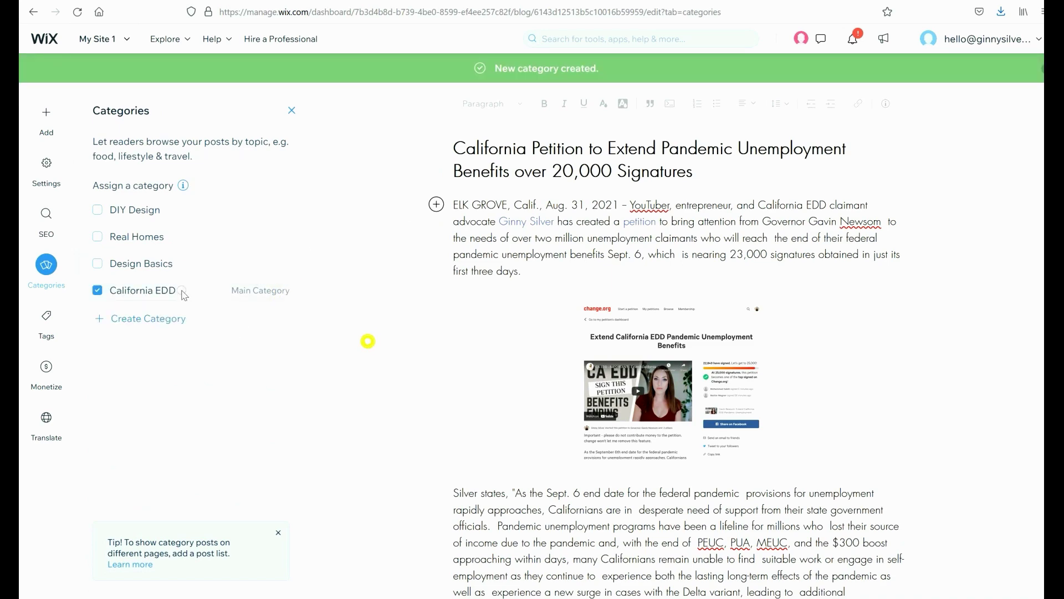
{"action": "left_click", "coordinate": [152, 263]}
{"action": "left_click", "coordinate": [152, 264]}
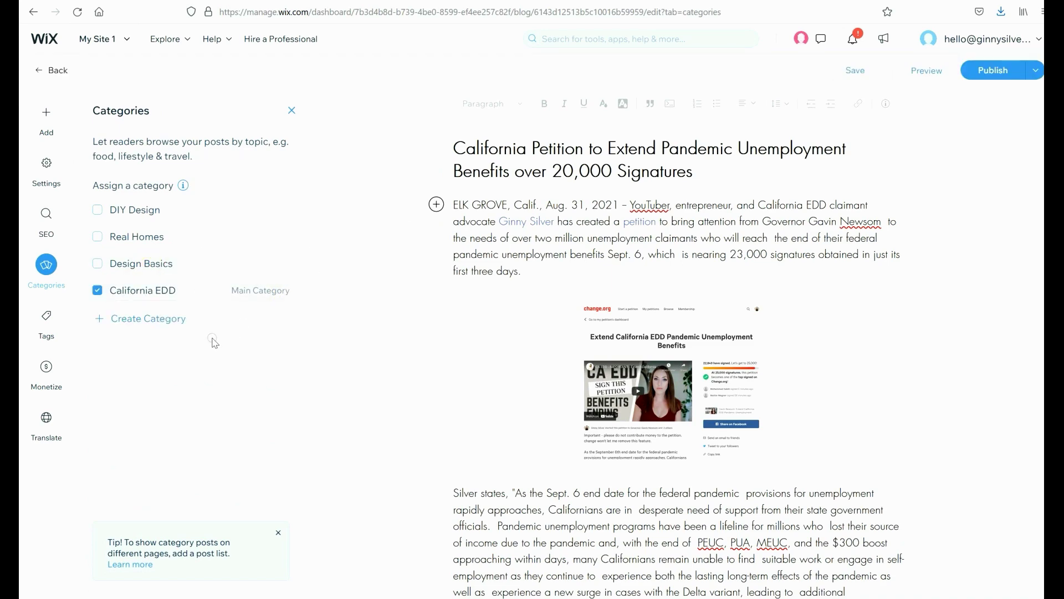
Step: Tag the post ca edd, california edd, peuc, pua and california unemployment
{"action": "left_click", "coordinate": [46, 327]}
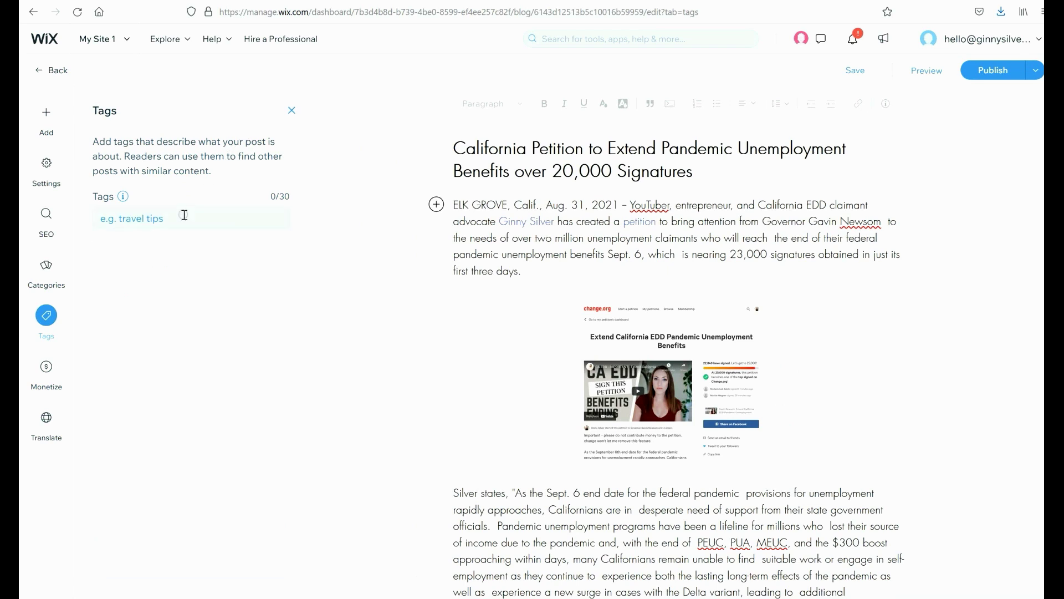
{"action": "left_click", "coordinate": [185, 215]}
{"action": "type", "text": "ca edd"}
{"action": "key", "text": "Return"}
{"action": "type", "text": "c"}
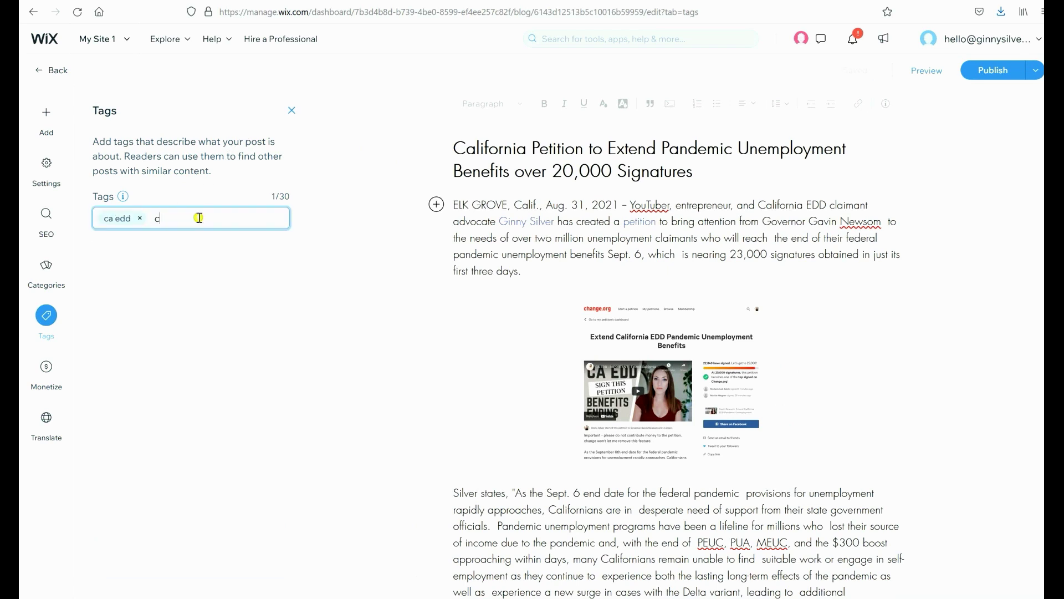
{"action": "type", "text": "alifornia edd"}
{"action": "key", "text": "Return"}
{"action": "type", "text": "peuc"}
{"action": "key", "text": "Return"}
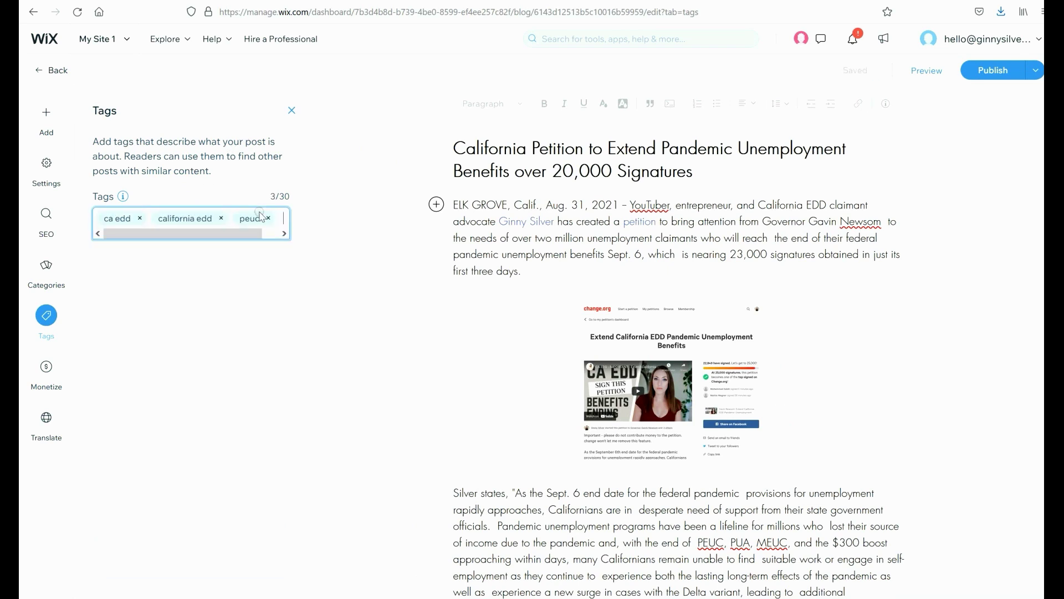
{"action": "type", "text": "pua"}
{"action": "key", "text": "Return"}
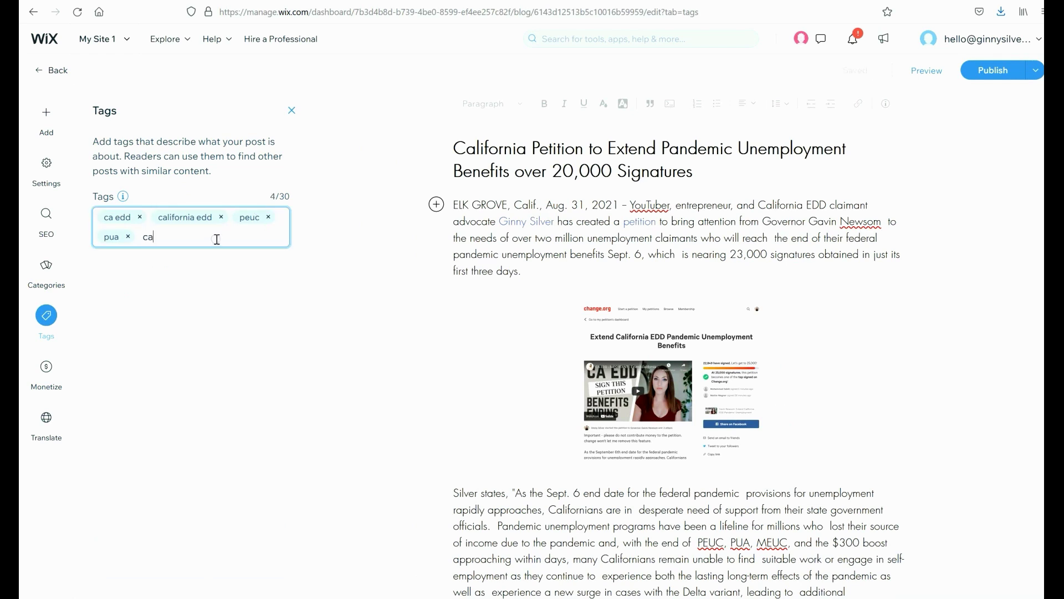
{"action": "type", "text": "california unemployment"}
{"action": "key", "text": "Return"}
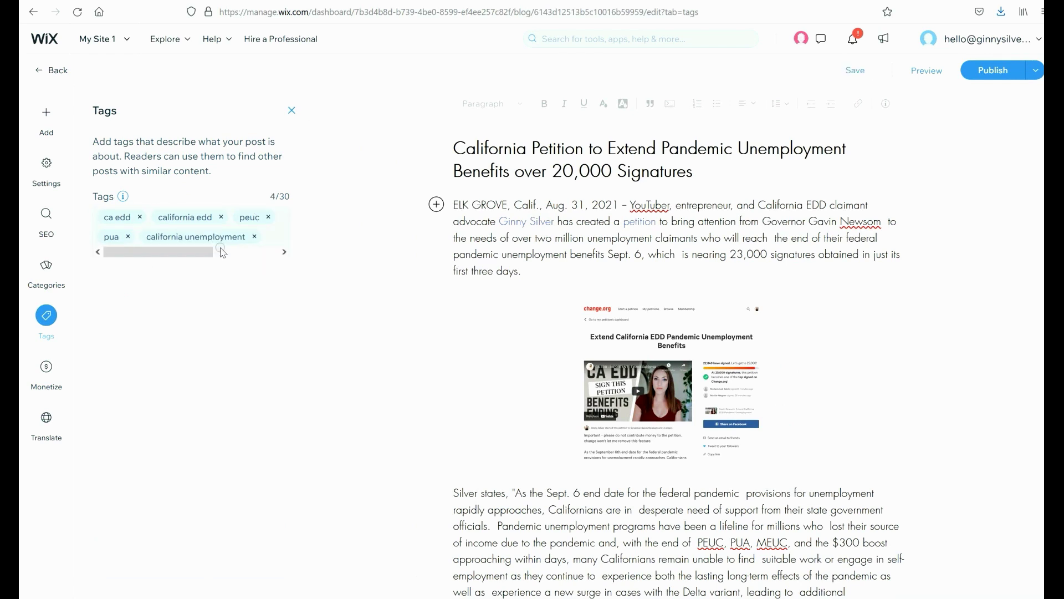
Step: Look over the post's blog monetization options
{"action": "left_click", "coordinate": [47, 370]}
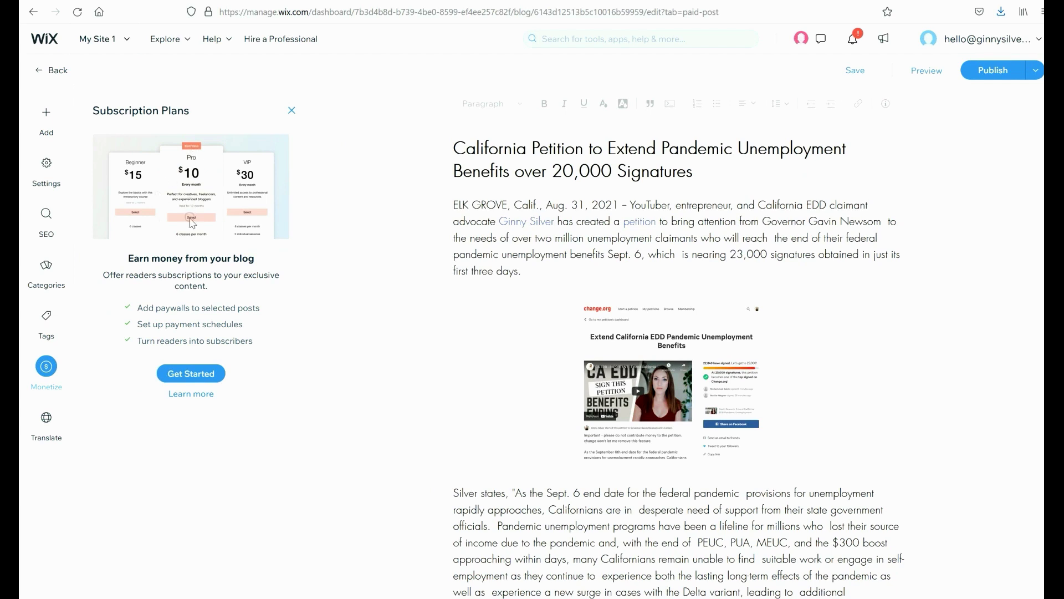
{"action": "left_click", "coordinate": [207, 373]}
{"action": "left_click", "coordinate": [41, 112]}
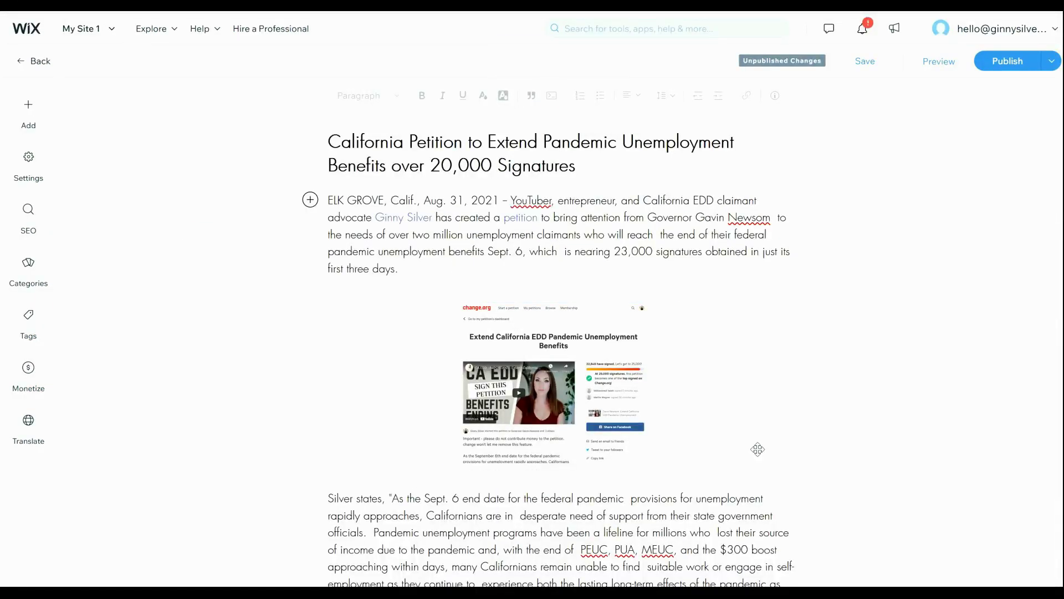
Step: Turn the first Silver states quotation into a block quote, removing the stray closing quote mark
{"action": "scroll", "coordinate": [392, 301], "scroll_direction": "down", "scroll_amount": 3}
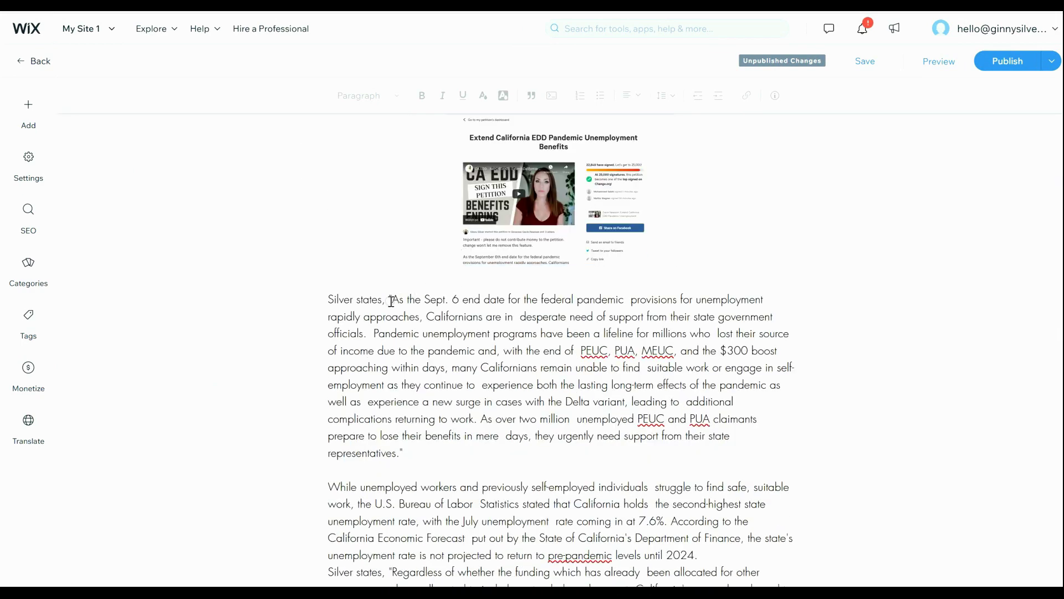
{"action": "left_click_drag", "start_coordinate": [390, 299], "coordinate": [397, 452]}
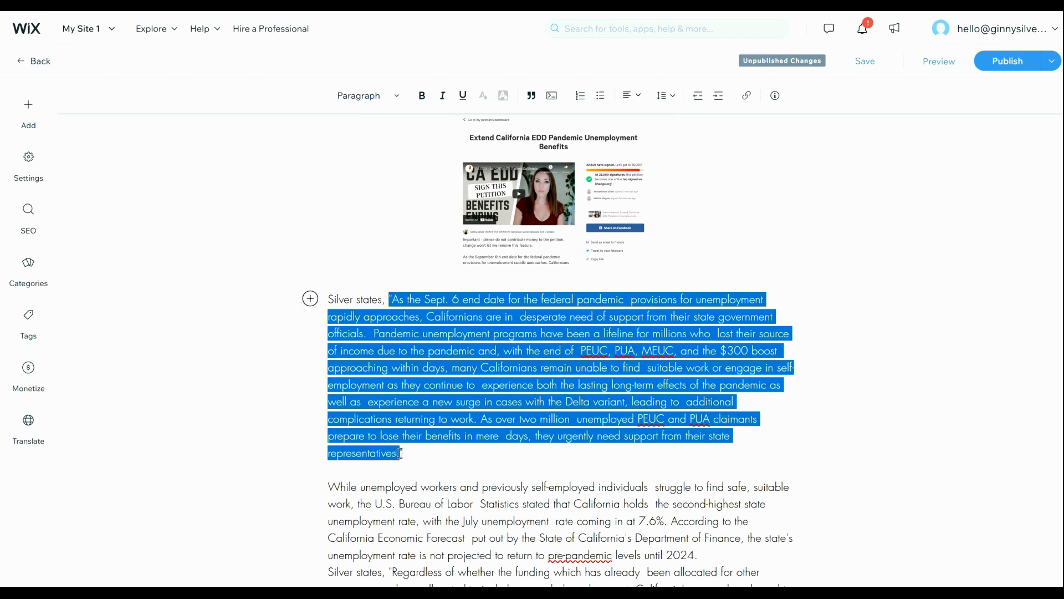
{"action": "right_click", "coordinate": [411, 377]}
{"action": "left_click", "coordinate": [482, 168]}
{"action": "key", "text": "BackSpace"}
{"action": "left_click", "coordinate": [532, 95]}
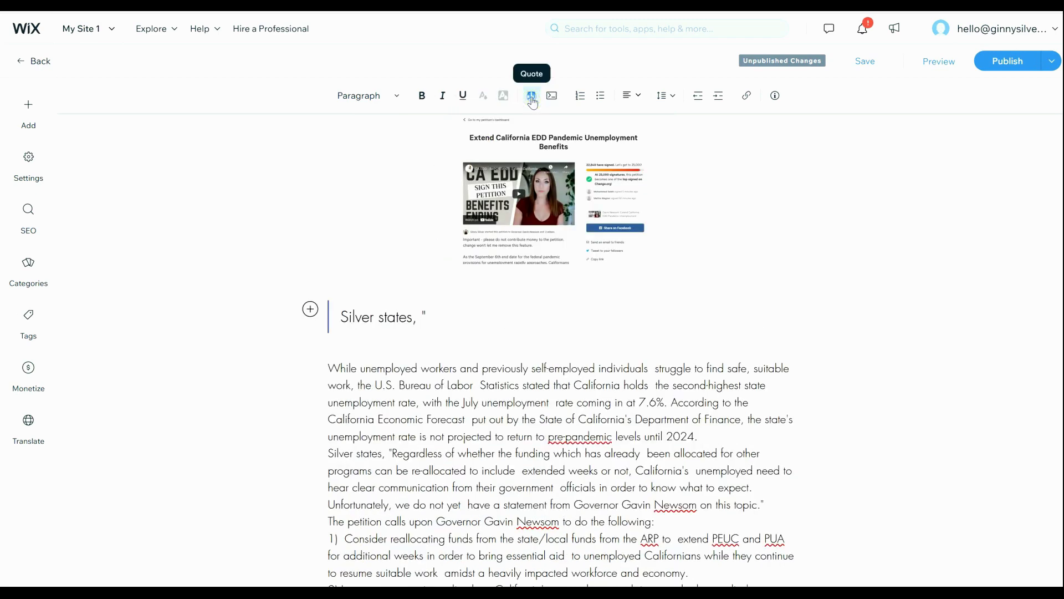
{"action": "left_click_drag", "start_coordinate": [442, 308], "coordinate": [422, 311]}
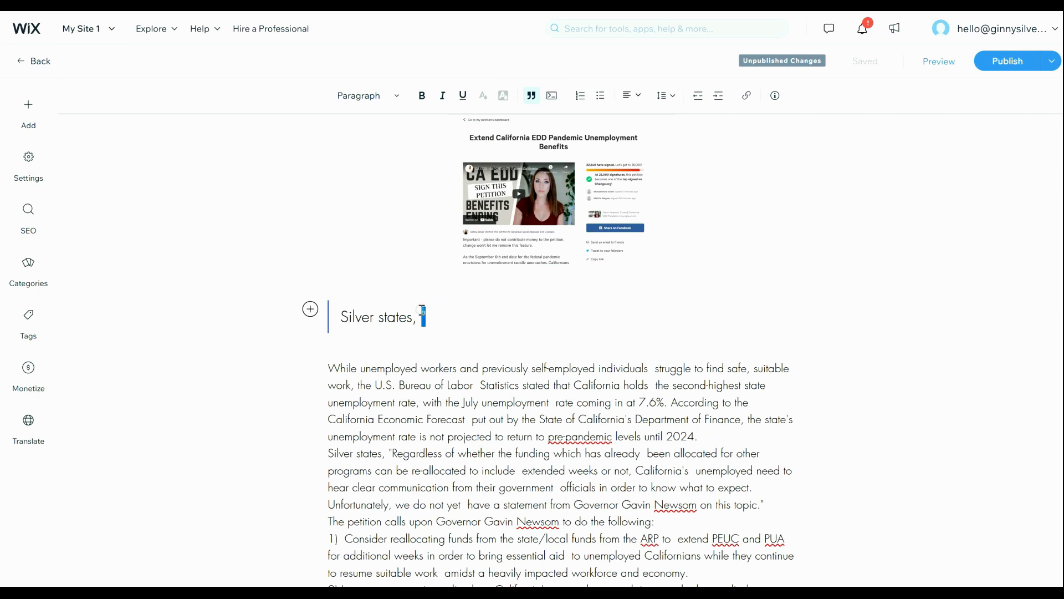
{"action": "key", "text": "BackSpace"}
{"action": "key", "text": "ctrl+v"}
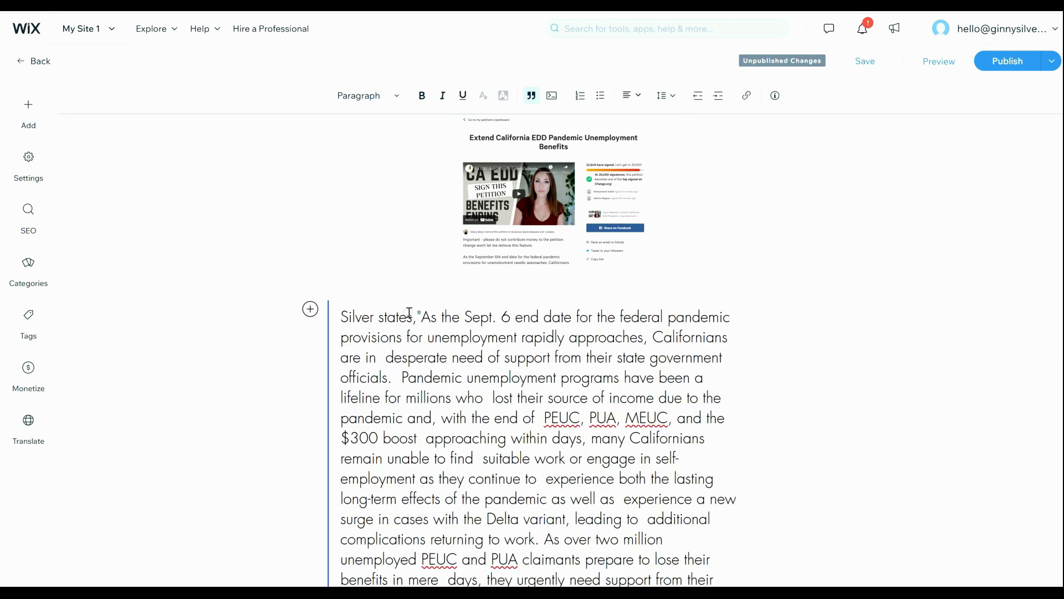
Step: Make the Consider reallocating paragraph numbered item 1, then select the Issue a statement paragraph
{"action": "scroll", "coordinate": [1026, 344], "scroll_direction": "down", "scroll_amount": 4}
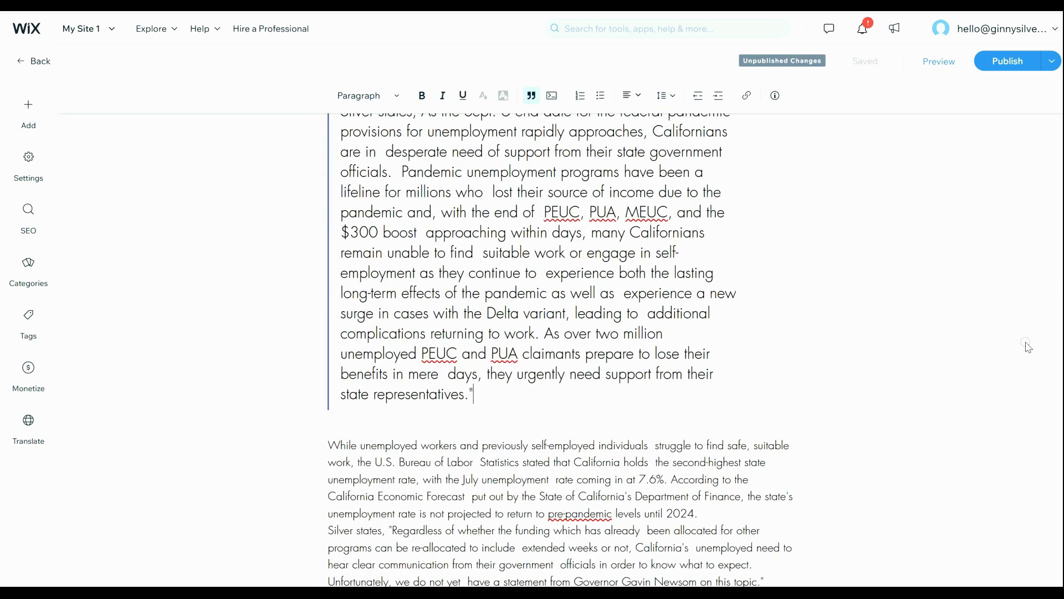
{"action": "scroll", "coordinate": [1028, 348], "scroll_direction": "down", "scroll_amount": 5}
{"action": "left_click_drag", "start_coordinate": [452, 343], "coordinate": [798, 377]}
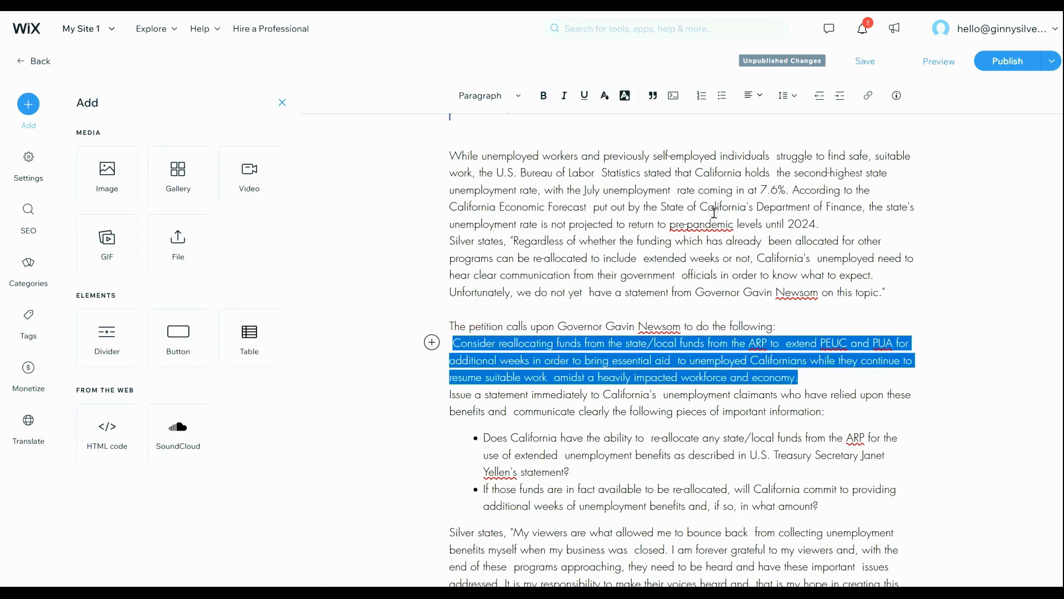
{"action": "left_click", "coordinate": [702, 96]}
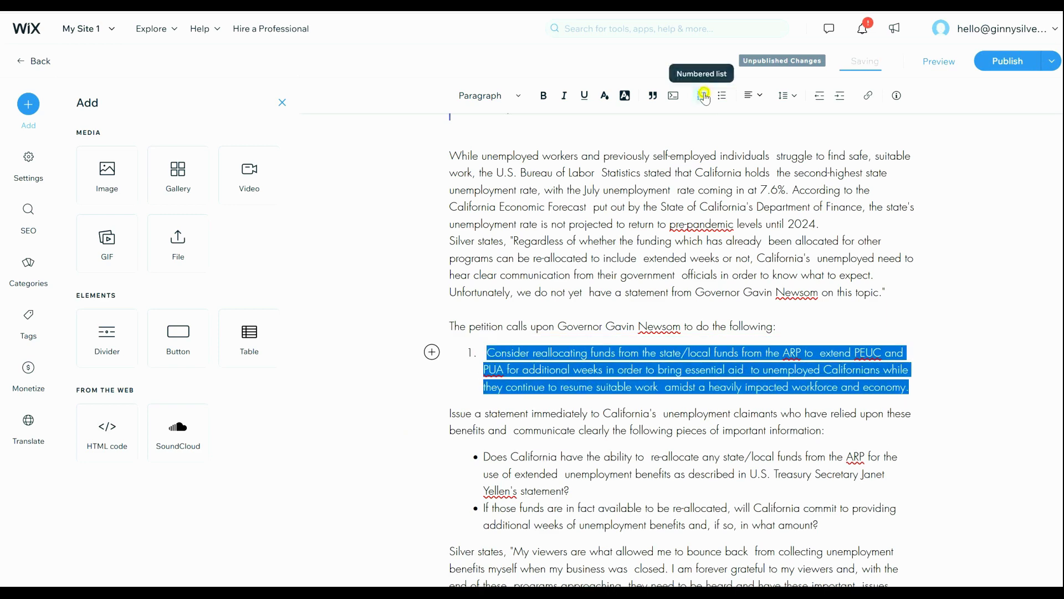
{"action": "left_click", "coordinate": [841, 432]}
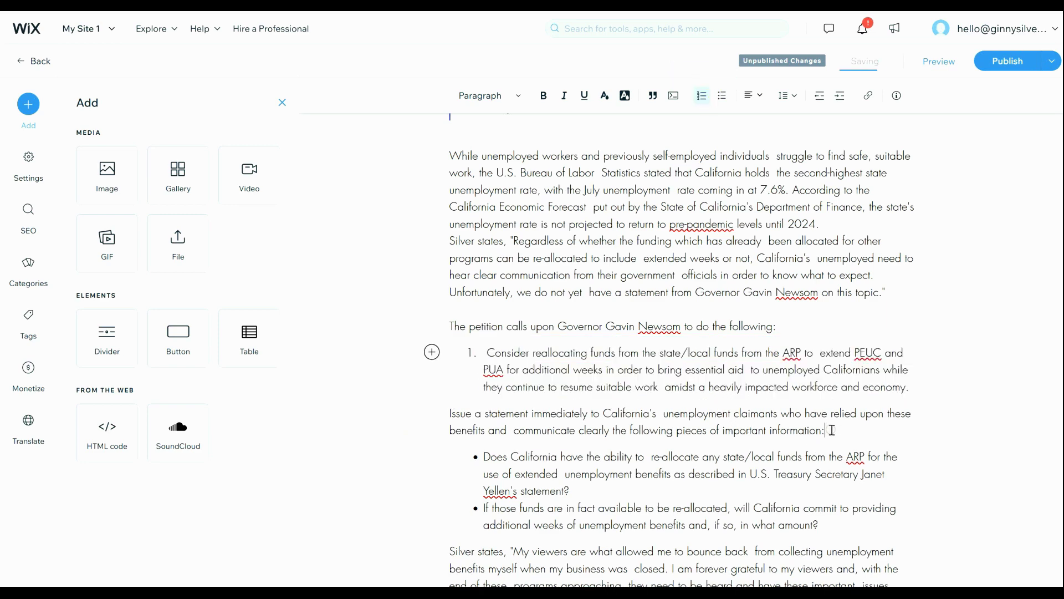
{"action": "left_click_drag", "start_coordinate": [841, 428], "coordinate": [454, 410]}
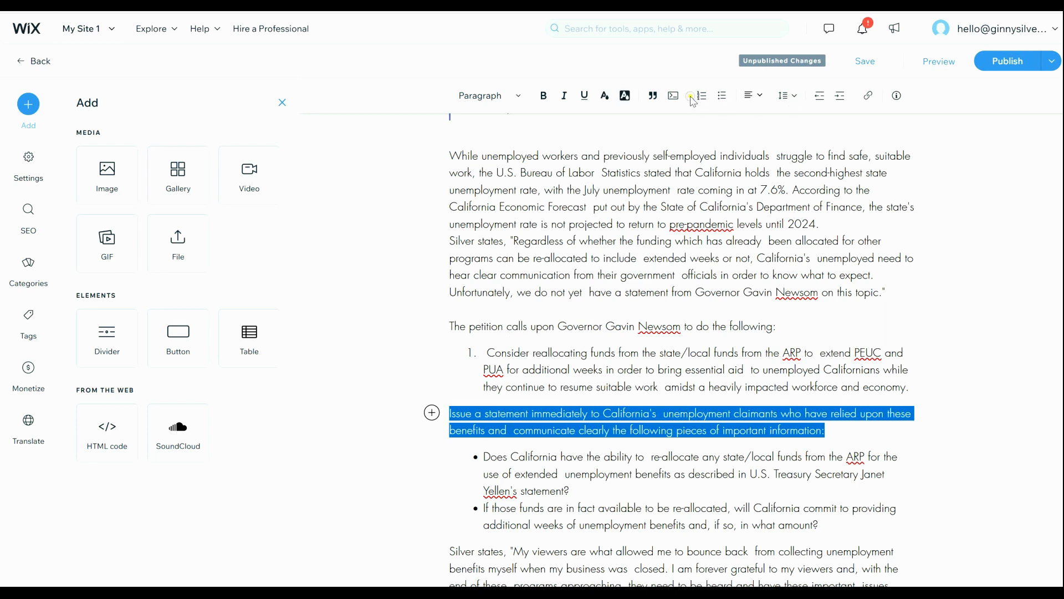
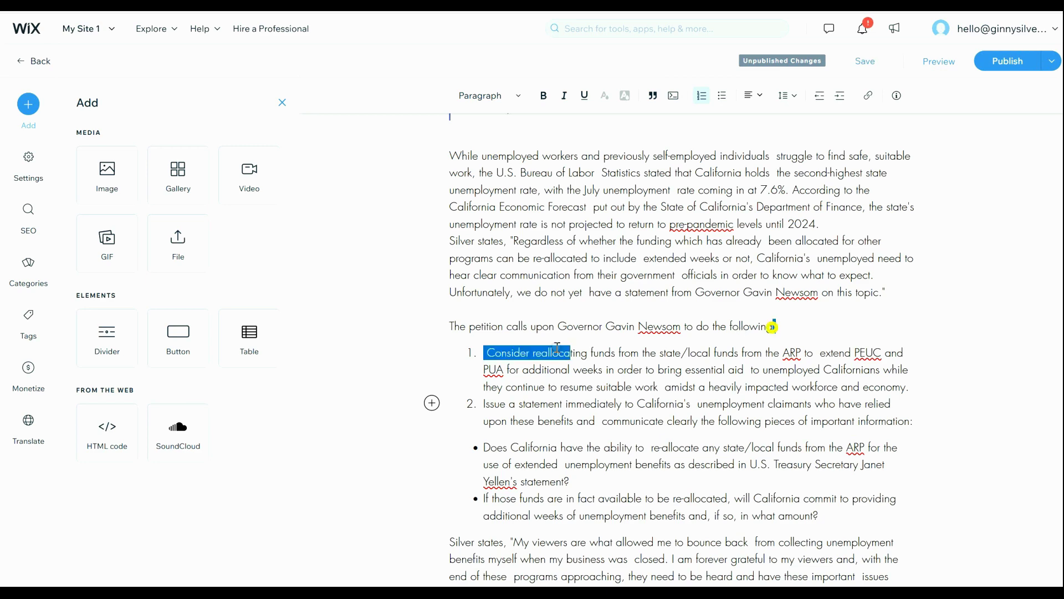
Step: Bold the petition line and float the change.org screenshot right, with the quote wrapping beside it
{"action": "left_click", "coordinate": [541, 98]}
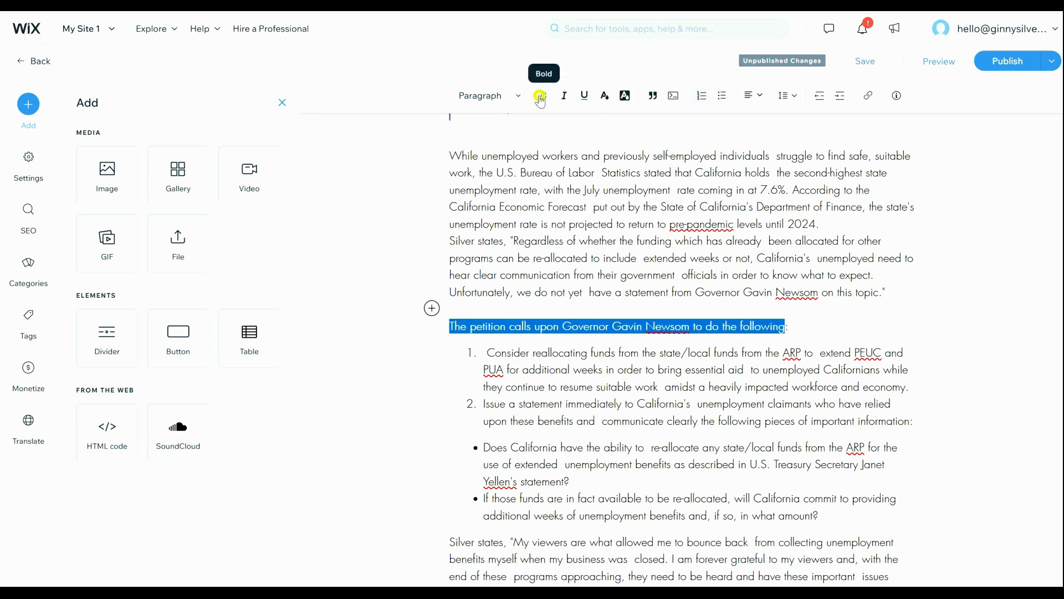
{"action": "left_click", "coordinate": [557, 260]}
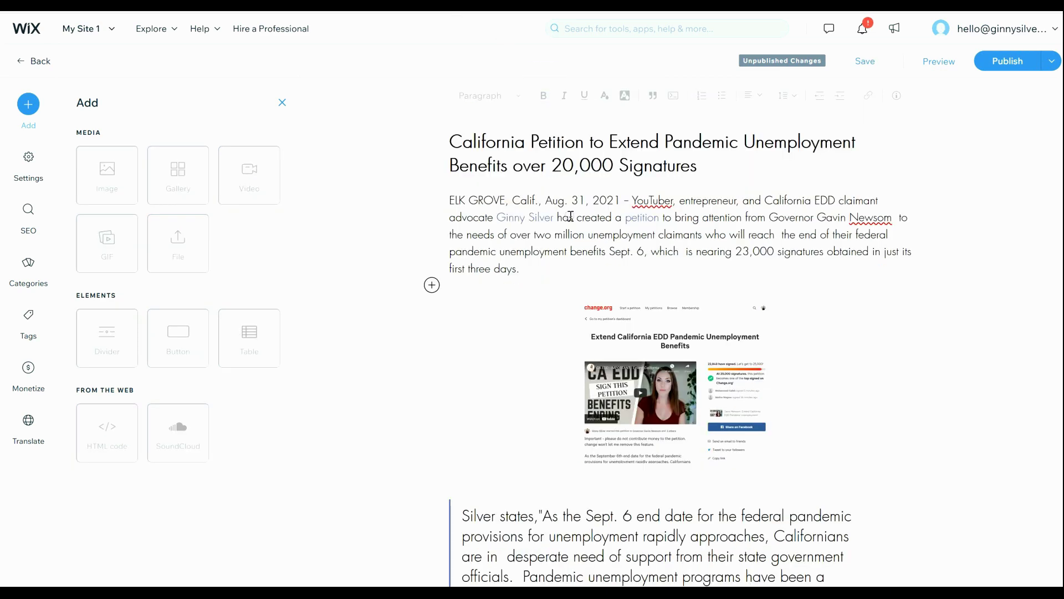
{"action": "left_click", "coordinate": [690, 313]}
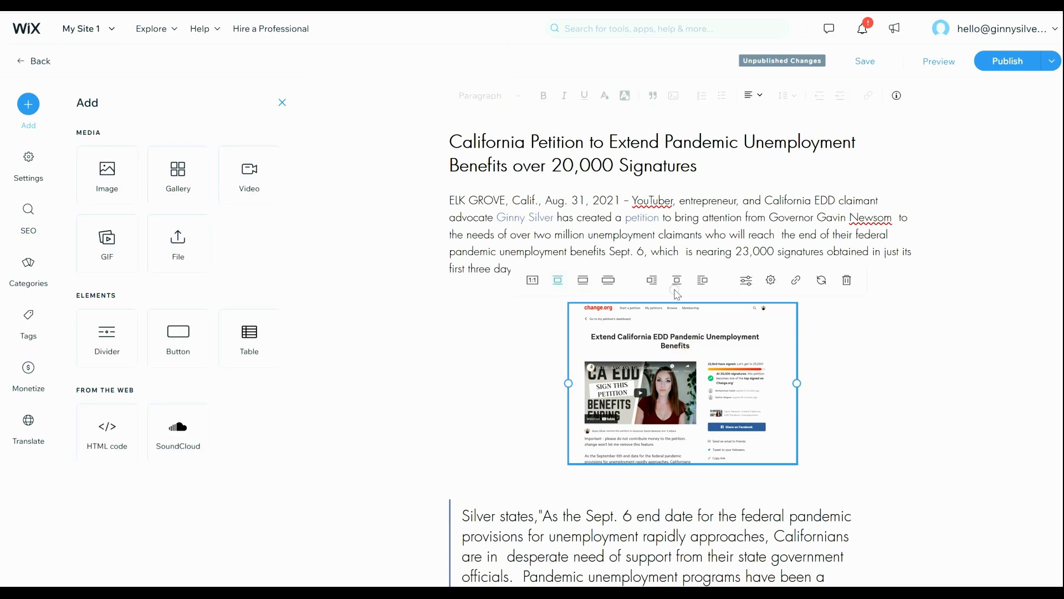
{"action": "left_click", "coordinate": [677, 281]}
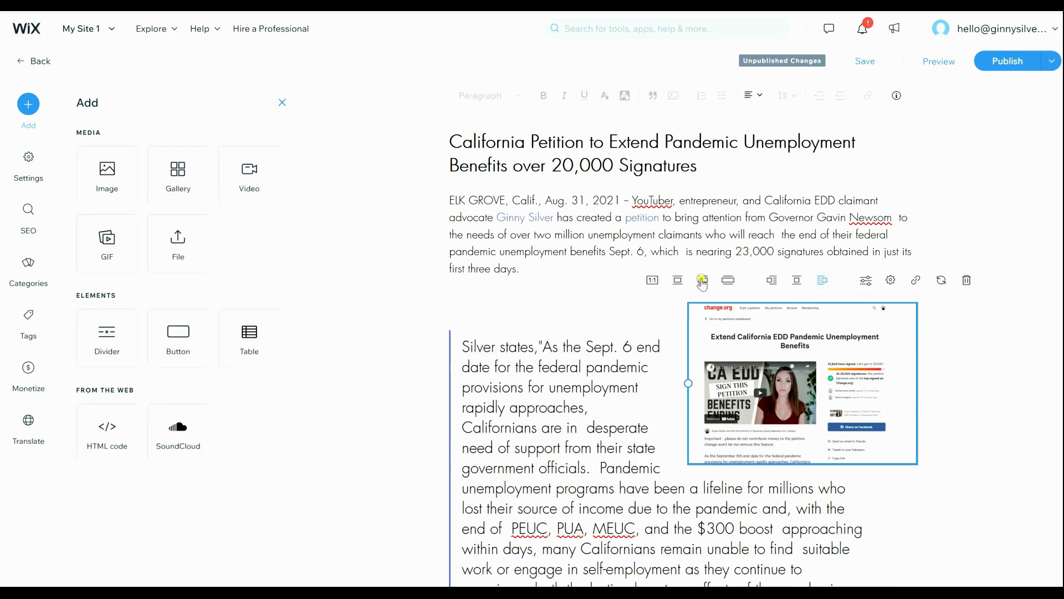
{"action": "left_click", "coordinate": [701, 280]}
{"action": "left_click", "coordinate": [676, 280]}
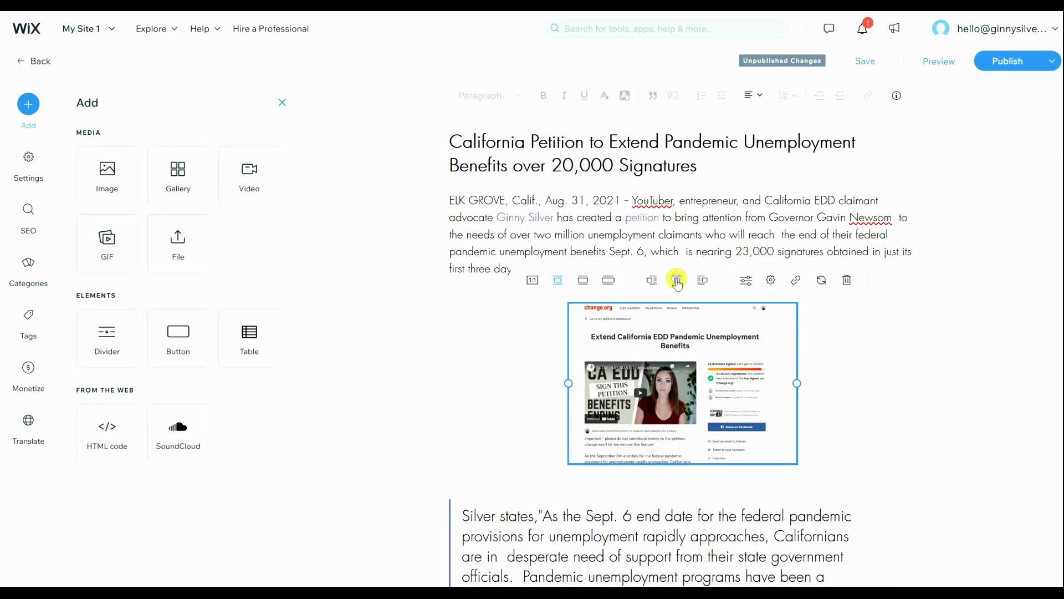
{"action": "left_click", "coordinate": [704, 282]}
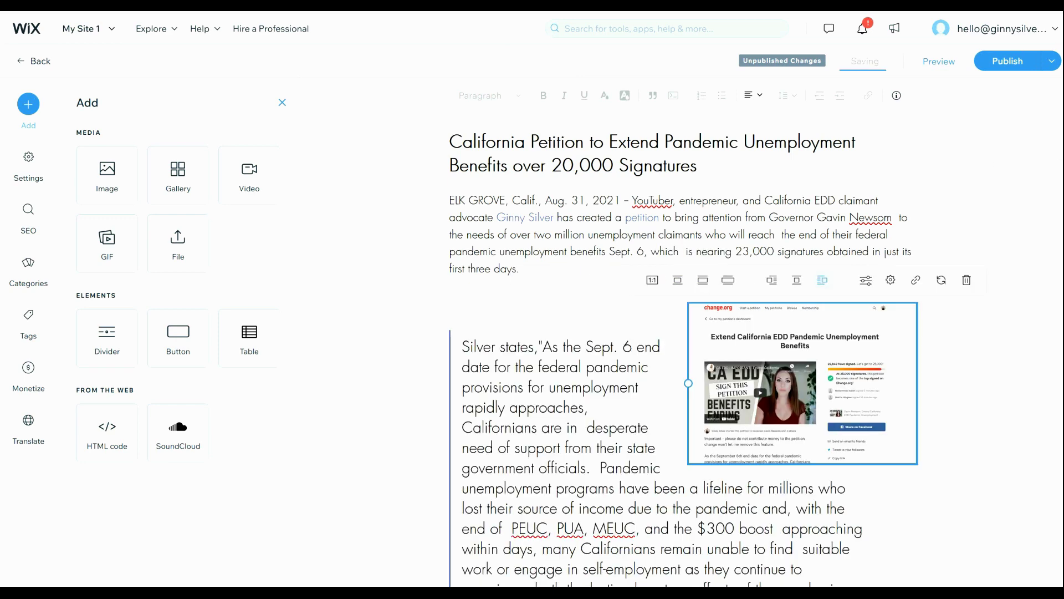
Step: Place the insertion point on the empty line above the biography
{"action": "scroll", "coordinate": [1004, 186], "scroll_direction": "down", "scroll_amount": 4}
{"action": "scroll", "coordinate": [681, 333], "scroll_direction": "down", "scroll_amount": 10}
{"action": "left_click", "coordinate": [450, 407]}
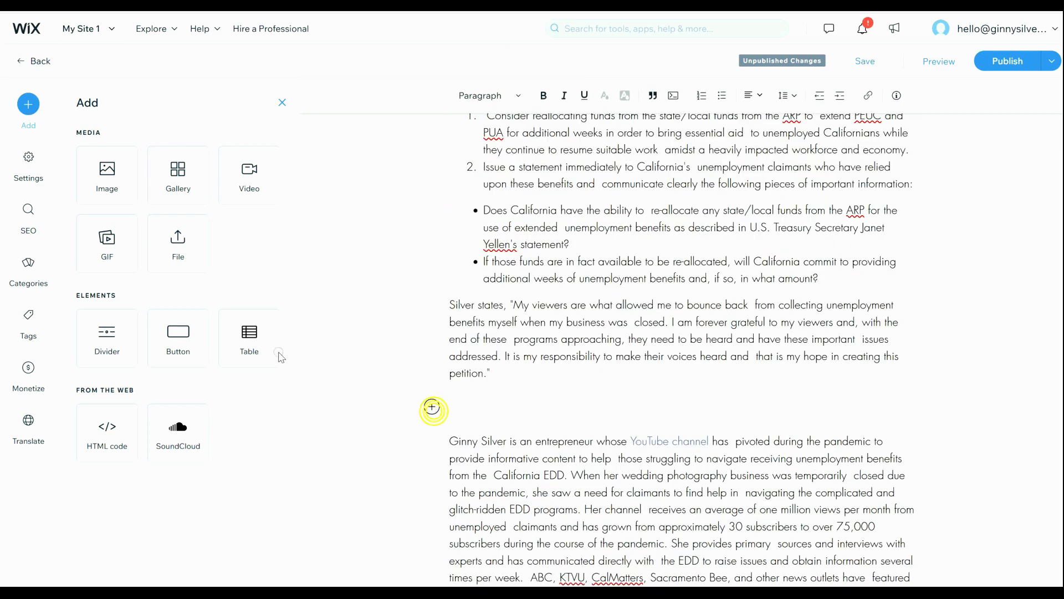
Step: Add the 1.jpg headshot from Site Files between the quote paragraph and the bio
{"action": "left_click", "coordinate": [104, 184]}
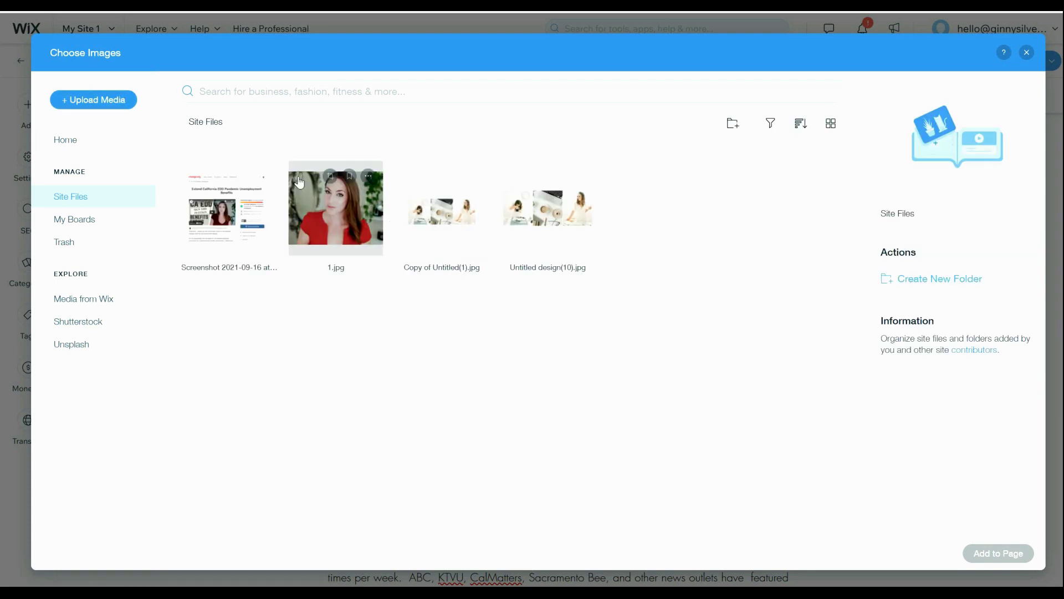
{"action": "left_click", "coordinate": [323, 217]}
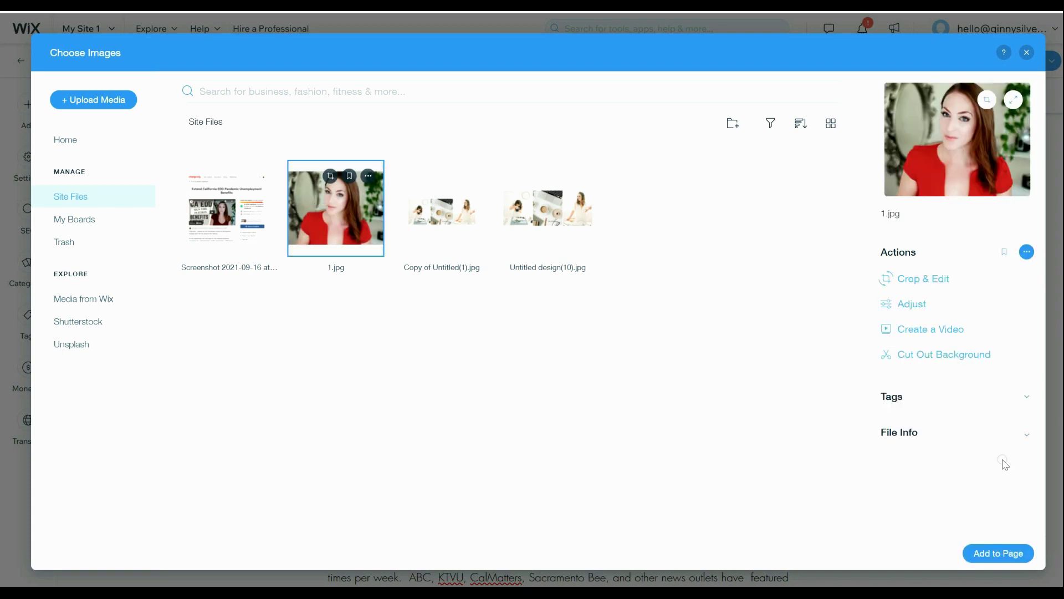
{"action": "left_click", "coordinate": [998, 553]}
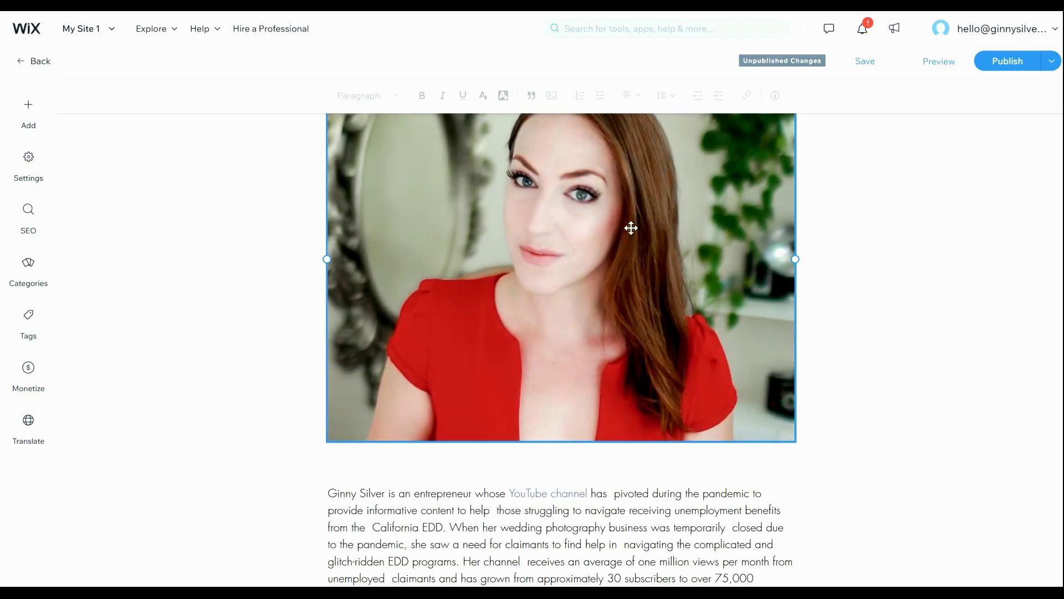
Step: Shrink the headshot, float it left of the bio with wrapping, and open it in Photo Studio
{"action": "left_click", "coordinate": [654, 289]}
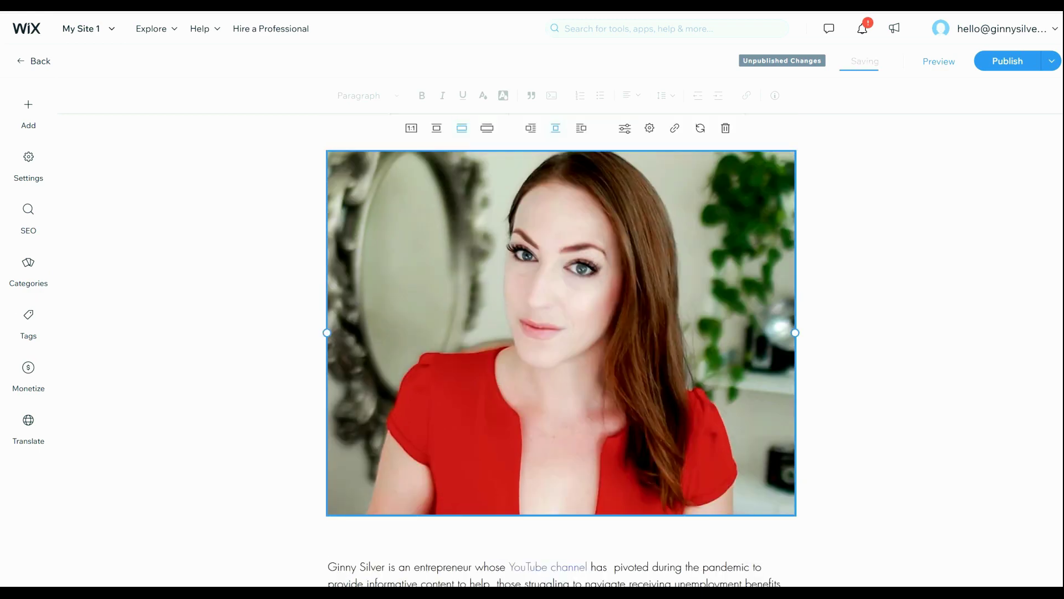
{"action": "left_click", "coordinate": [532, 161]}
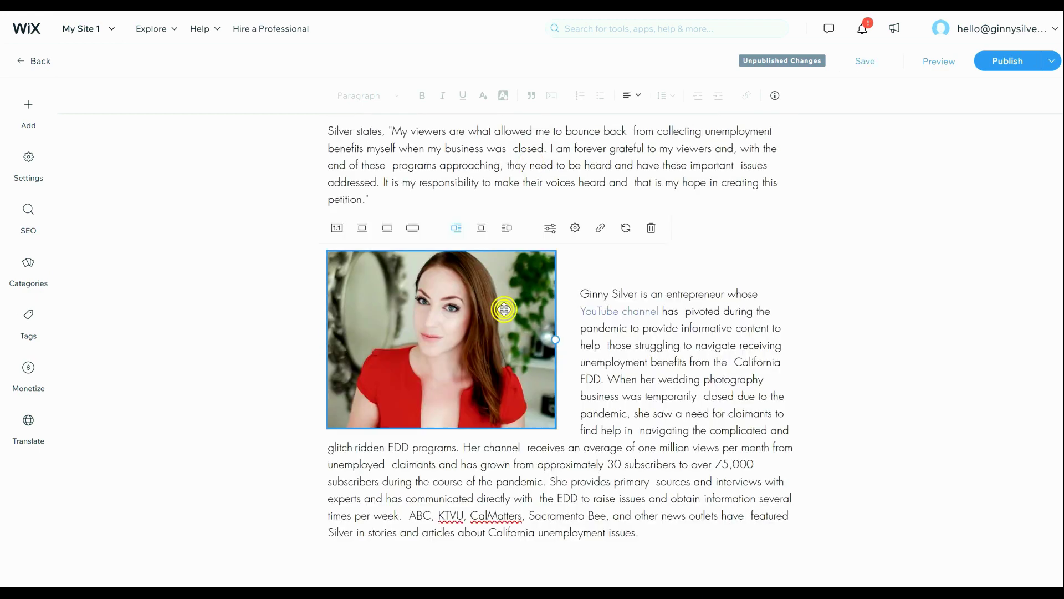
{"action": "left_click", "coordinate": [549, 230]}
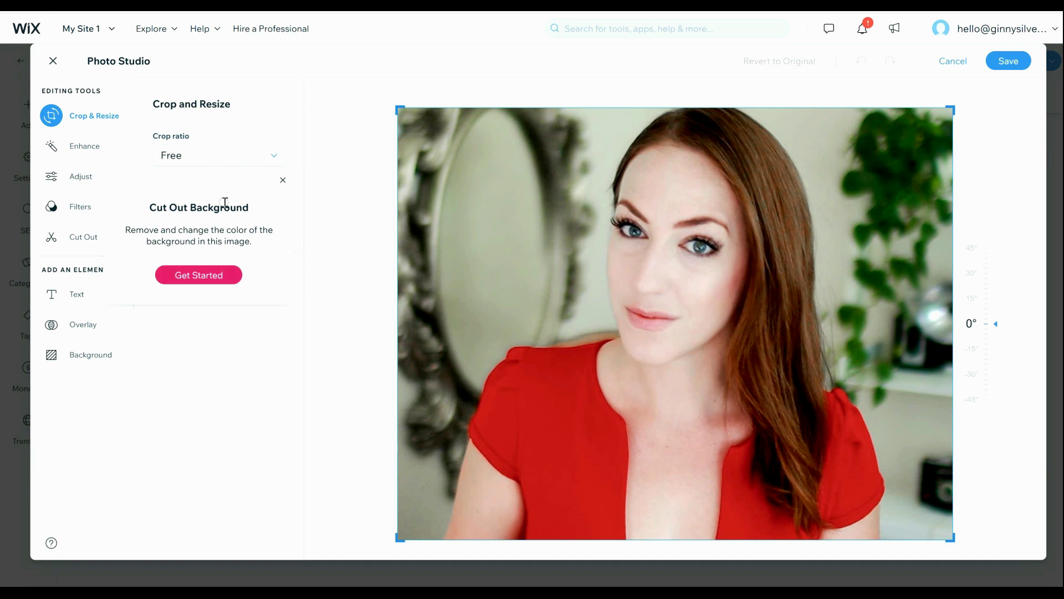
Step: Cut out the headshot's background and switch on Auto Enhance
{"action": "left_click", "coordinate": [225, 276]}
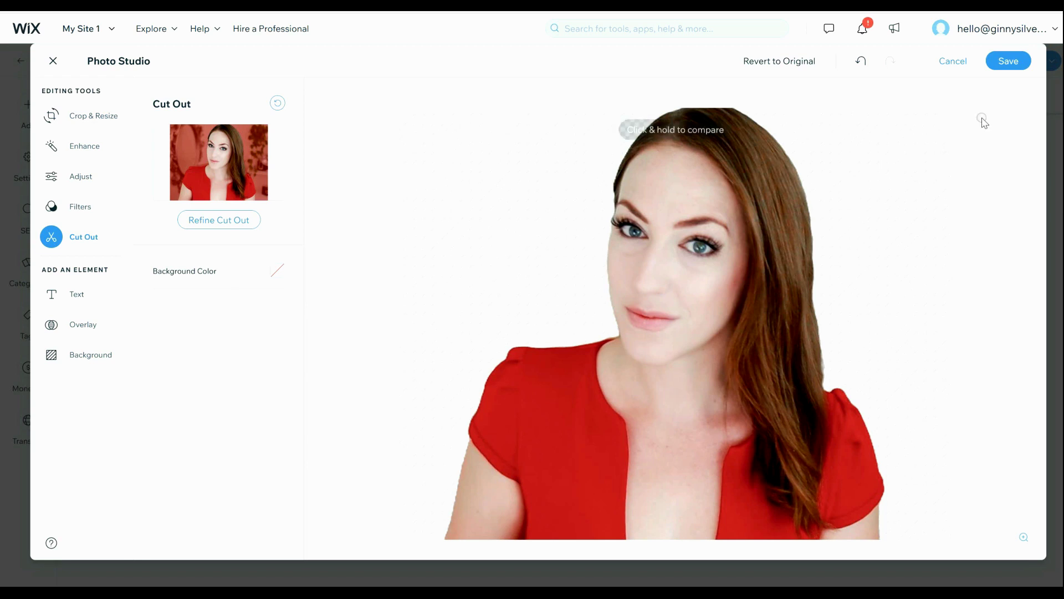
{"action": "left_click", "coordinate": [1014, 63]}
{"action": "left_click", "coordinate": [80, 149]}
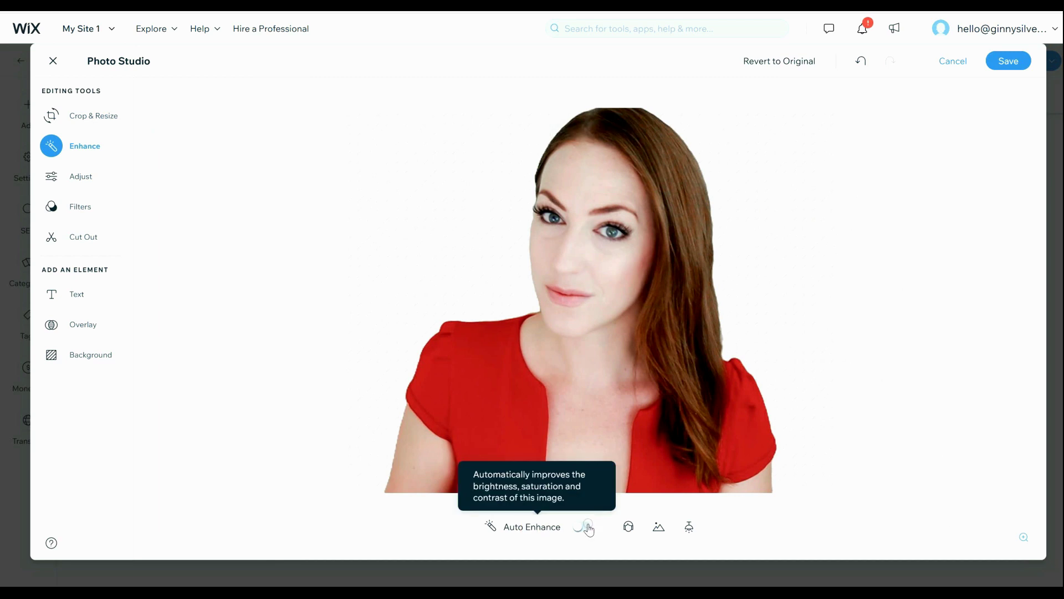
{"action": "left_click", "coordinate": [581, 526]}
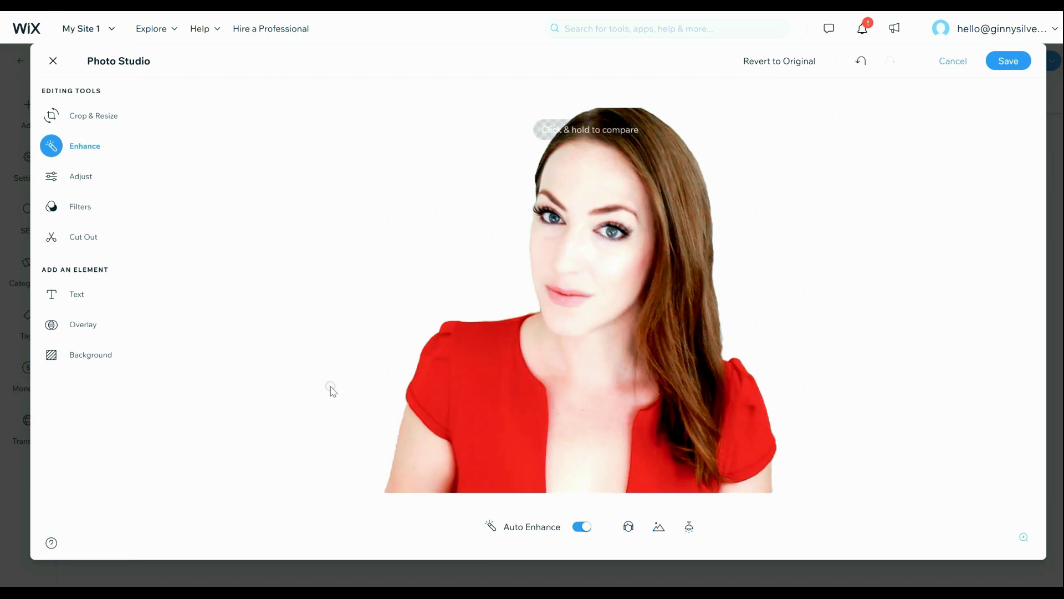
{"action": "left_click", "coordinate": [83, 177]}
Step: Lower the headshot's brightness and highlights slightly and raise its color saturation a little
{"action": "left_click", "coordinate": [219, 179]}
{"action": "left_click_drag", "start_coordinate": [219, 179], "coordinate": [214, 179]}
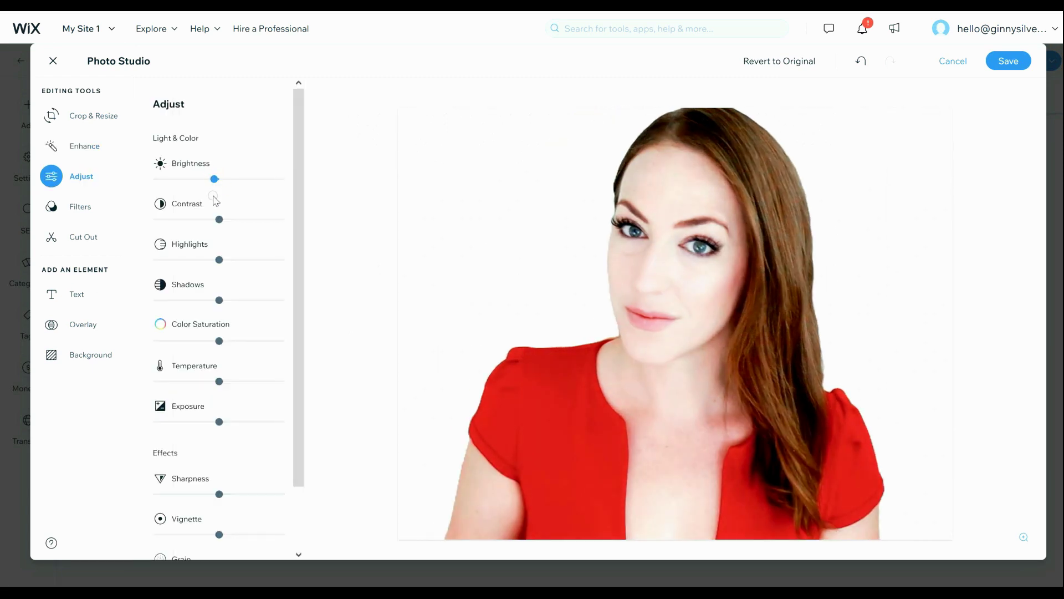
{"action": "left_click_drag", "start_coordinate": [219, 260], "coordinate": [207, 259]}
{"action": "mouse_move", "coordinate": [219, 300]}
{"action": "left_mouse_down"}
{"action": "mouse_move", "coordinate": [208, 302]}
{"action": "mouse_move", "coordinate": [218, 299]}
{"action": "left_mouse_up"}
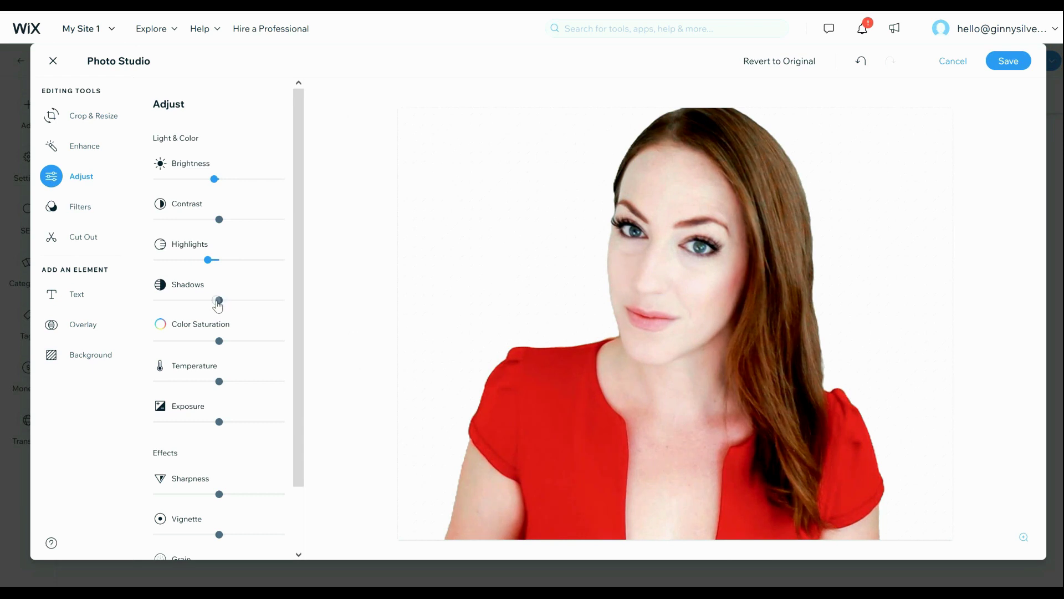
{"action": "left_click_drag", "start_coordinate": [219, 341], "coordinate": [224, 341]}
{"action": "left_click_drag", "start_coordinate": [214, 179], "coordinate": [213, 179]}
{"action": "left_click", "coordinate": [224, 341]}
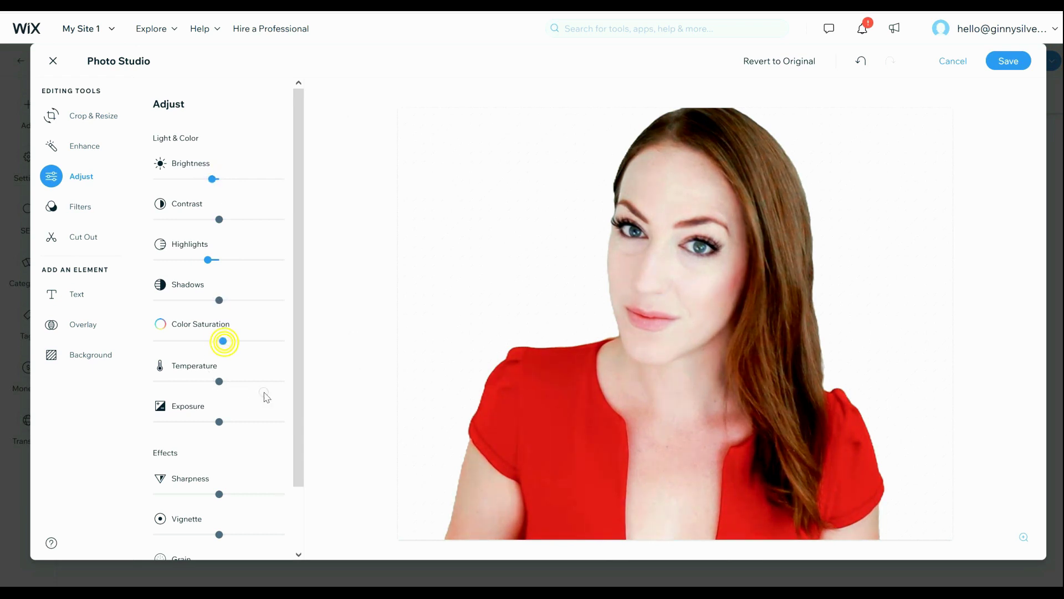
{"action": "left_click_drag", "start_coordinate": [301, 375], "coordinate": [304, 471]}
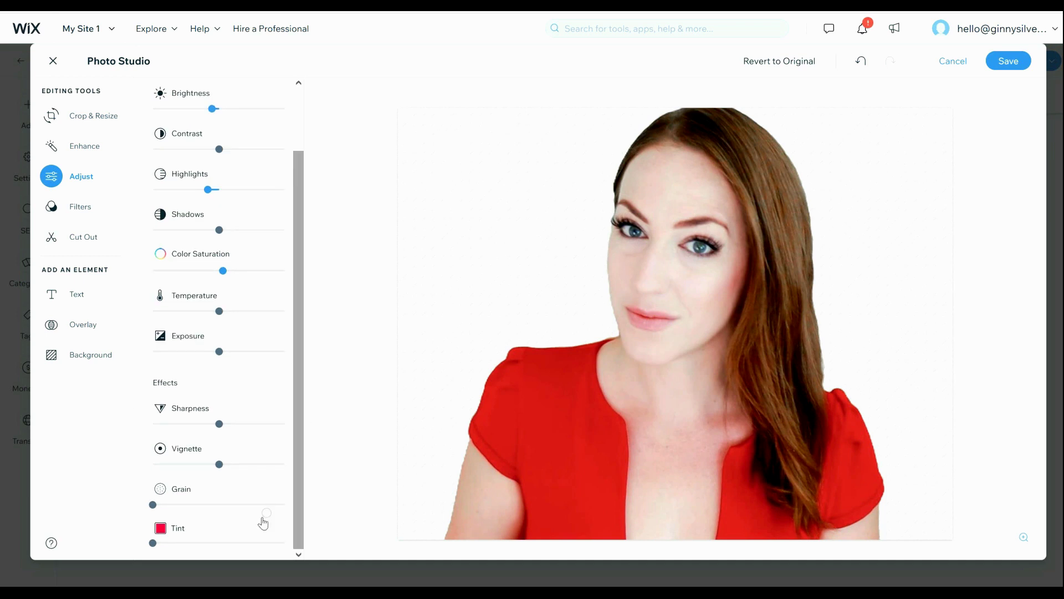
{"action": "left_click", "coordinate": [84, 205]}
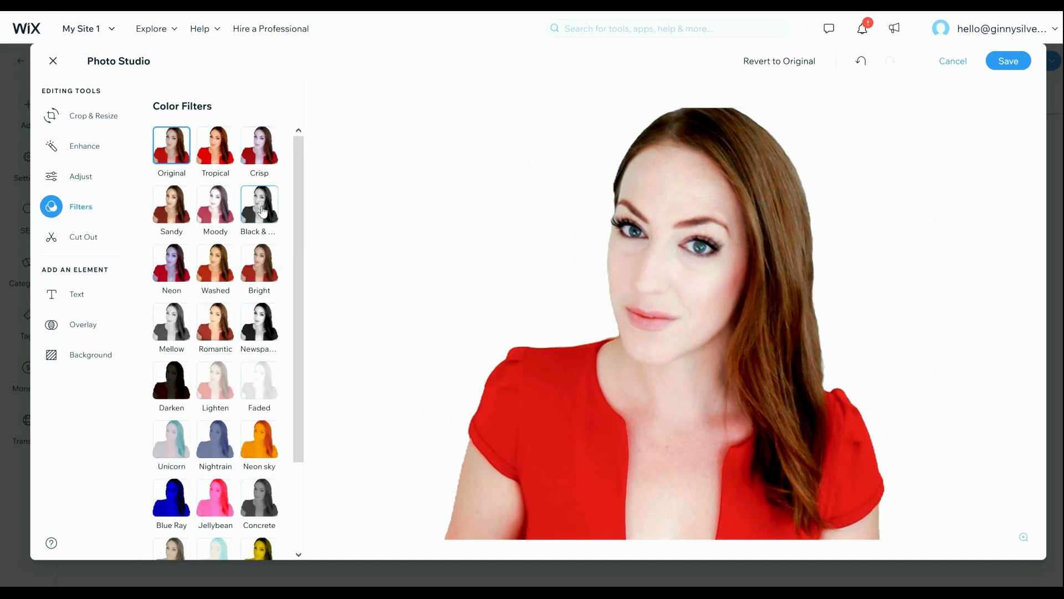
Step: Preview the Black & White and Newspaper filters, then revert the headshot to Original colours
{"action": "left_click", "coordinate": [262, 210]}
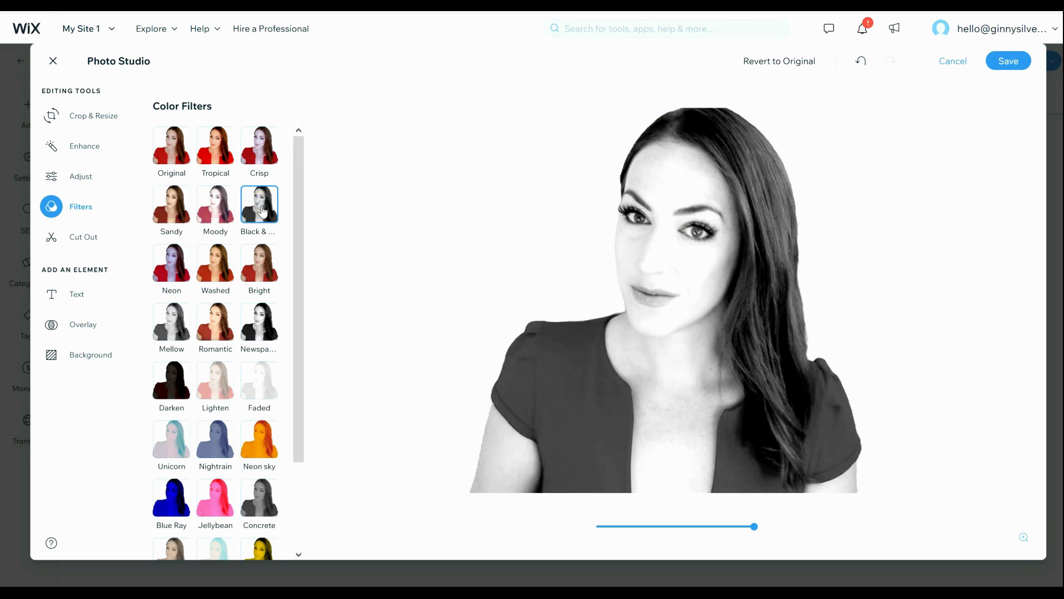
{"action": "left_click", "coordinate": [271, 321]}
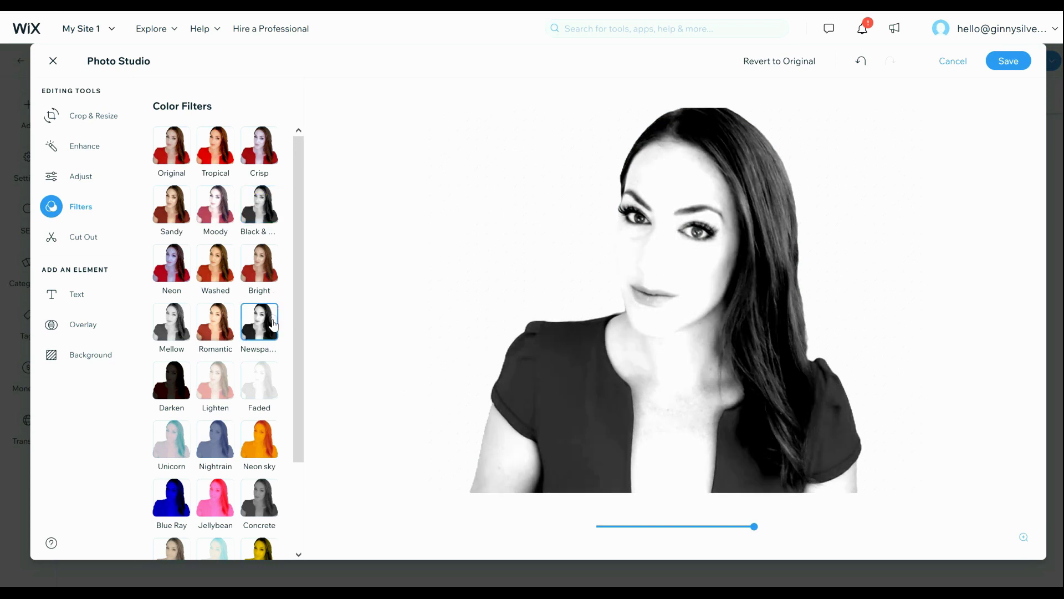
{"action": "left_click", "coordinate": [172, 148]}
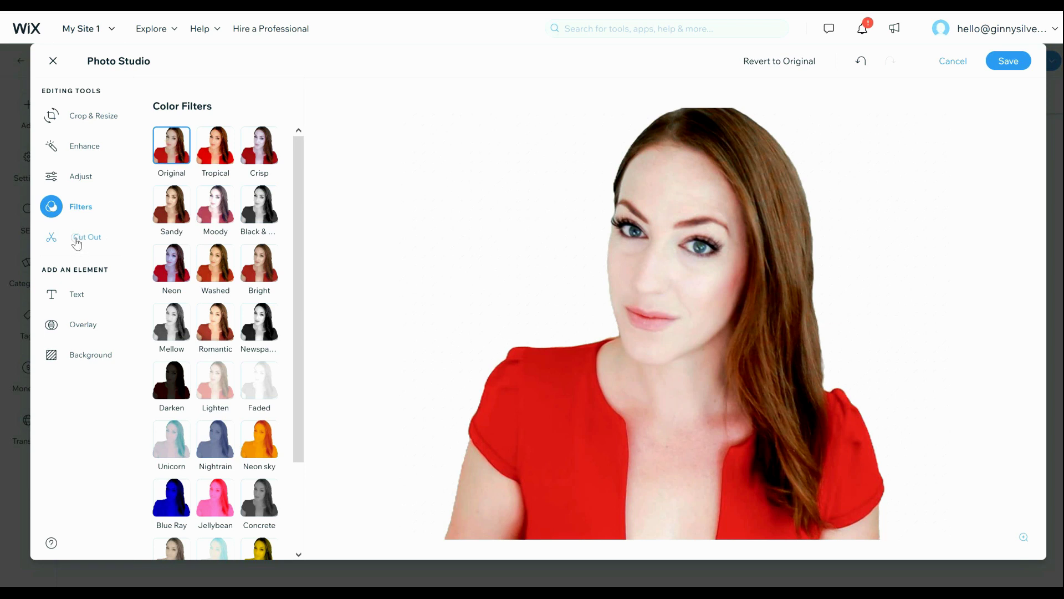
Step: Give the headshot a white brick-wall background and save it into the post
{"action": "left_click", "coordinate": [80, 356]}
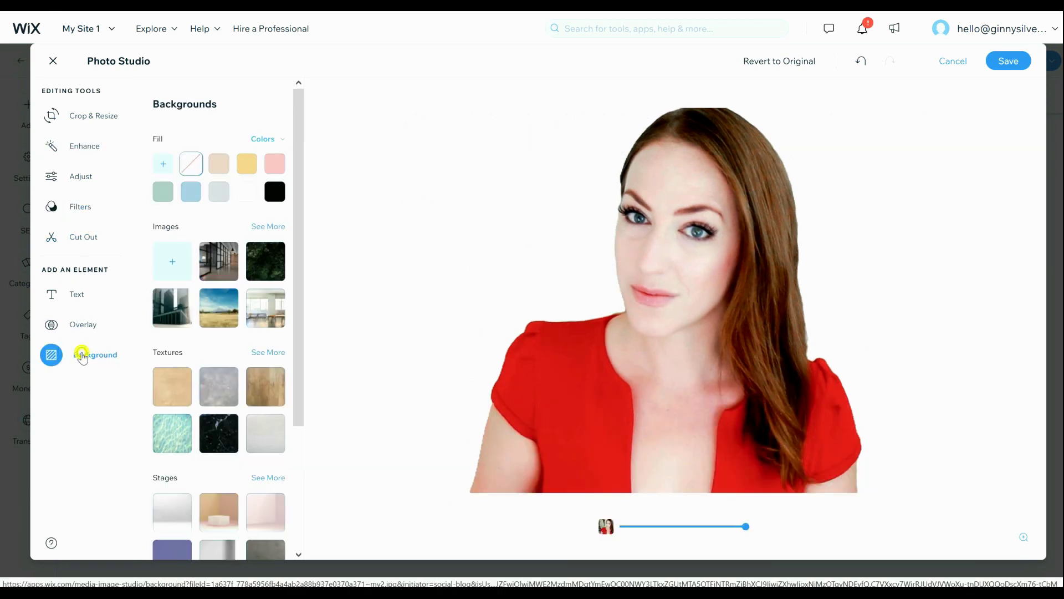
{"action": "left_click", "coordinate": [219, 271]}
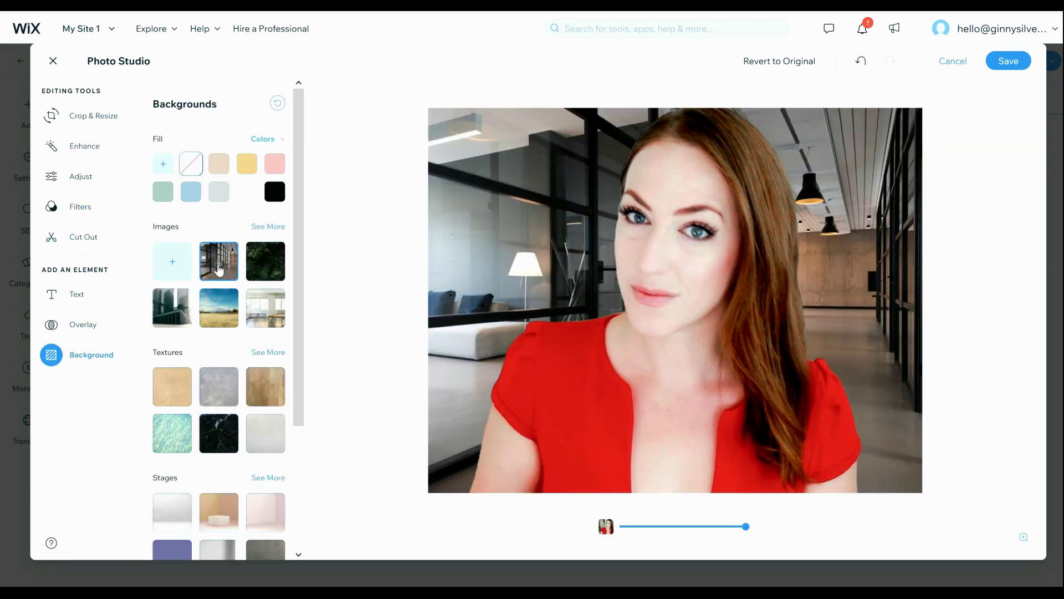
{"action": "left_click", "coordinate": [269, 313]}
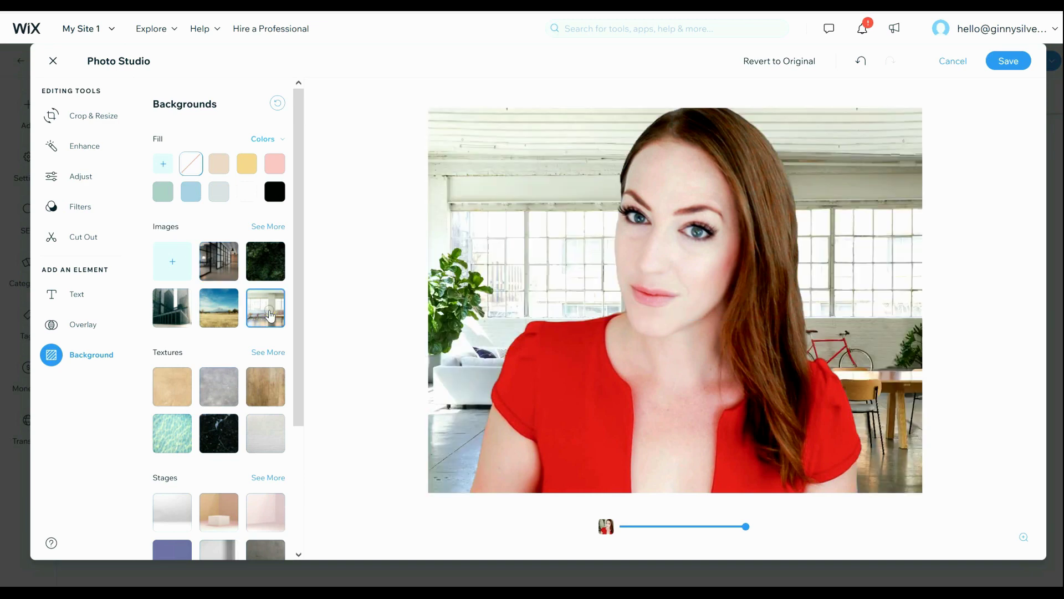
{"action": "left_click", "coordinate": [268, 440]}
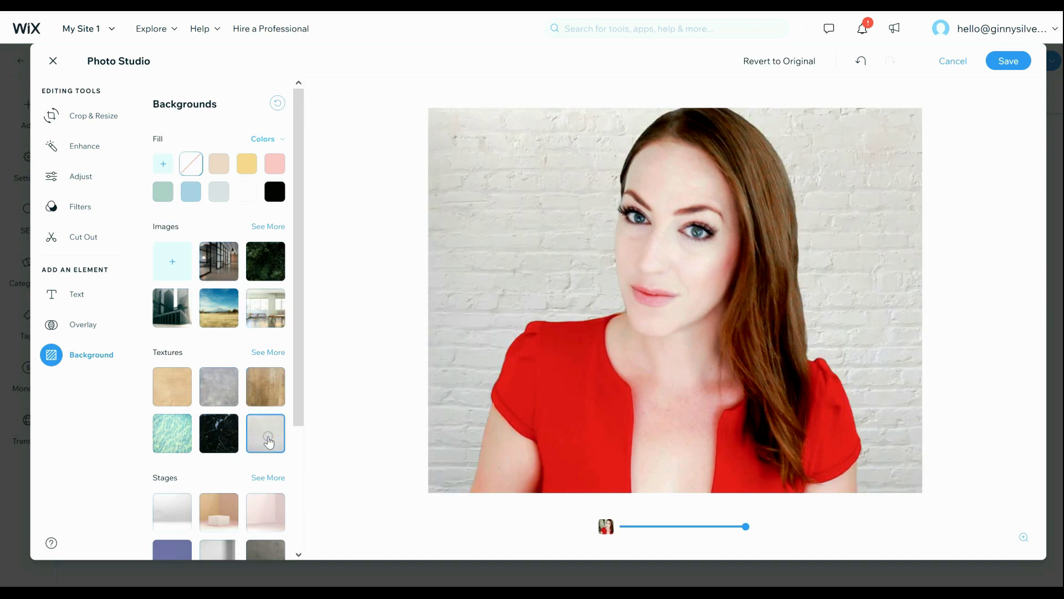
{"action": "left_click_drag", "start_coordinate": [298, 316], "coordinate": [294, 494]}
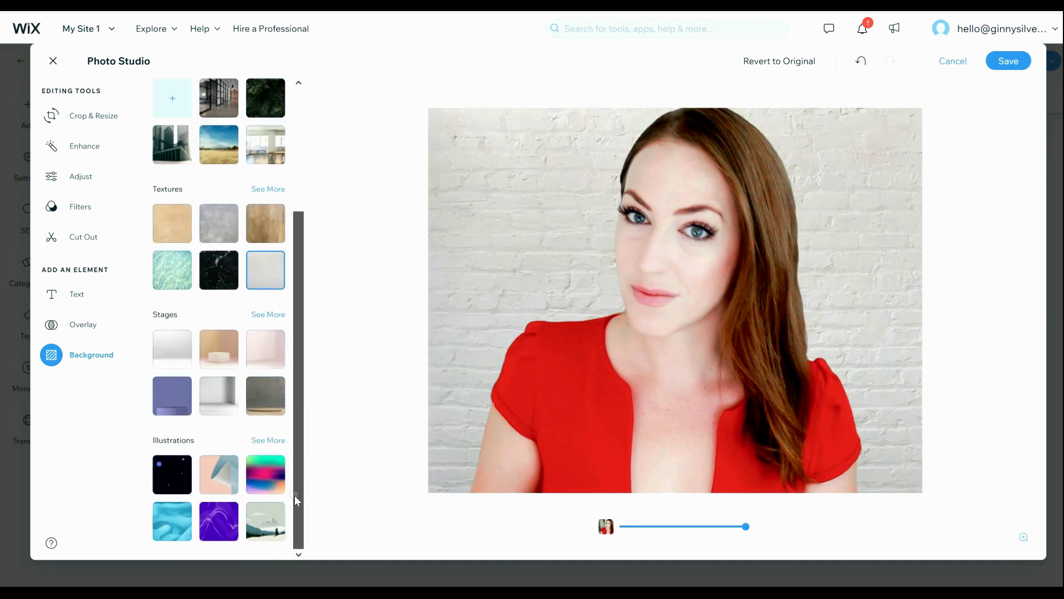
{"action": "left_click", "coordinate": [1009, 61]}
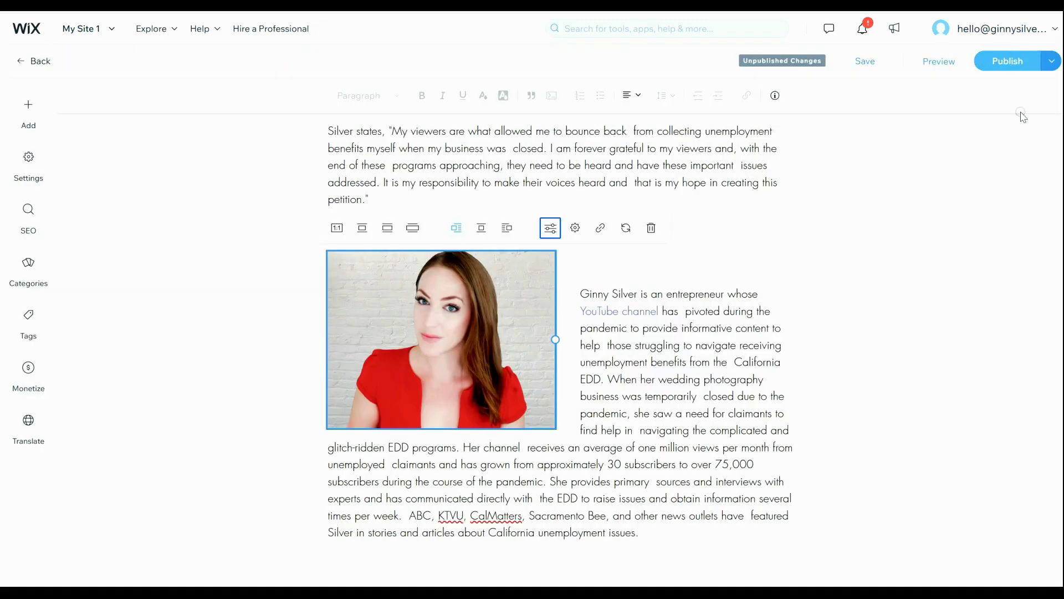
Step: Open Post Settings > General with cover image on and publish date at Publish Now
{"action": "left_click", "coordinate": [46, 114]}
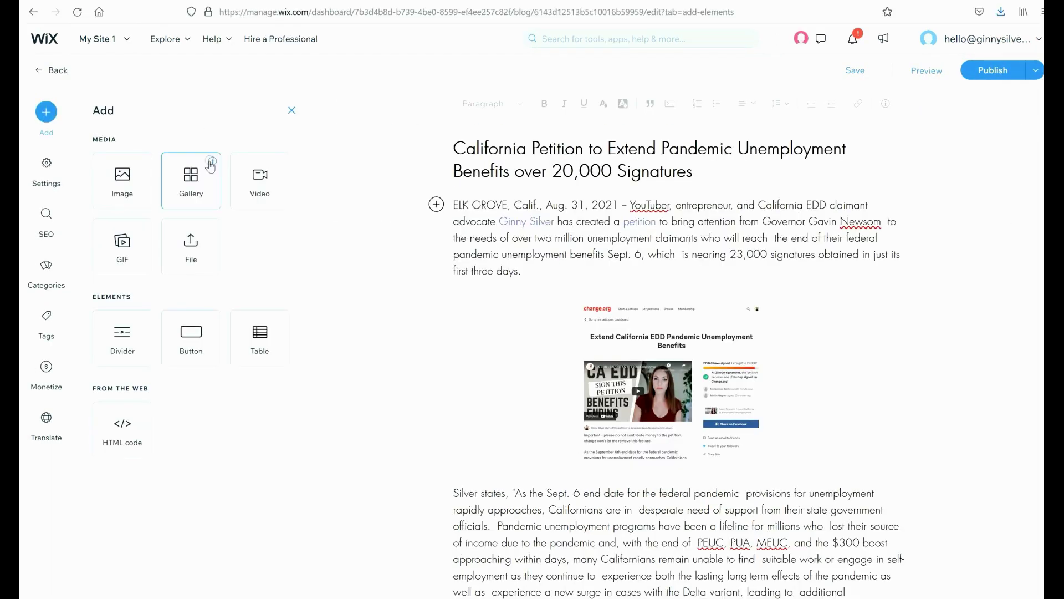
{"action": "mouse_move", "coordinate": [211, 165]}
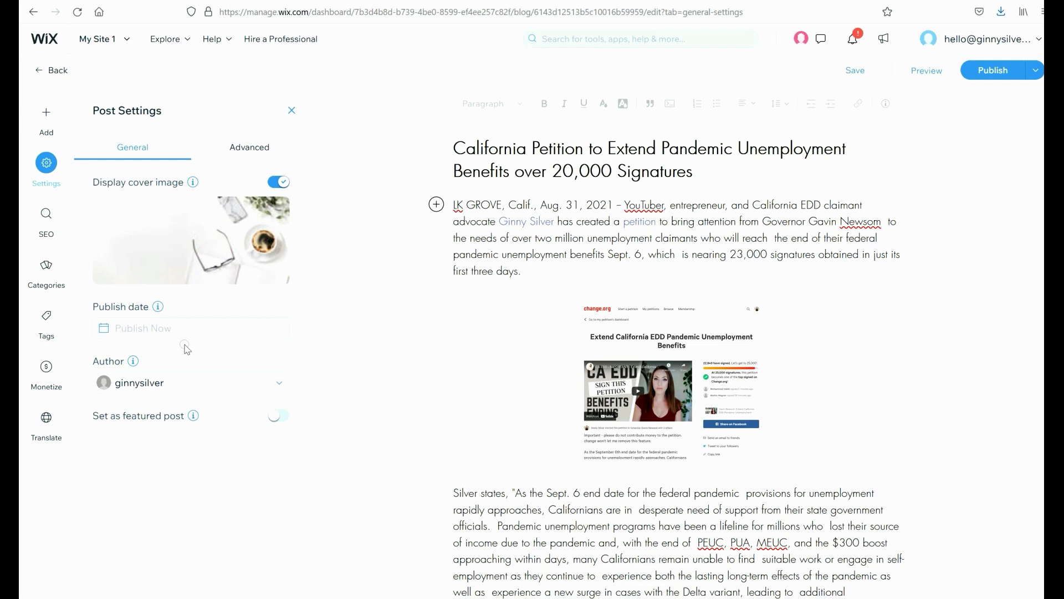
Step: Publish the press release post and create an email campaign from the confirmation dialog
{"action": "left_click", "coordinate": [991, 69]}
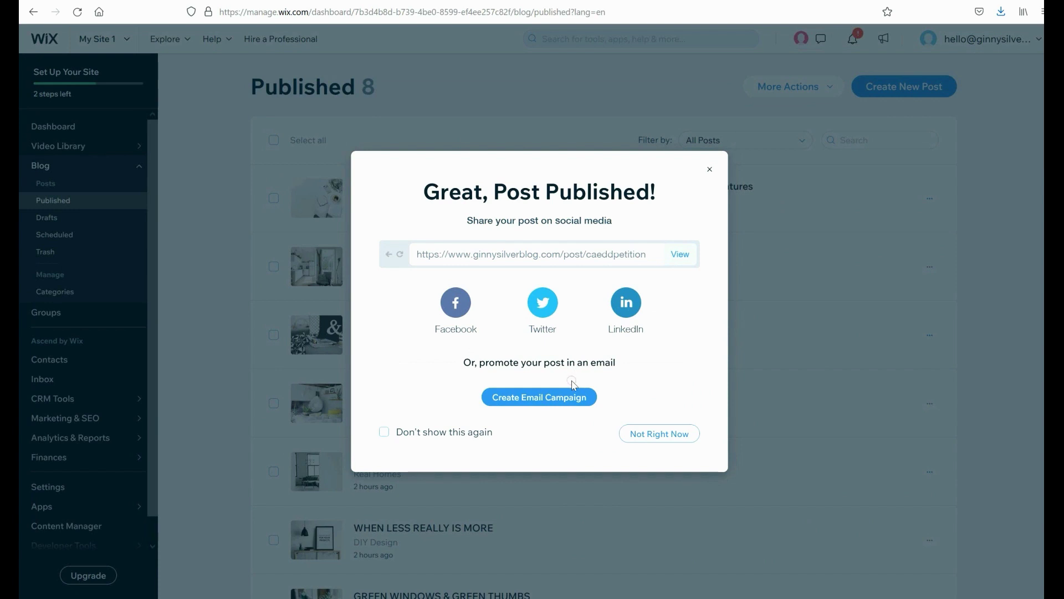
{"action": "left_click", "coordinate": [570, 398]}
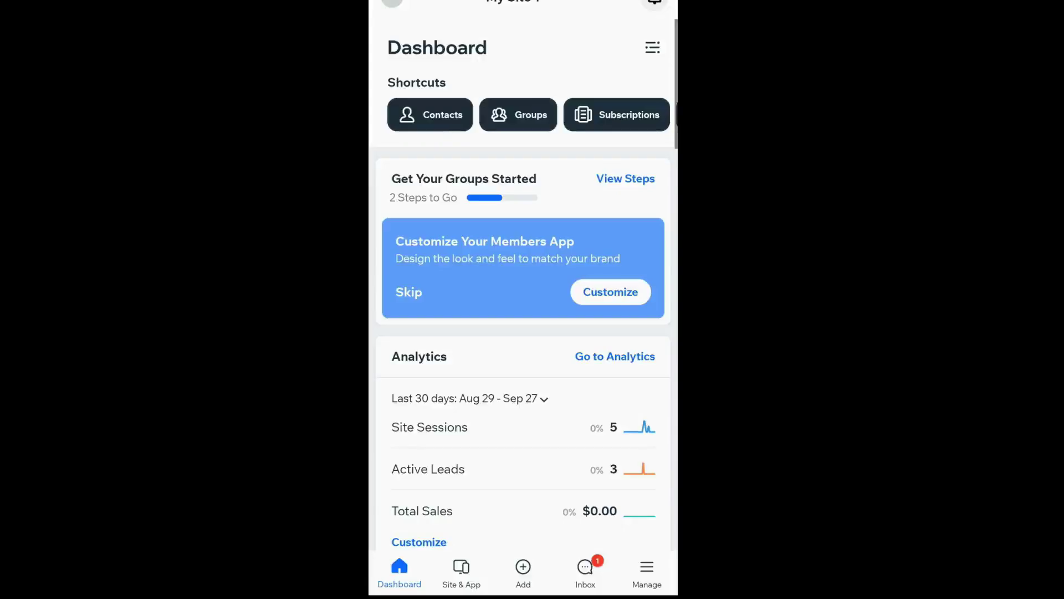
Step: Review the phone Dashboard cards and Quick Actions sheet, then go to site management
{"action": "scroll", "coordinate": [523, 277], "scroll_direction": "down", "scroll_amount": 5}
{"action": "scroll", "coordinate": [523, 285], "scroll_direction": "down", "scroll_amount": 8}
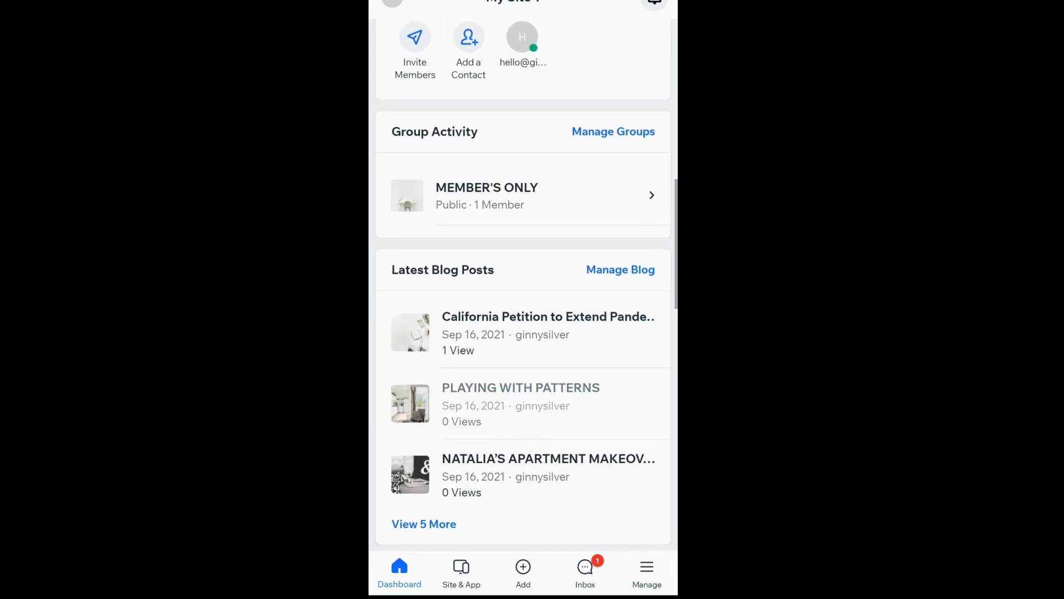
{"action": "scroll", "coordinate": [523, 284], "scroll_direction": "down", "scroll_amount": 3}
{"action": "left_click", "coordinate": [523, 571]}
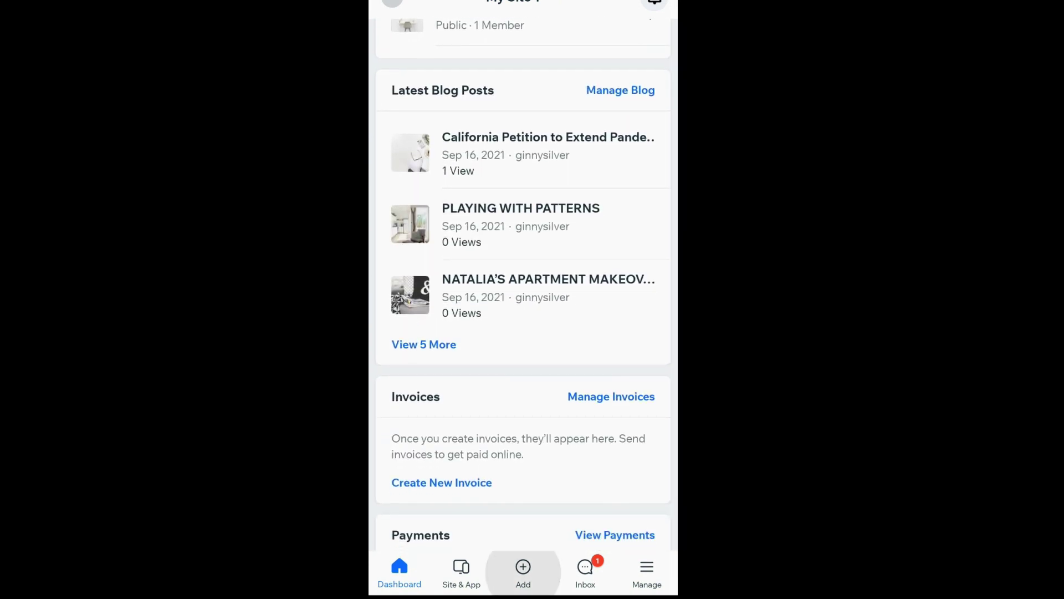
{"action": "key", "text": "Escape"}
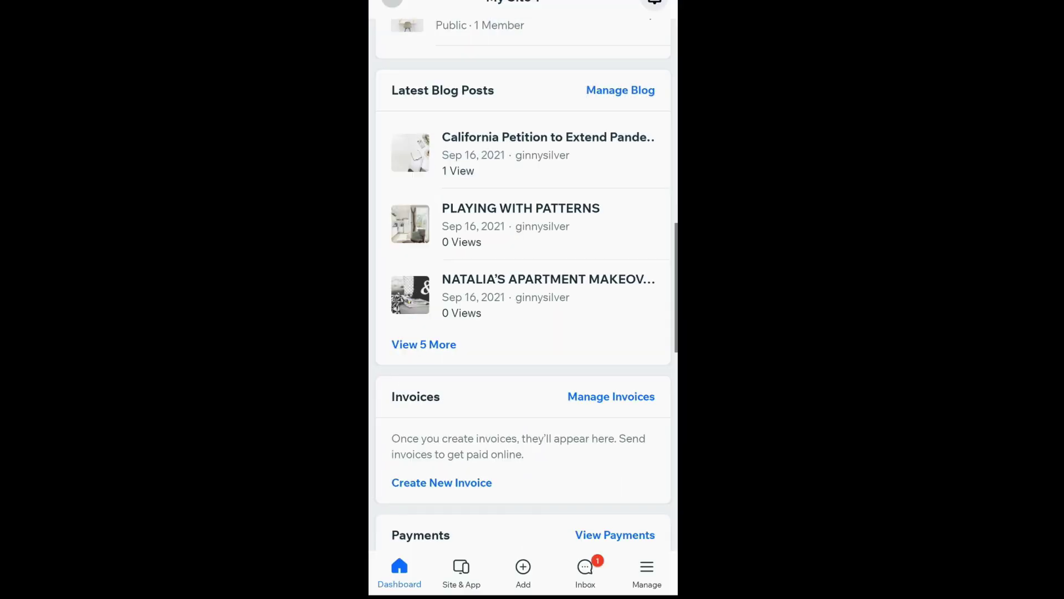
{"action": "scroll", "coordinate": [523, 285], "scroll_direction": "down", "scroll_amount": 6}
{"action": "scroll", "coordinate": [523, 285], "scroll_direction": "down", "scroll_amount": 8}
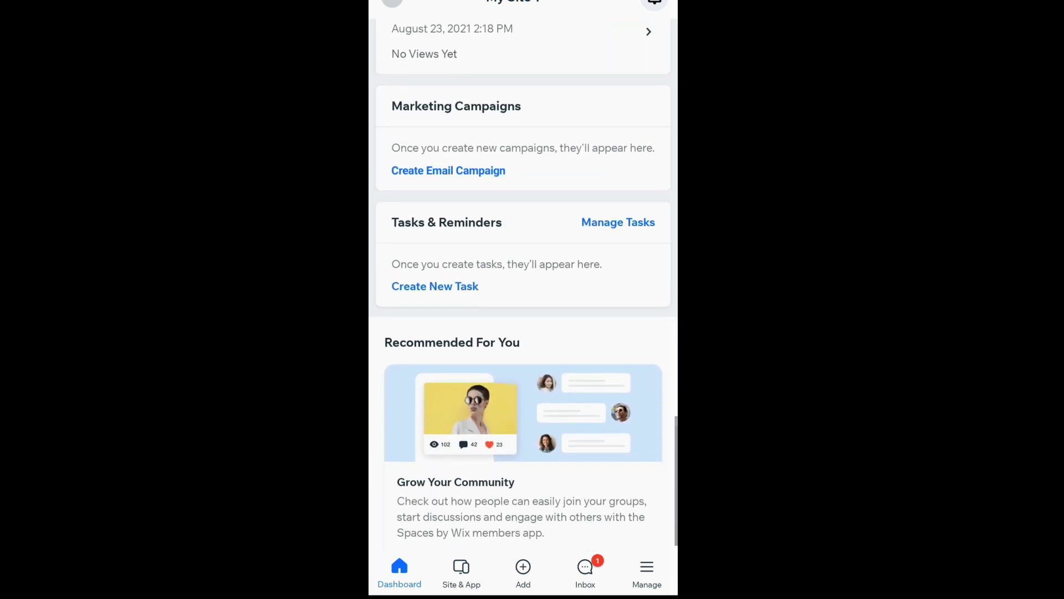
{"action": "left_click", "coordinate": [523, 571]}
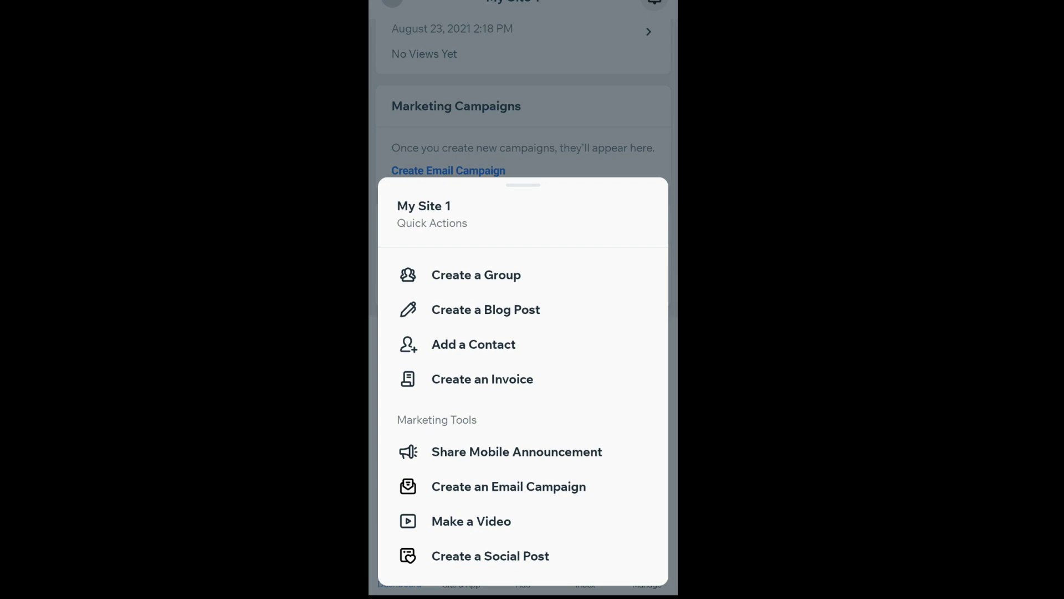
{"action": "key", "text": "Escape"}
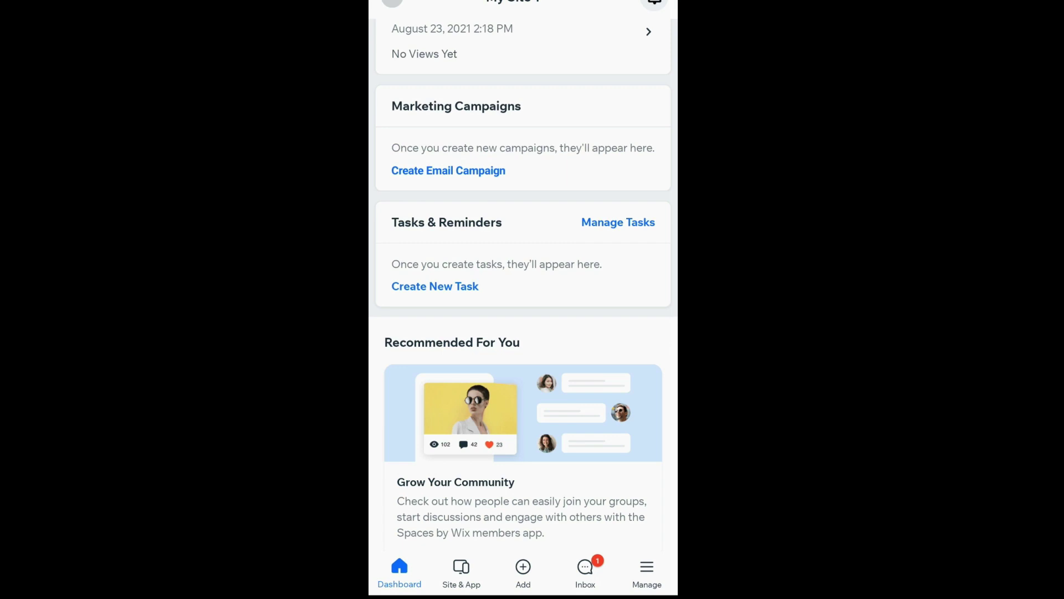
{"action": "left_click", "coordinate": [646, 571]}
Step: From Blog's published posts list, with the petition post first, start a blank new post
{"action": "left_click", "coordinate": [442, 282]}
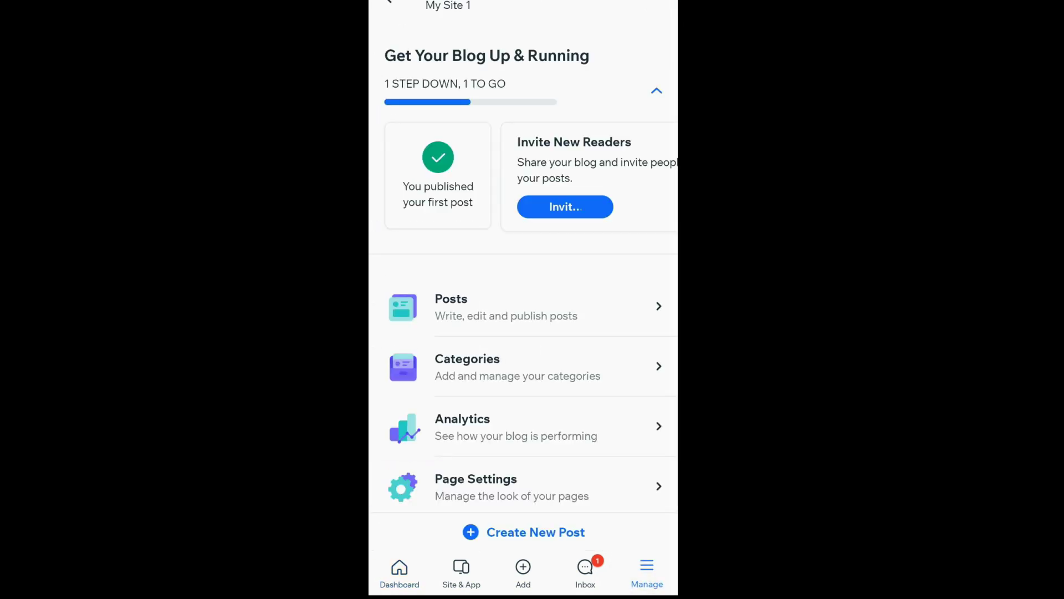
{"action": "scroll", "coordinate": [523, 266], "scroll_direction": "down", "scroll_amount": 1}
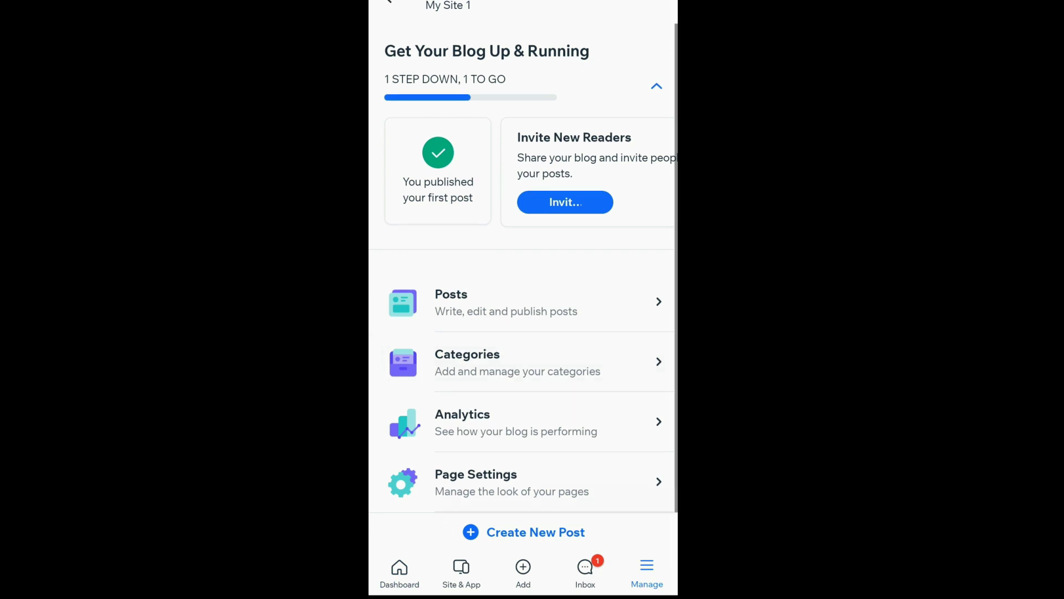
{"action": "left_click", "coordinate": [506, 302]}
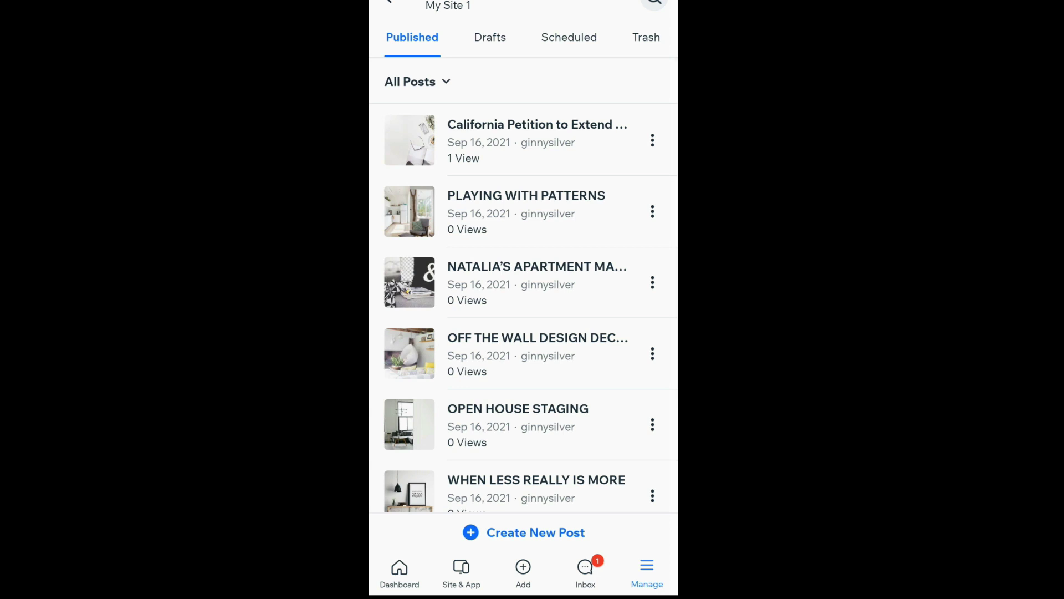
{"action": "scroll", "coordinate": [524, 409], "scroll_direction": "down", "scroll_amount": 2}
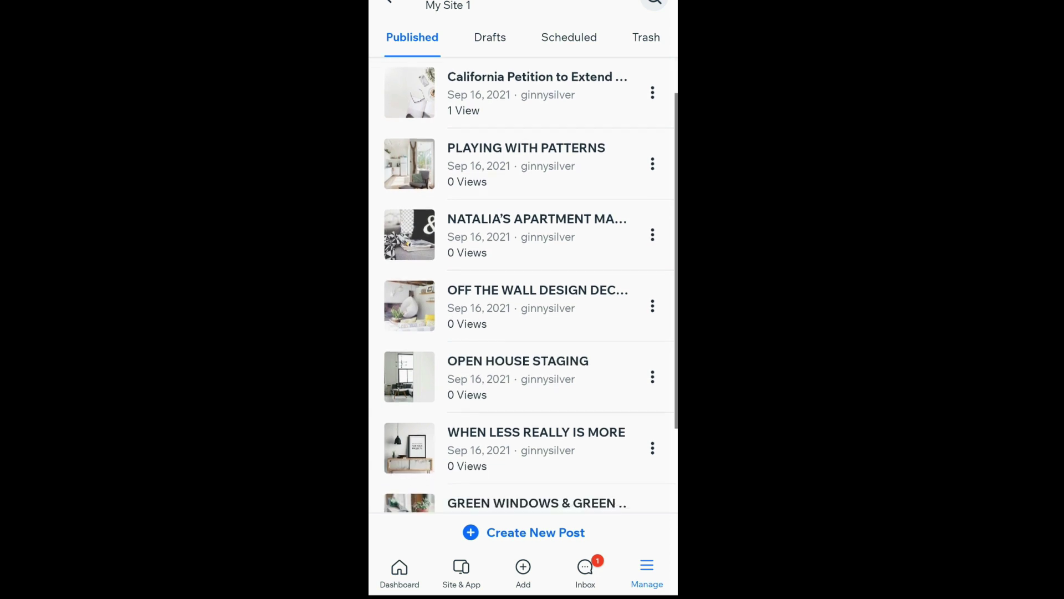
{"action": "scroll", "coordinate": [523, 277], "scroll_direction": "up", "scroll_amount": 2}
{"action": "left_click", "coordinate": [535, 532]}
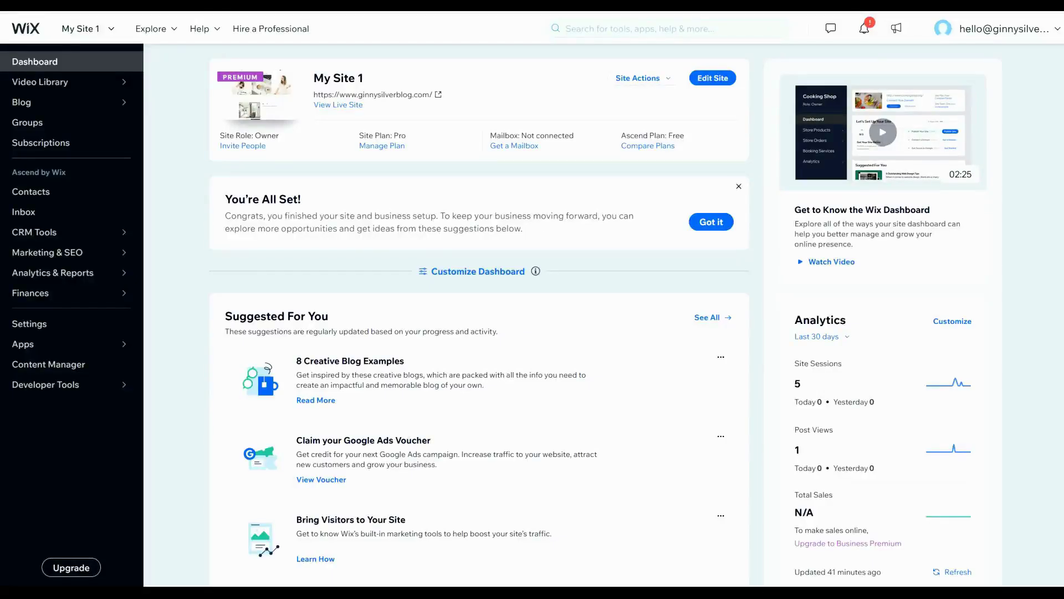
Step: Open Roles & Permissions and bring up the list of site roles
{"action": "scroll", "coordinate": [606, 315], "scroll_direction": "down", "scroll_amount": 10}
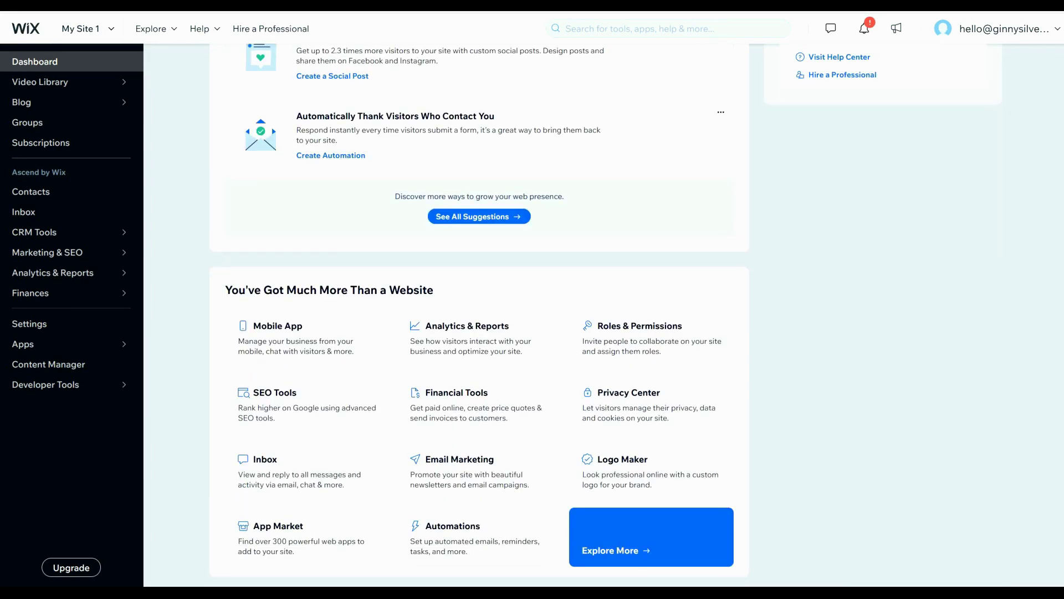
{"action": "left_click", "coordinate": [655, 336]}
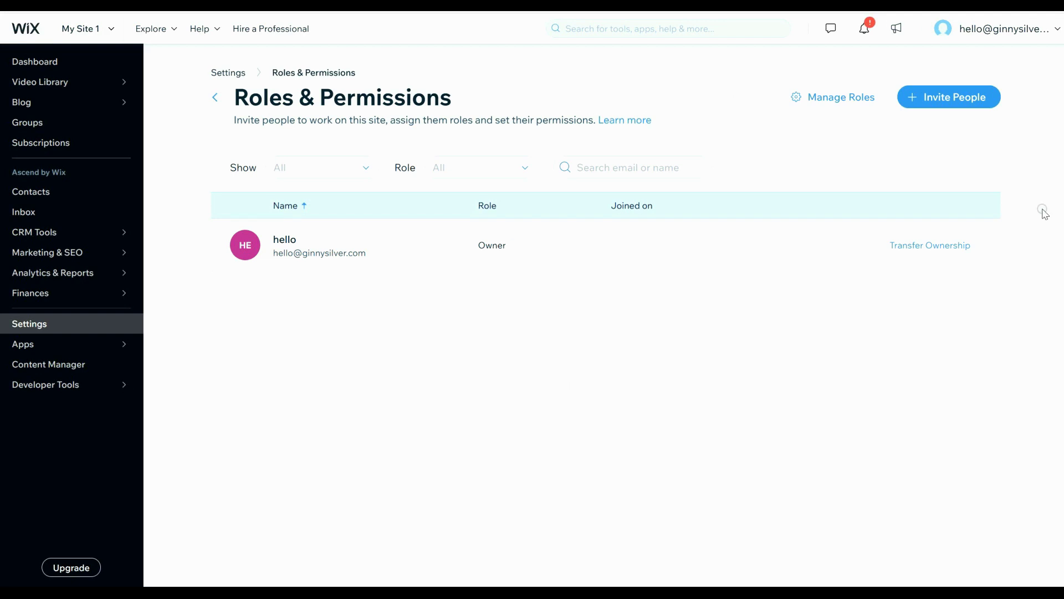
{"action": "scroll", "coordinate": [1063, 167], "scroll_direction": "down", "scroll_amount": 1}
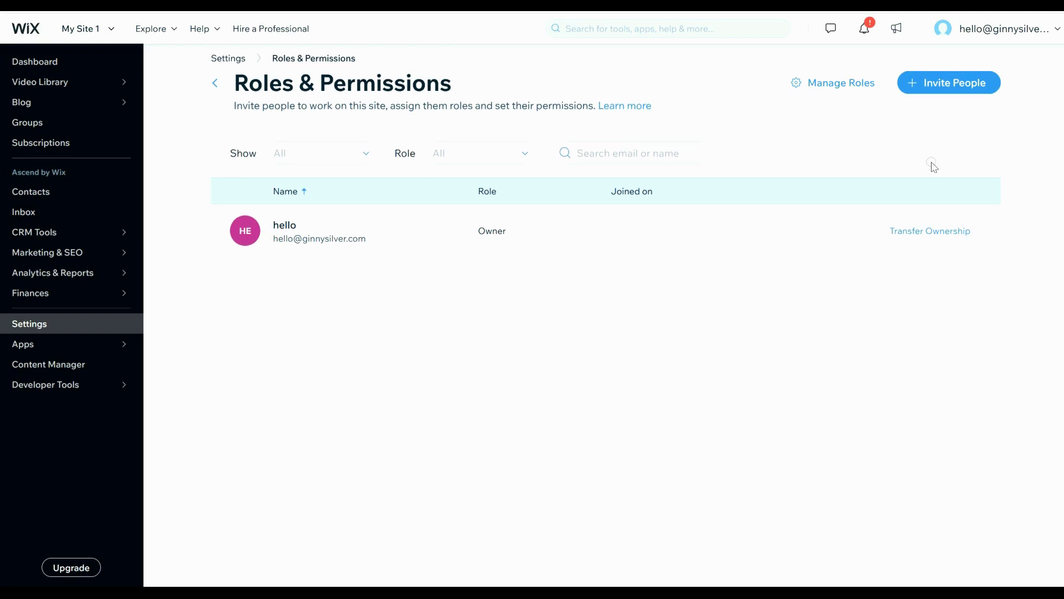
{"action": "left_click", "coordinate": [846, 84]}
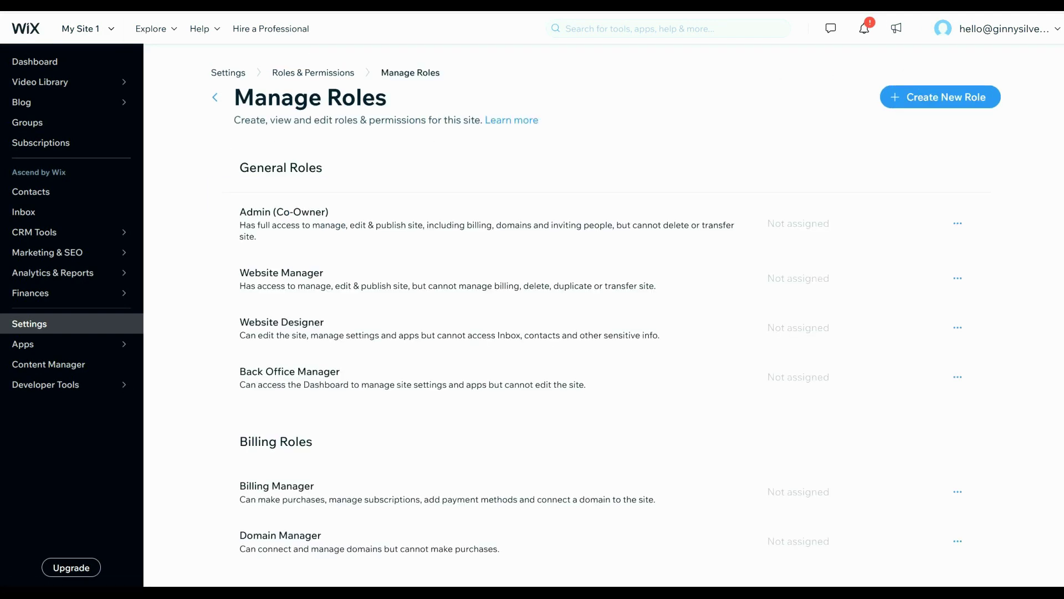
{"action": "scroll", "coordinate": [606, 310], "scroll_direction": "down", "scroll_amount": 3}
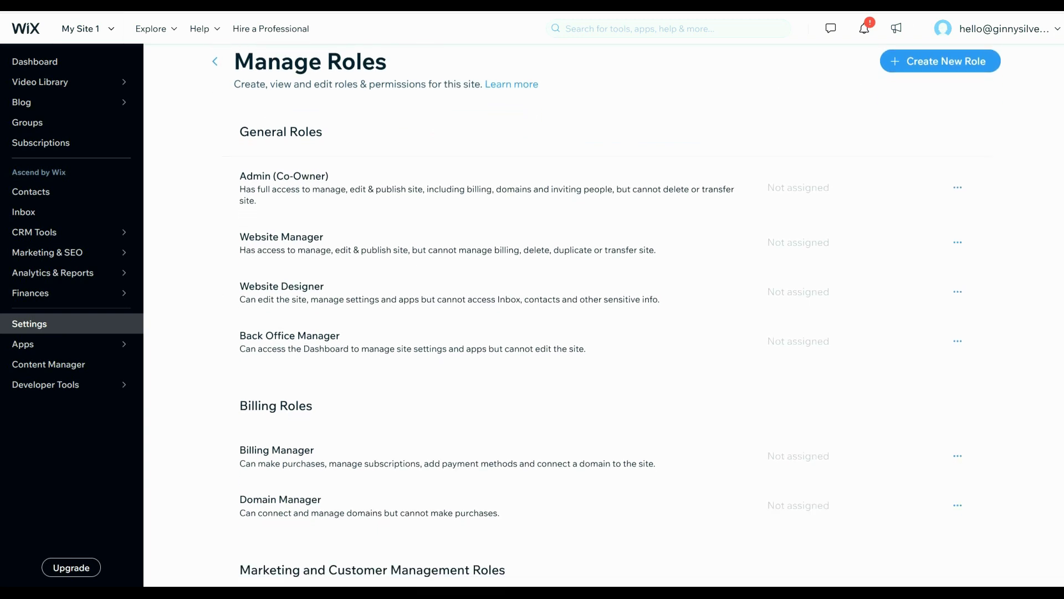
{"action": "scroll", "coordinate": [601, 333], "scroll_direction": "down", "scroll_amount": 3}
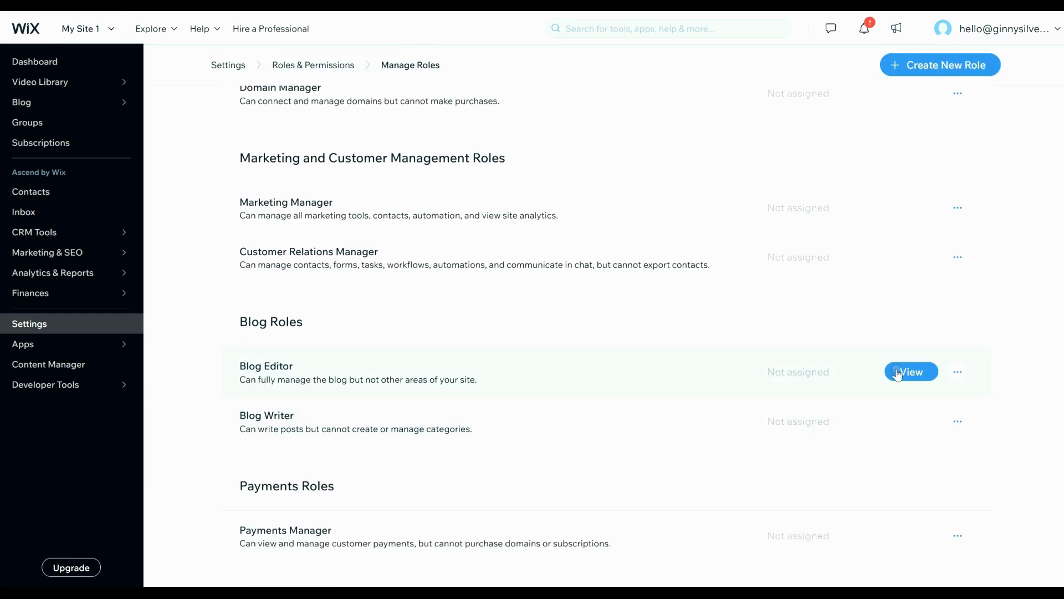
Step: Invite someone with the Blog Editor role and review its permissions
{"action": "left_click", "coordinate": [958, 372]}
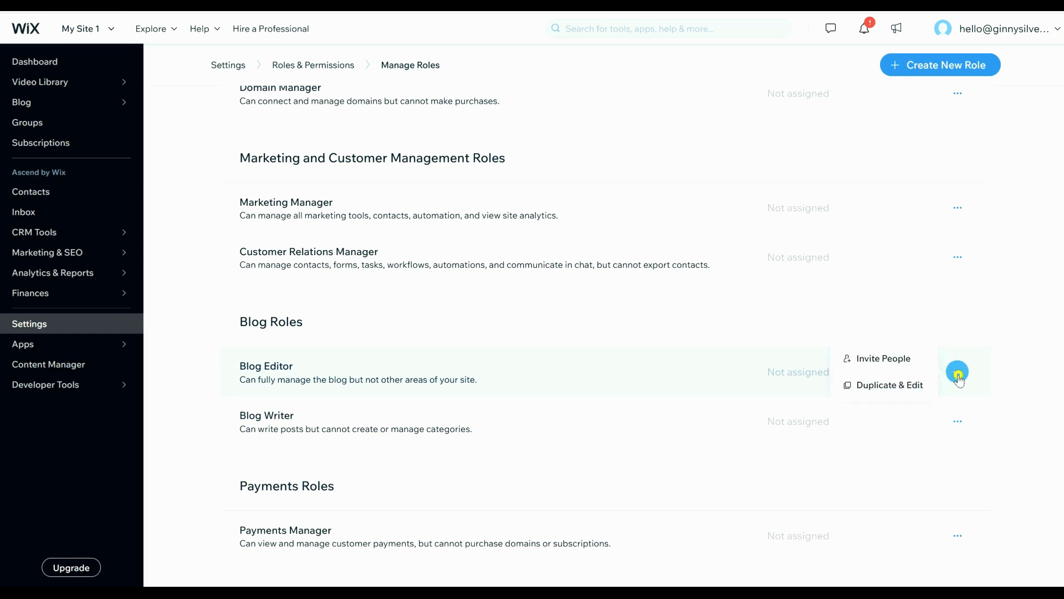
{"action": "left_click", "coordinate": [908, 359]}
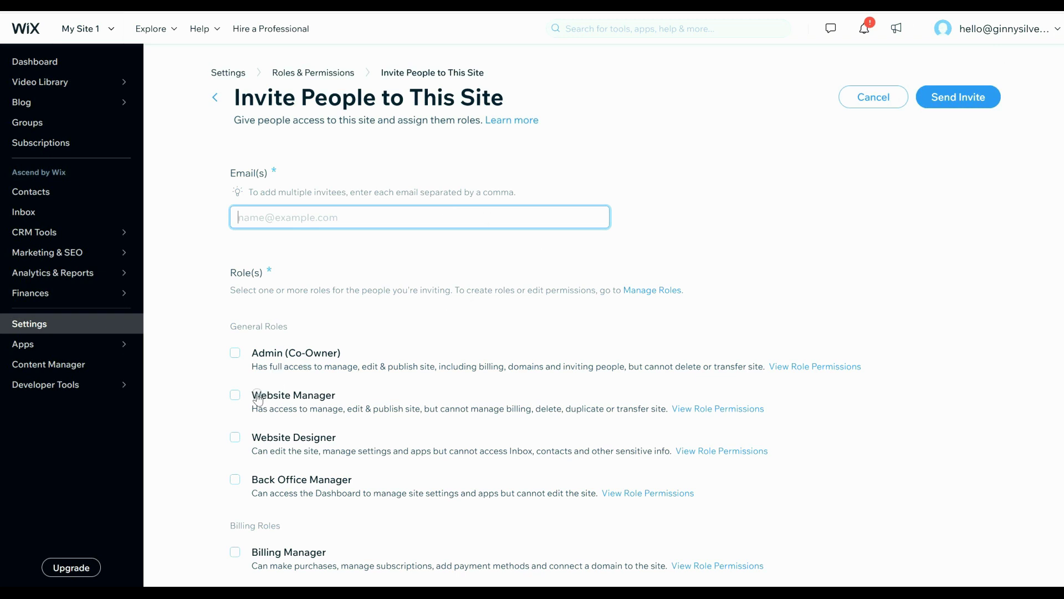
{"action": "left_click", "coordinate": [236, 355]}
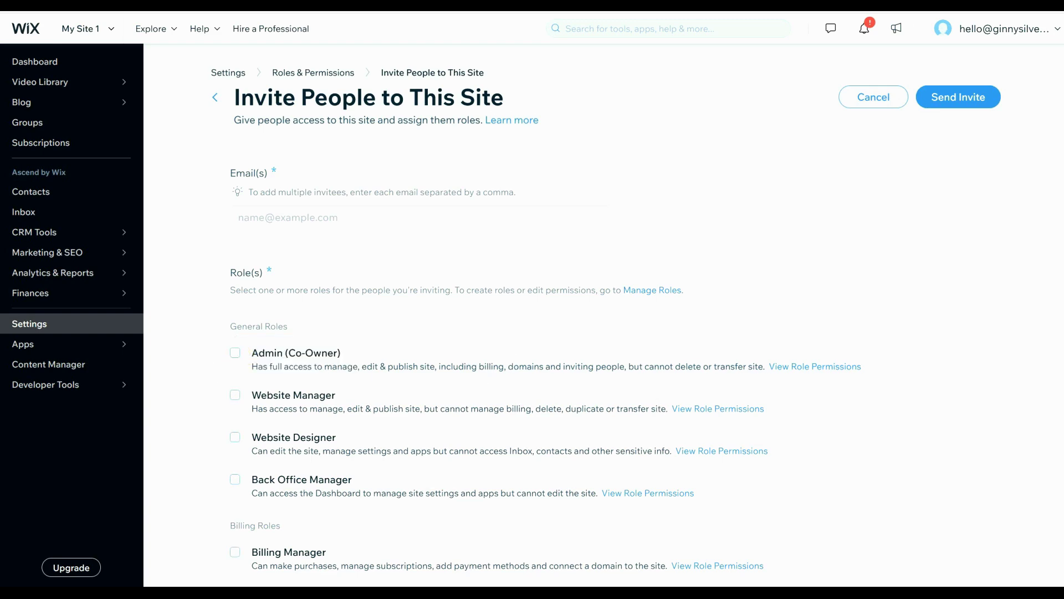
{"action": "scroll", "coordinate": [358, 373], "scroll_direction": "down", "scroll_amount": 8}
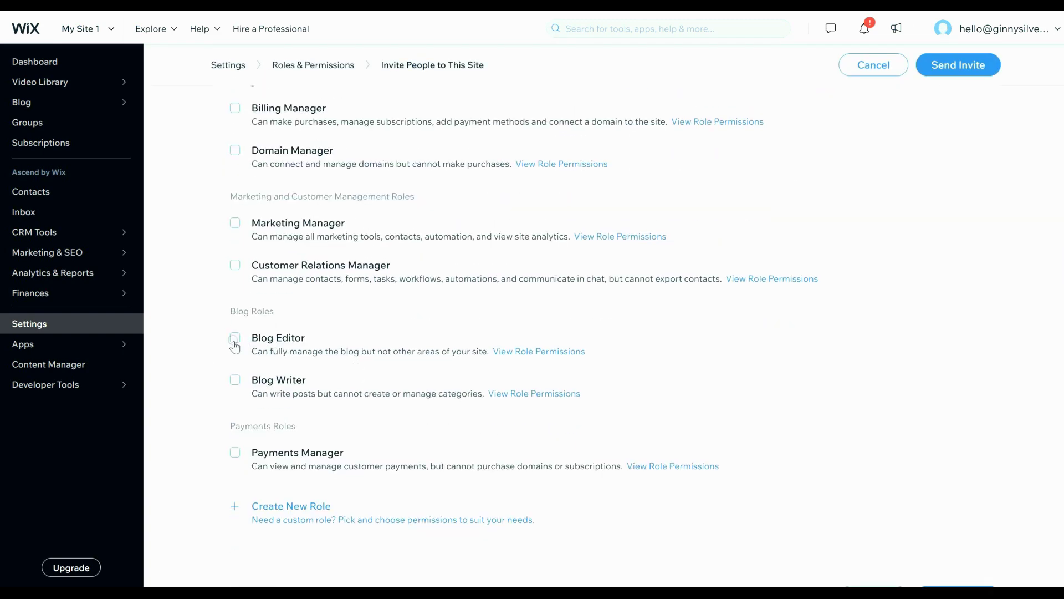
{"action": "left_click", "coordinate": [235, 338]}
{"action": "mouse_move", "coordinate": [238, 382]}
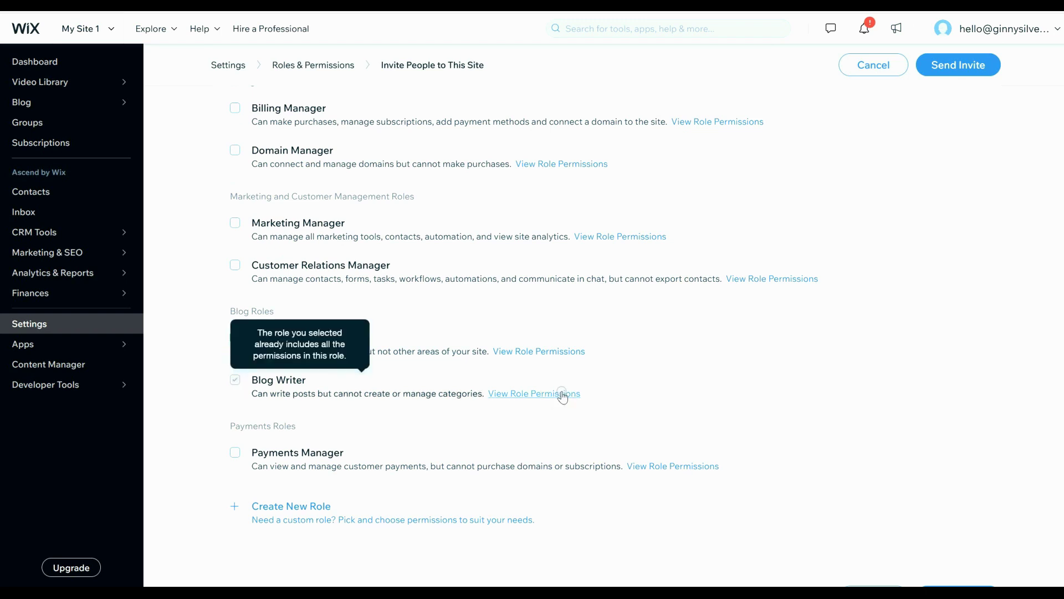
{"action": "left_click", "coordinate": [569, 356]}
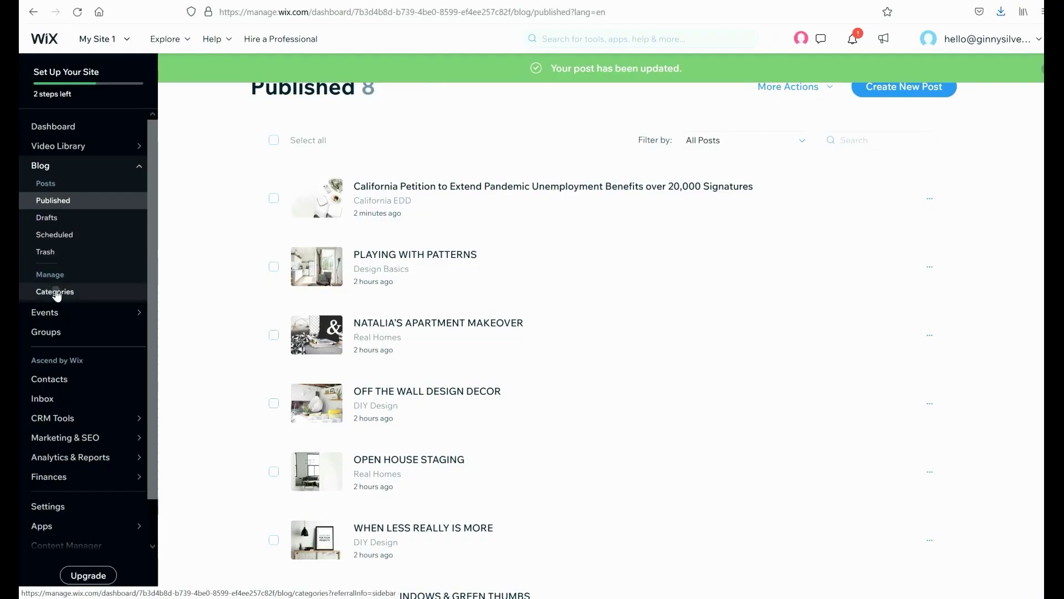
Step: From Marketing Home, start Get found on Google, keeping 'My Site 1' as the site name
{"action": "mouse_move", "coordinate": [65, 443]}
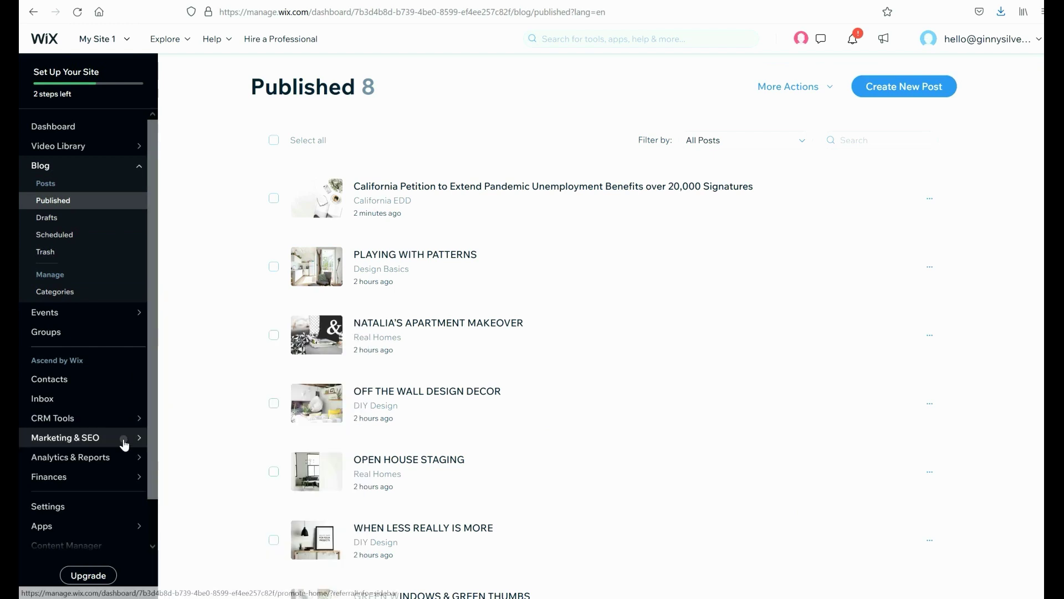
{"action": "mouse_move", "coordinate": [127, 442]}
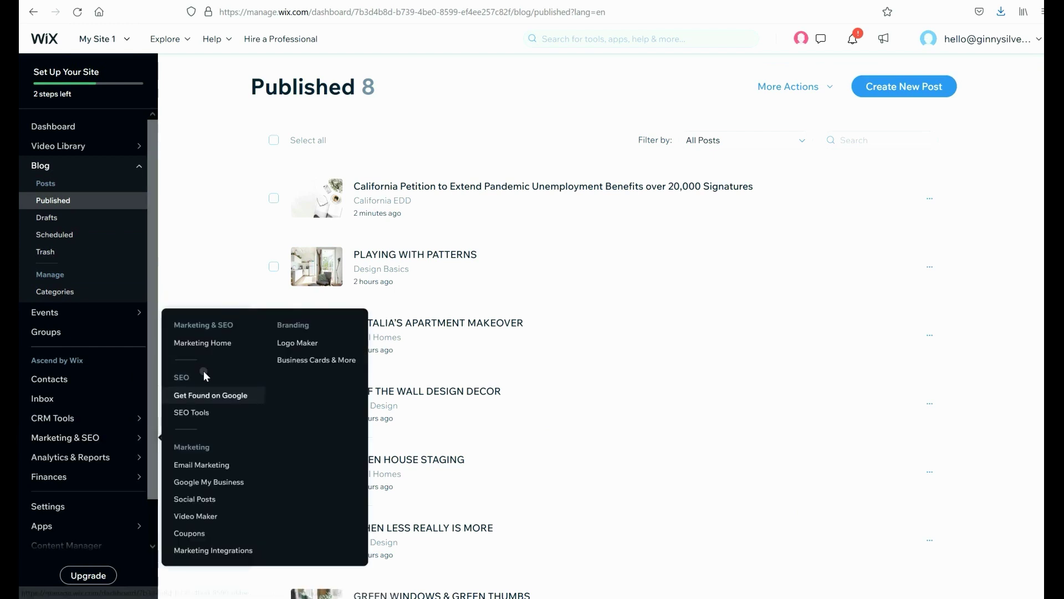
{"action": "left_click", "coordinate": [202, 343]}
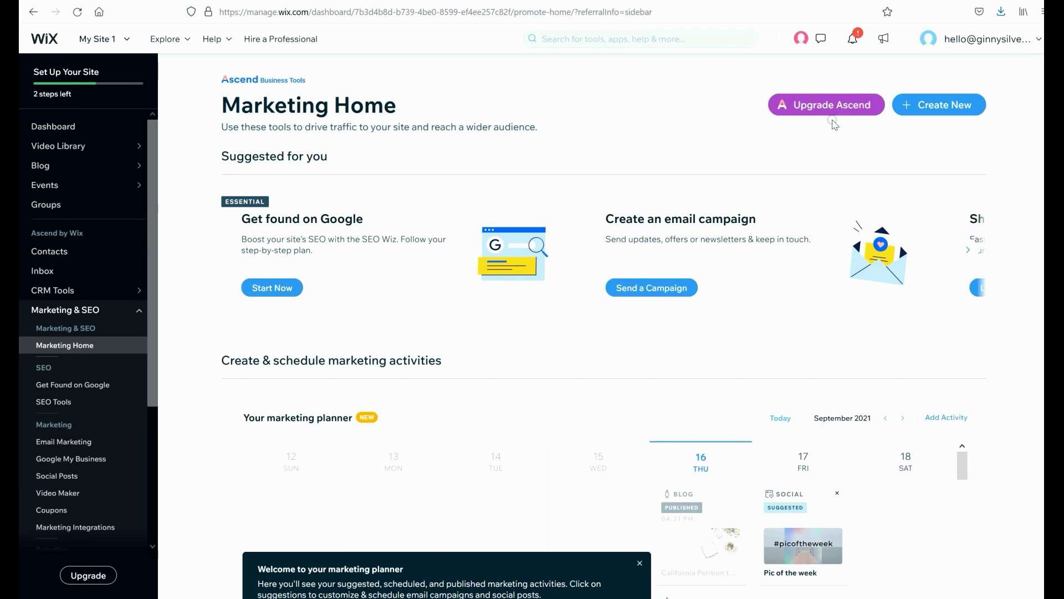
{"action": "left_click", "coordinate": [450, 249]}
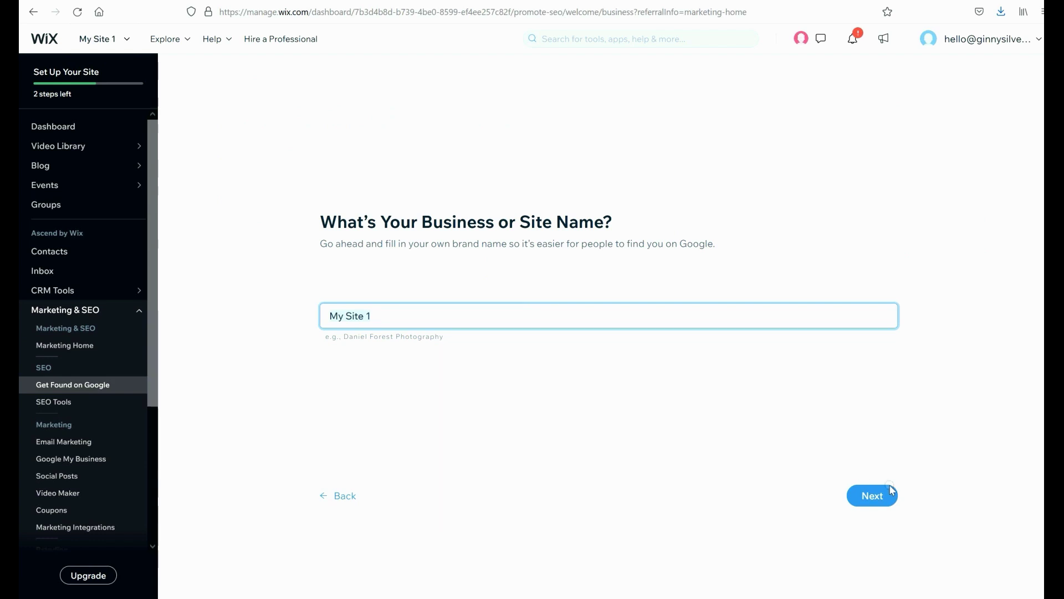
{"action": "left_click", "coordinate": [875, 502]}
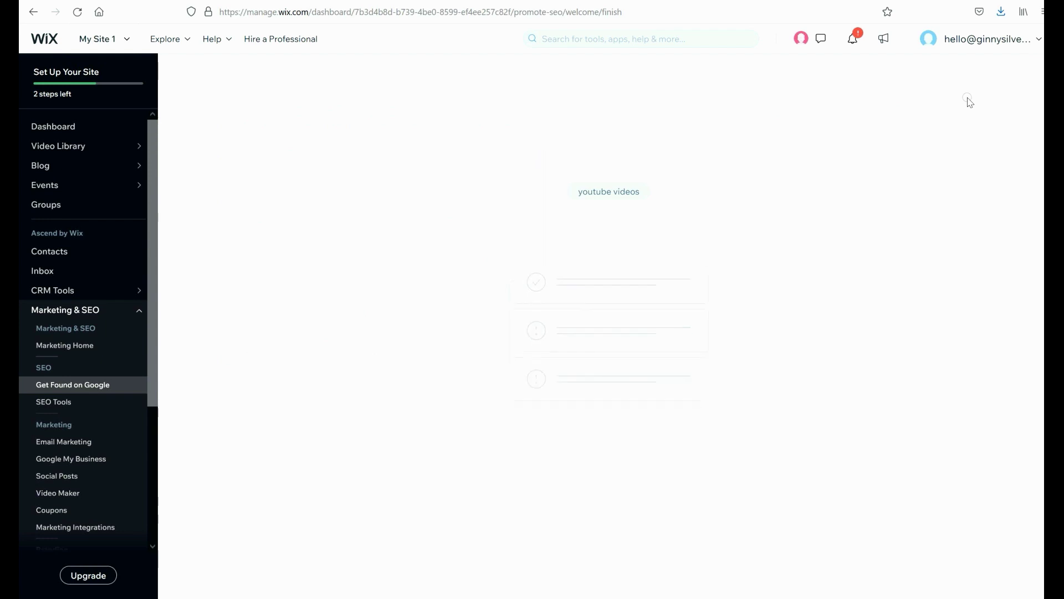
{"action": "left_click", "coordinate": [970, 103]}
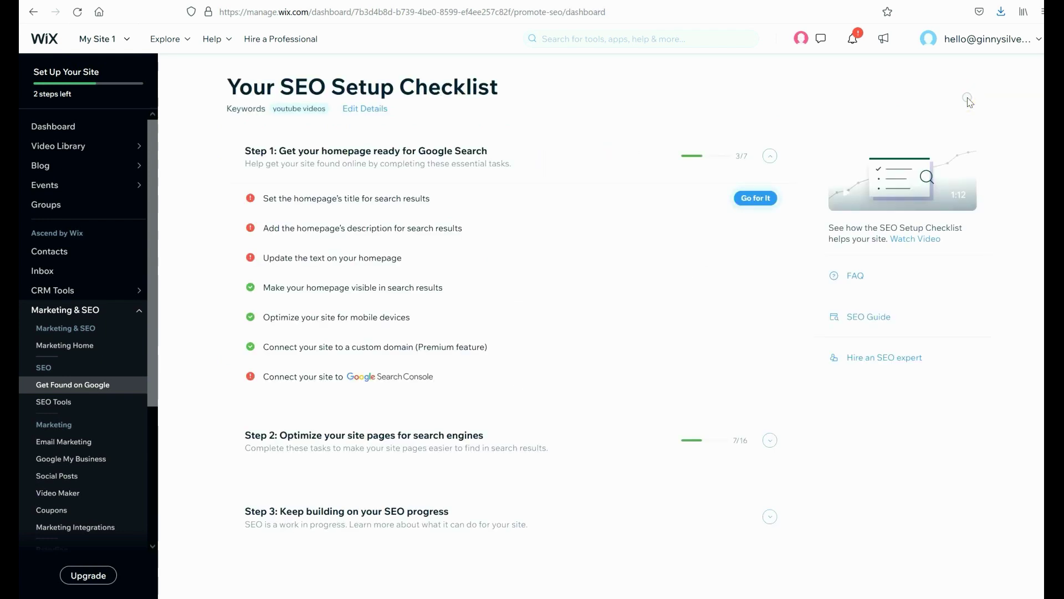